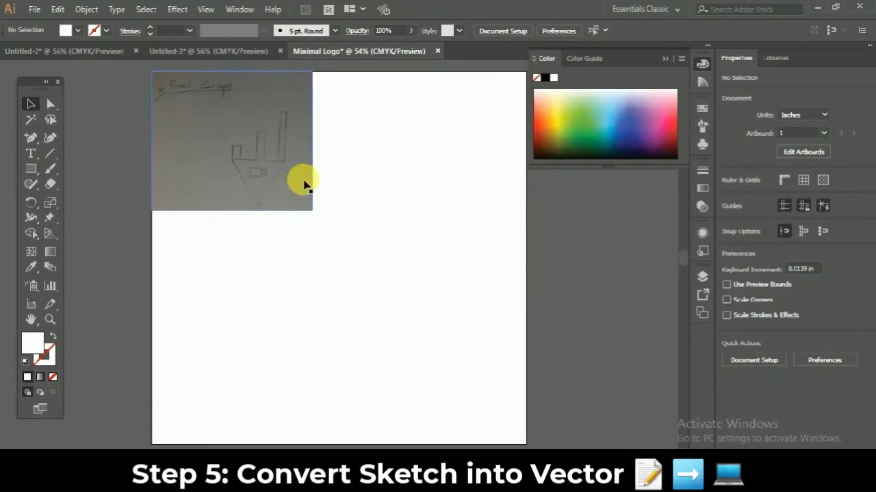
Step: Lock the placed sketch image in the artboard's upper-left corner
{"action": "left_click", "coordinate": [191, 121]}
{"action": "left_click", "coordinate": [86, 9]}
{"action": "mouse_move", "coordinate": [176, 77]}
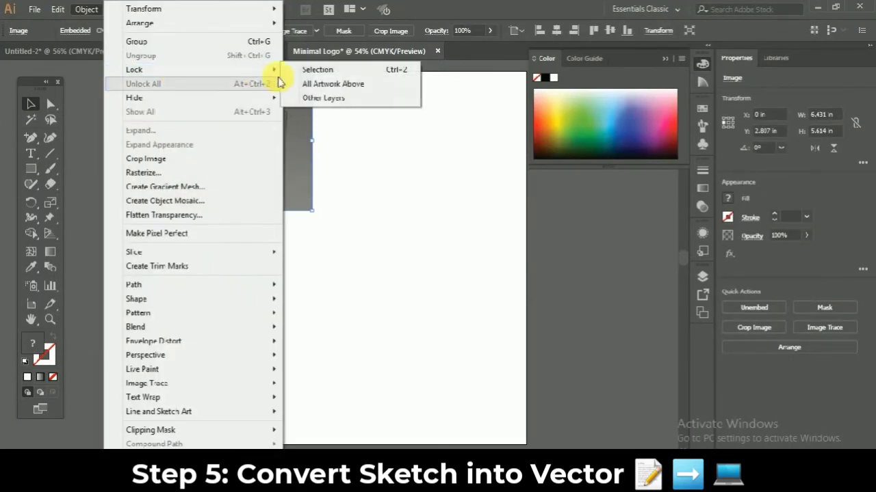
{"action": "left_click", "coordinate": [305, 73]}
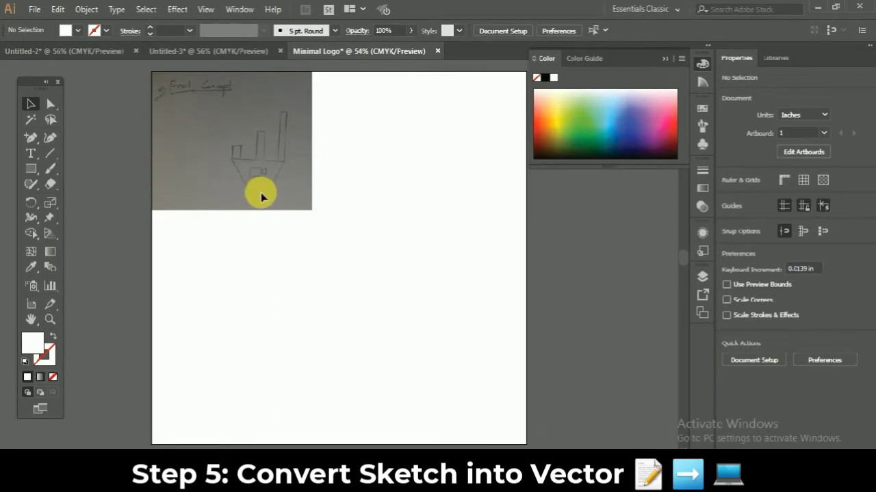
Step: Create a three-sided polygon, enlarge it to about 4.59 by 3.97 in, and rotate it 180° so its tip points down
{"action": "left_click_drag", "start_coordinate": [35, 170], "coordinate": [102, 222]}
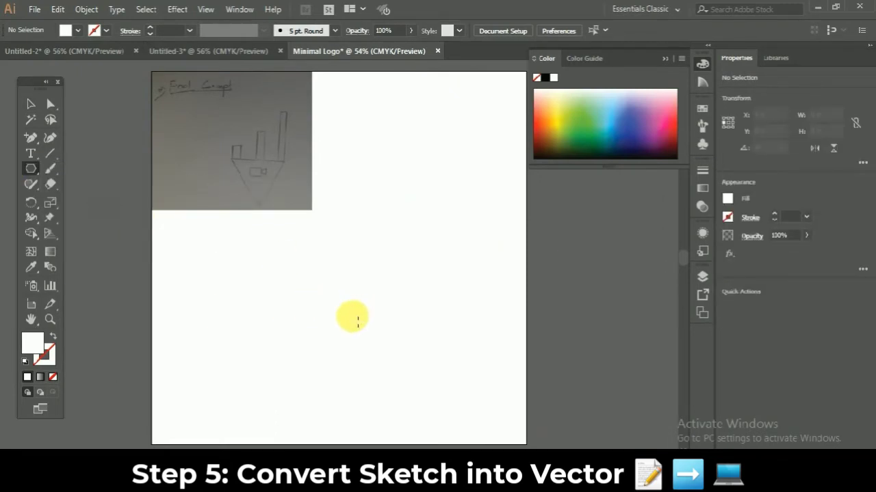
{"action": "left_click", "coordinate": [358, 322]}
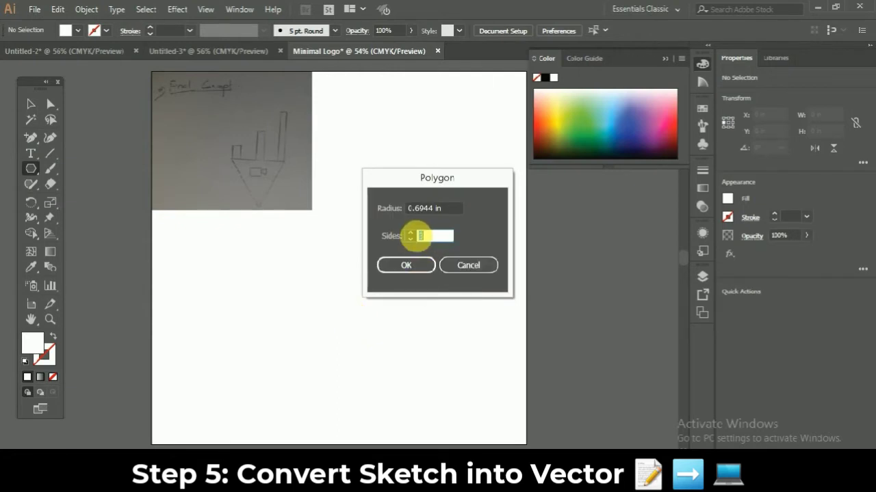
{"action": "left_click", "coordinate": [410, 231]}
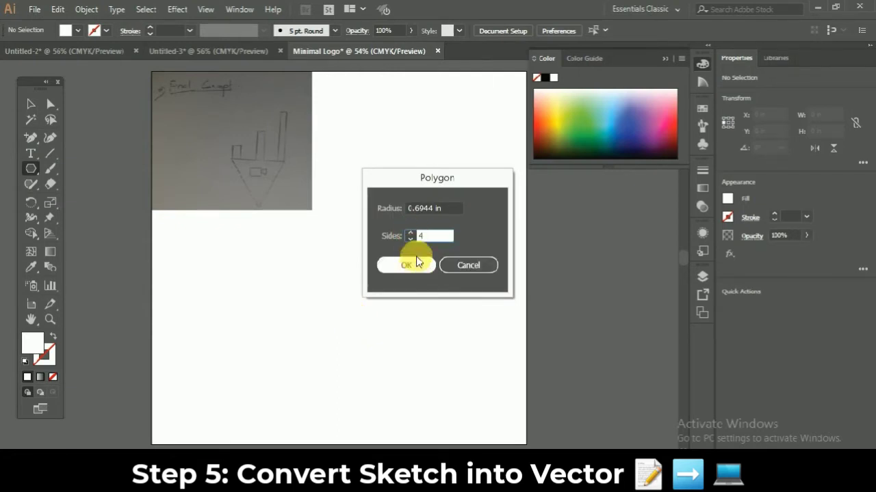
{"action": "left_click", "coordinate": [406, 264]}
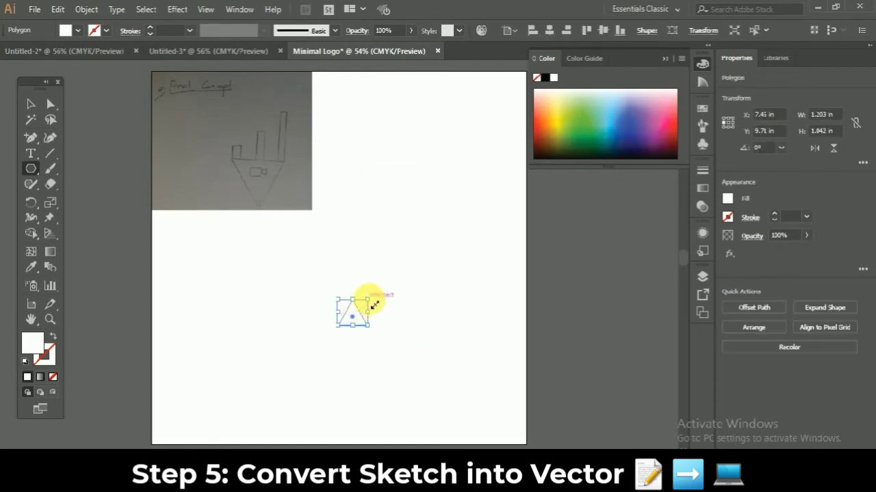
{"action": "left_click_drag", "start_coordinate": [374, 305], "coordinate": [412, 254]}
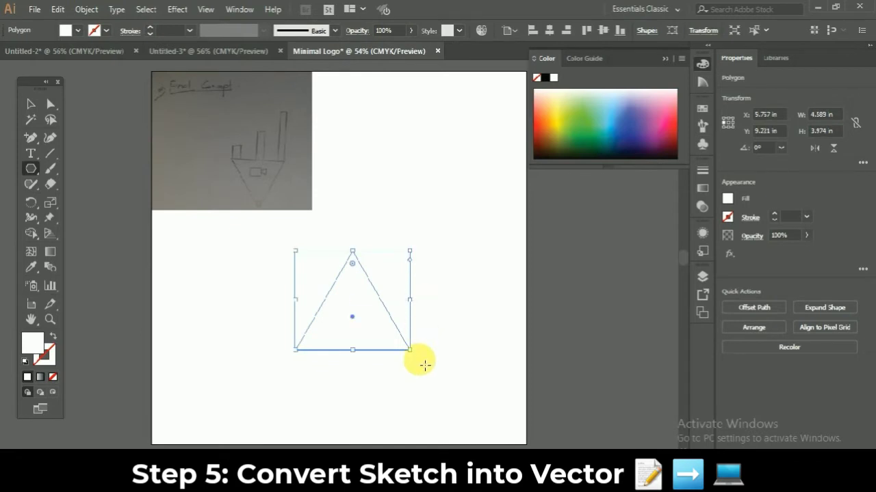
{"action": "left_click_drag", "start_coordinate": [419, 358], "coordinate": [263, 305]}
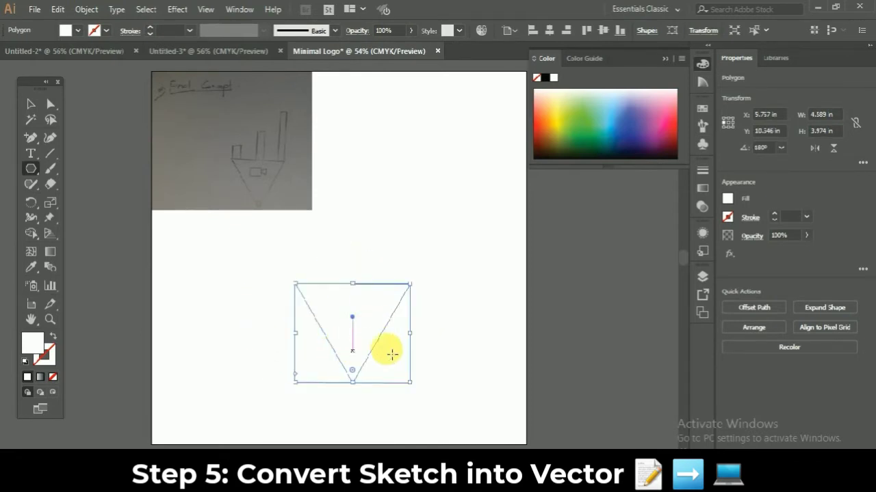
Step: Fill the inverted triangle with black and move it to the right on the artboard
{"action": "key", "text": "v"}
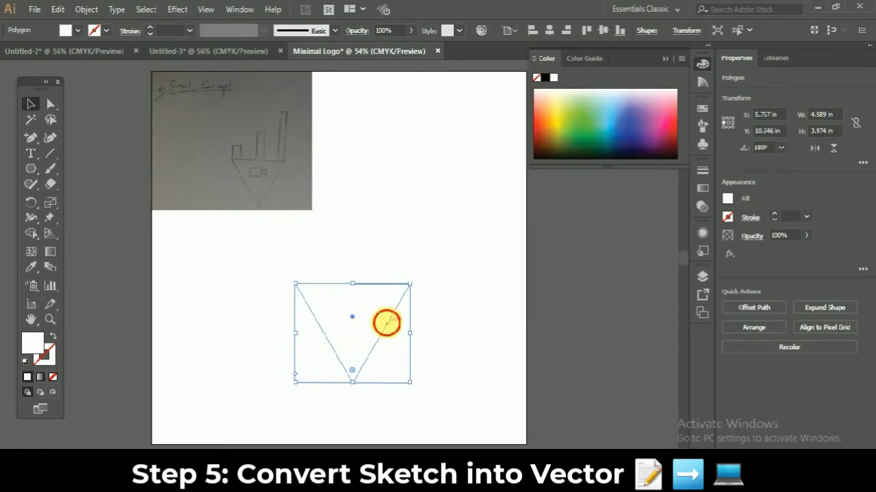
{"action": "left_click", "coordinate": [77, 30]}
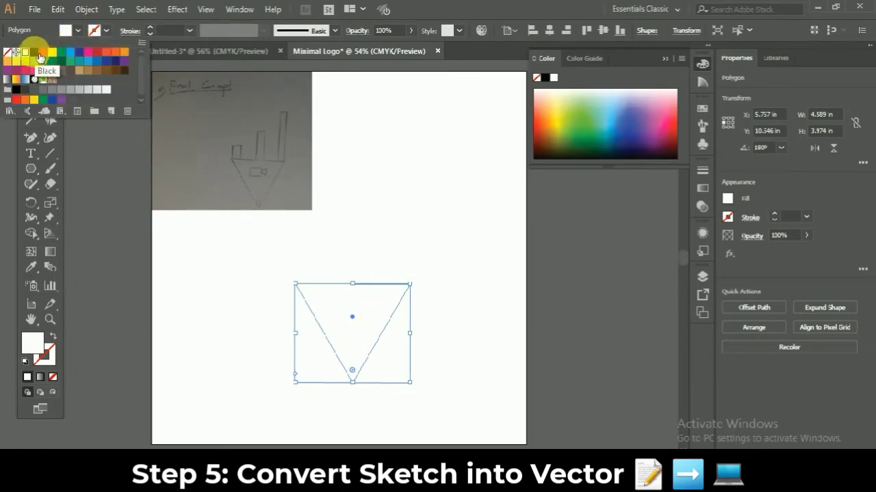
{"action": "left_click", "coordinate": [39, 55]}
{"action": "left_click", "coordinate": [404, 325]}
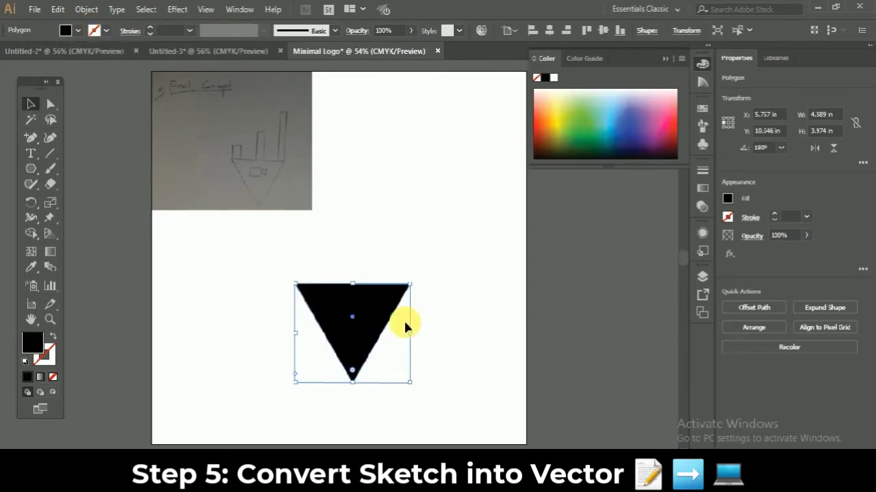
{"action": "left_click_drag", "start_coordinate": [366, 307], "coordinate": [417, 307]}
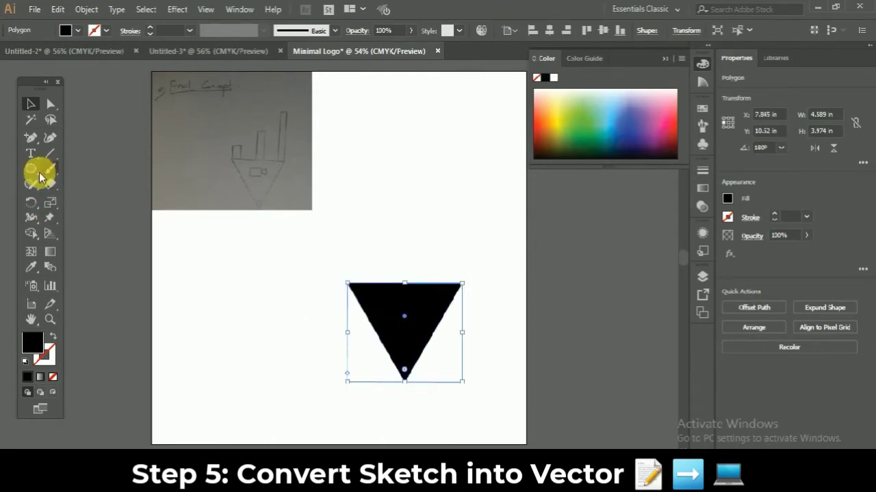
Step: Draw a black rectangle about 1.11 in wide and 2.05 in high standing on the triangle's upper-left corner
{"action": "left_click_drag", "start_coordinate": [39, 176], "coordinate": [77, 169]}
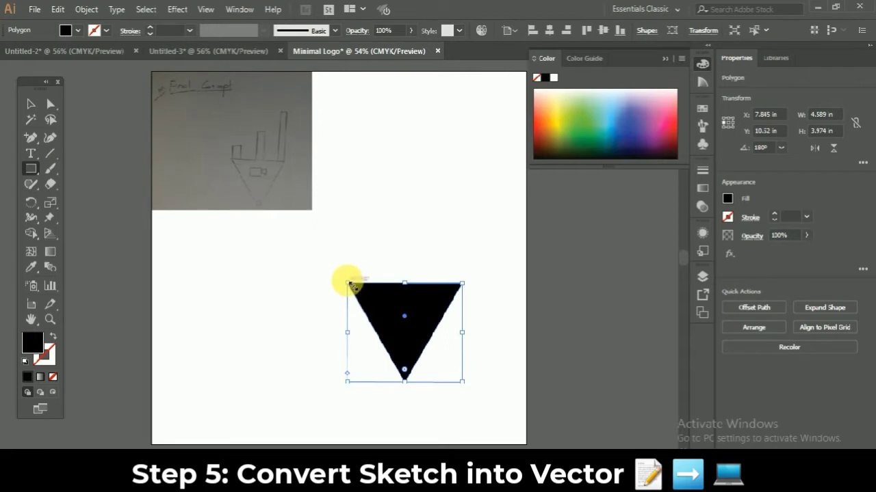
{"action": "left_click_drag", "start_coordinate": [341, 216], "coordinate": [365, 283]}
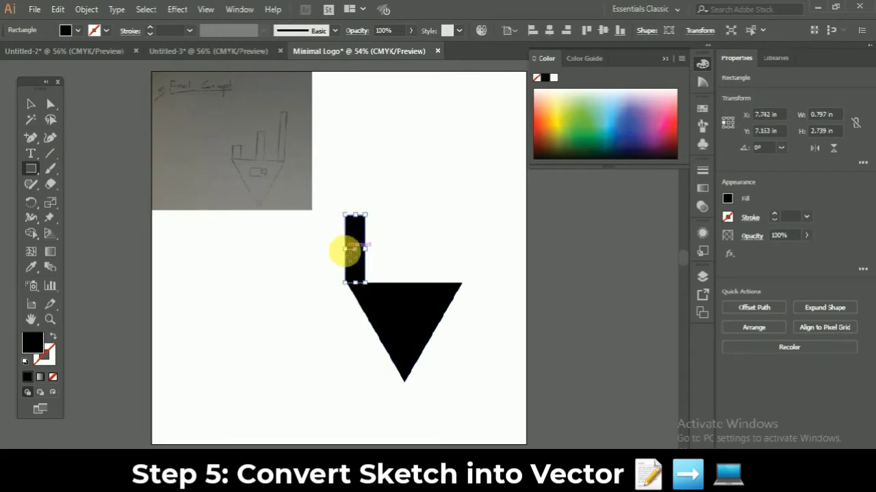
{"action": "left_click_drag", "start_coordinate": [377, 252], "coordinate": [373, 247]}
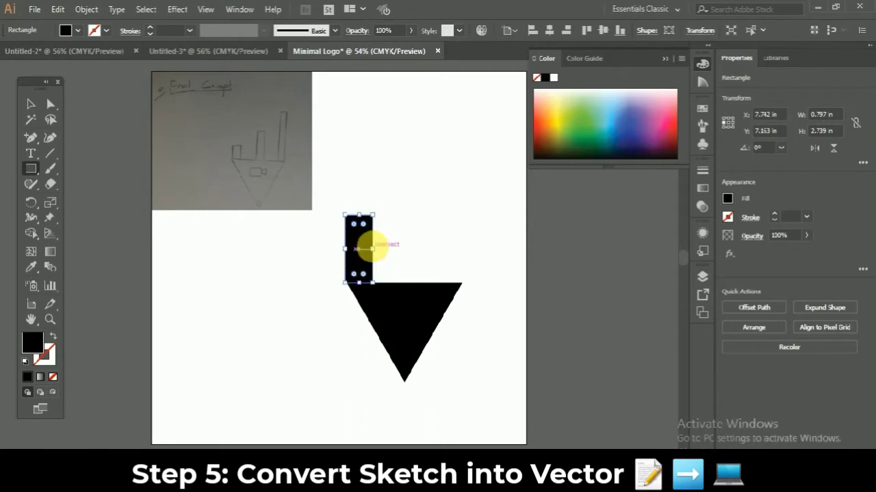
{"action": "left_click_drag", "start_coordinate": [366, 217], "coordinate": [360, 244]}
{"action": "left_click", "coordinate": [292, 248]}
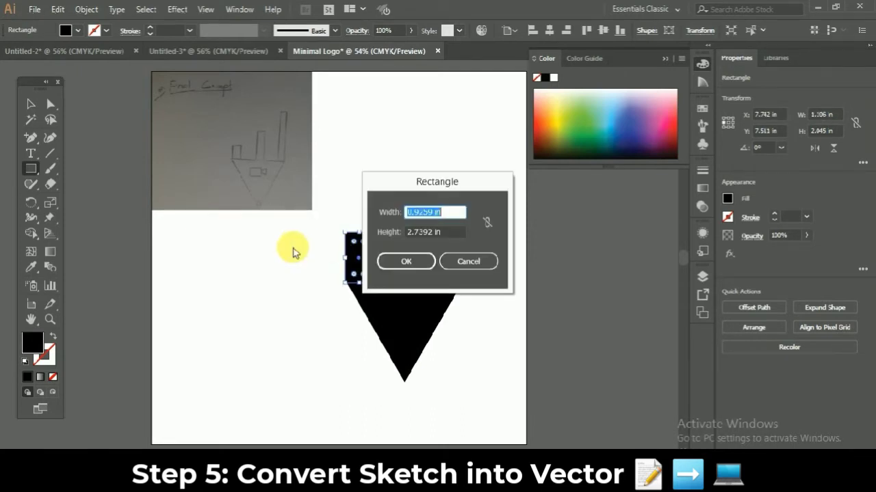
{"action": "left_click", "coordinate": [451, 260]}
{"action": "left_click", "coordinate": [311, 270]}
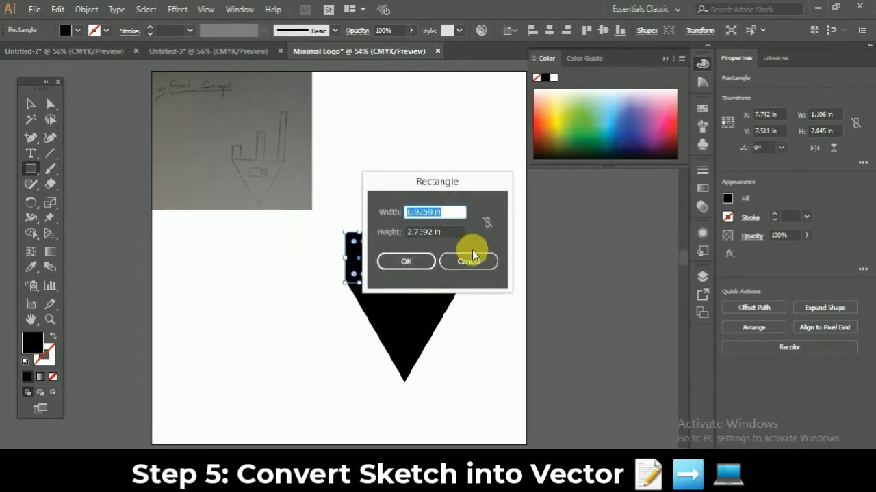
{"action": "left_click", "coordinate": [468, 262]}
Step: Duplicate the bar twice along the triangle's upper edge, with the middle bar about 1.37 in wide
{"action": "left_click", "coordinate": [24, 106]}
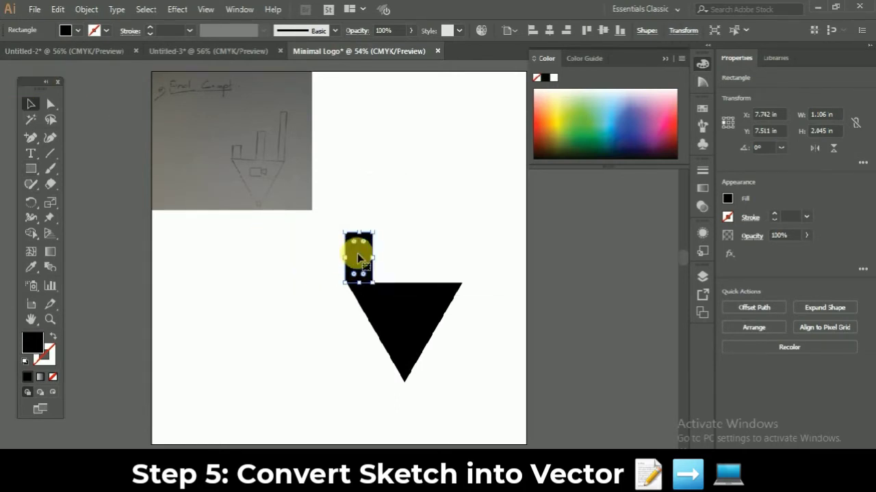
{"action": "left_click_drag", "start_coordinate": [358, 257], "coordinate": [425, 263]}
{"action": "key", "text": "ctrl+z"}
Step: Widen the triangle leftward to about 6.98 in and extend its tip further down
{"action": "left_click", "coordinate": [402, 309]}
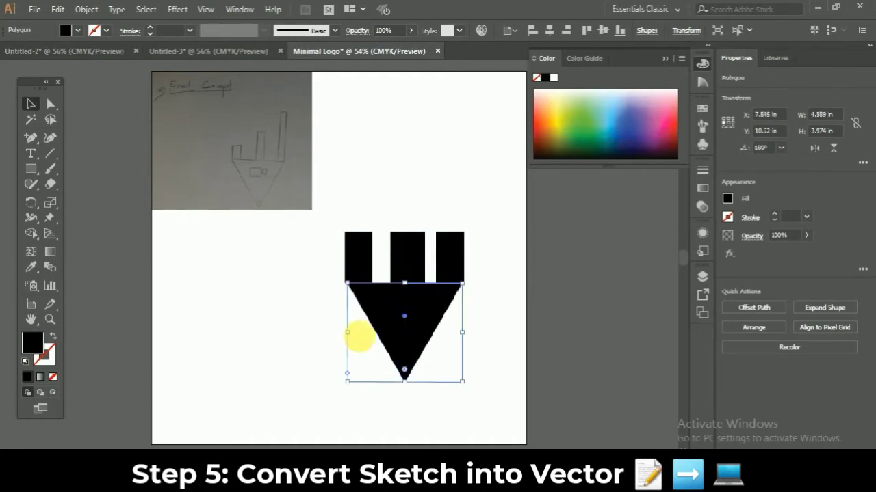
{"action": "left_click_drag", "start_coordinate": [350, 340], "coordinate": [287, 340]}
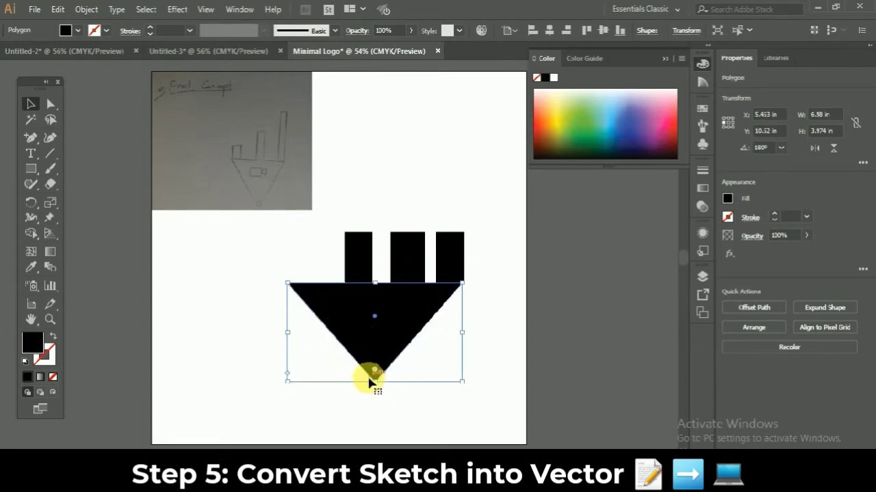
{"action": "left_click_drag", "start_coordinate": [375, 383], "coordinate": [375, 403]}
Step: Reposition the bars along the triangle's upper edge, with the outer bars at its corners and the wider bar between them
{"action": "left_click_drag", "start_coordinate": [362, 257], "coordinate": [301, 253]}
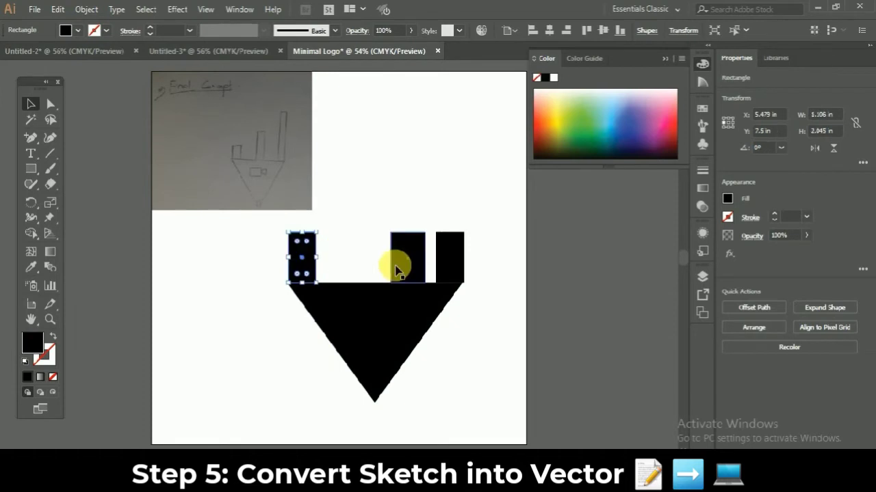
{"action": "mouse_move", "coordinate": [390, 268]}
{"action": "left_mouse_down"}
{"action": "mouse_move", "coordinate": [371, 271]}
{"action": "mouse_move", "coordinate": [384, 262]}
{"action": "left_mouse_up"}
{"action": "left_click_drag", "start_coordinate": [461, 253], "coordinate": [286, 250]}
Step: Distribute the three bars horizontally with 1.4 in spacing, using the rightmost bar as the key object
{"action": "left_click", "coordinate": [507, 32]}
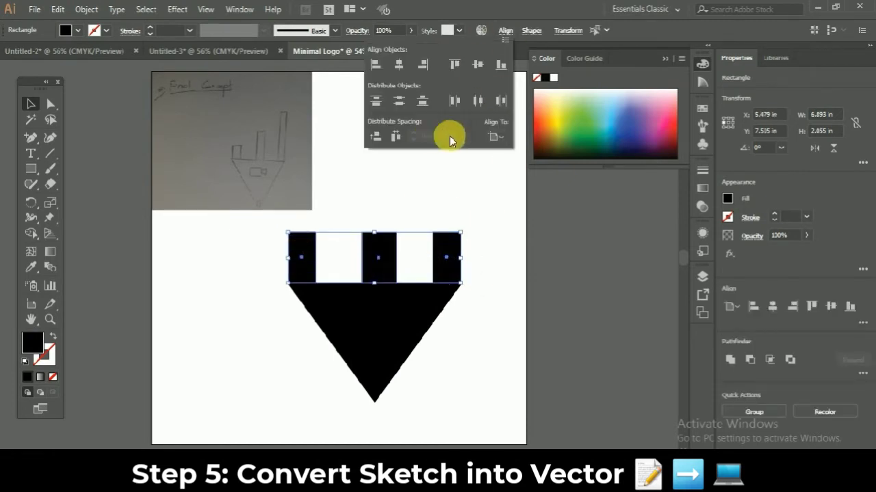
{"action": "left_click", "coordinate": [494, 137]}
{"action": "left_click", "coordinate": [510, 165]}
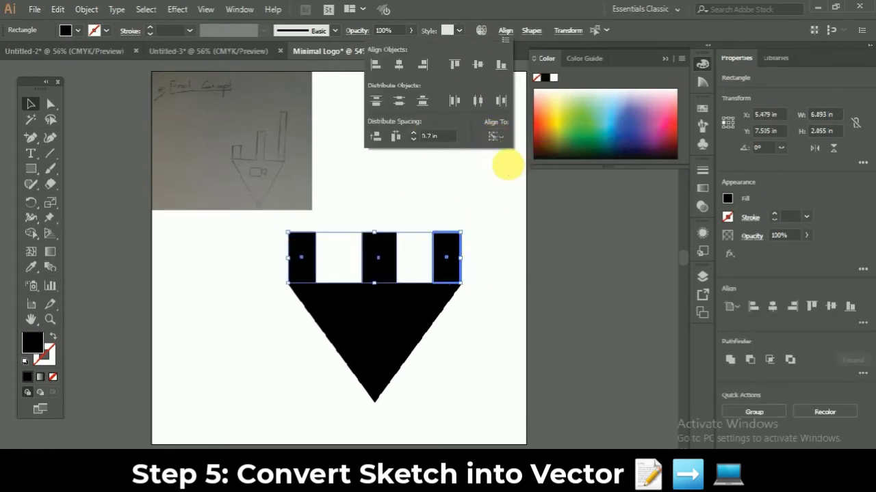
{"action": "left_click", "coordinate": [397, 137]}
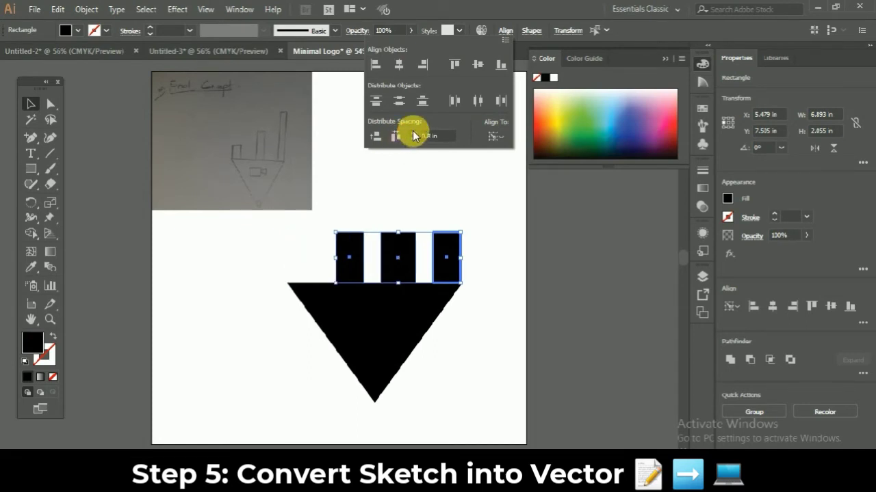
{"action": "left_click", "coordinate": [396, 137]}
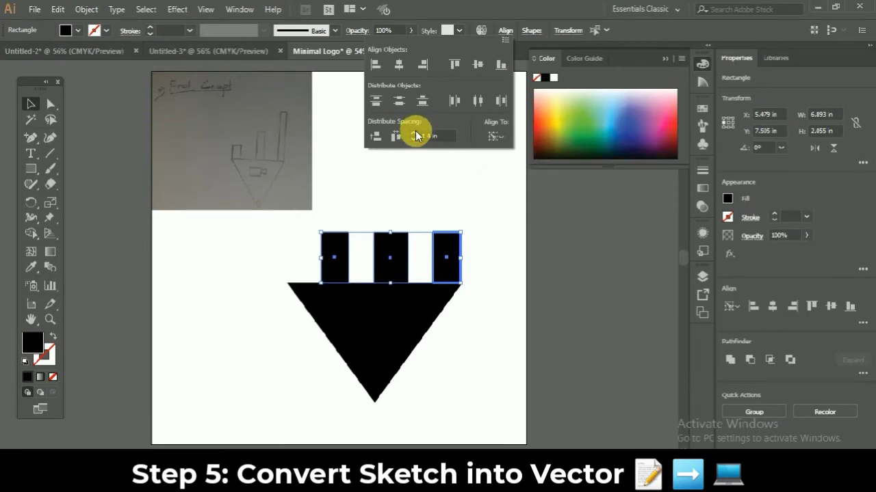
{"action": "left_click", "coordinate": [396, 137]}
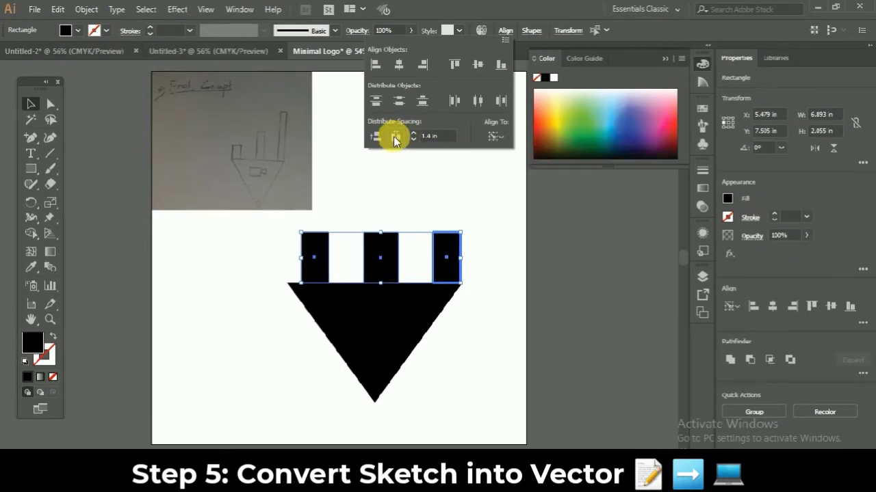
Step: Narrow the triangle from its left side until its corner meets the left bar's outer edge
{"action": "left_click", "coordinate": [397, 342]}
{"action": "left_click_drag", "start_coordinate": [287, 348], "coordinate": [301, 347]}
{"action": "left_click", "coordinate": [246, 362]}
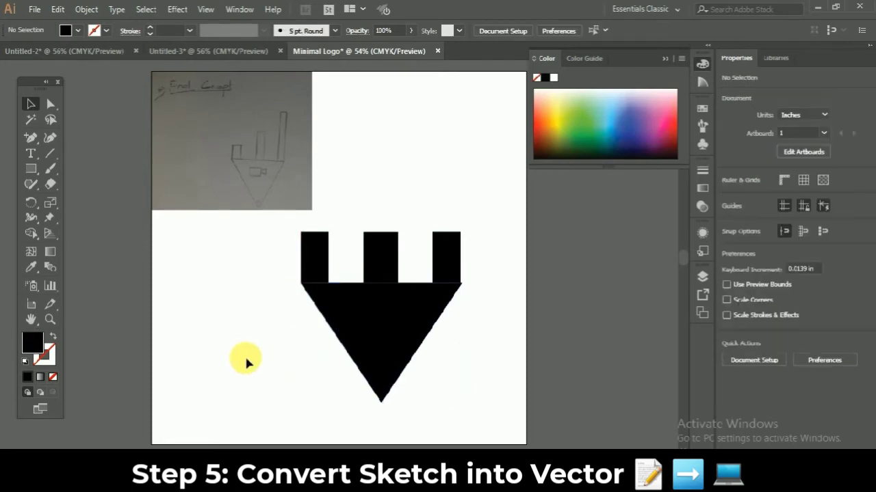
Step: Extend the middle bar upward to a height of about 4.03 in
{"action": "left_click", "coordinate": [380, 248]}
{"action": "left_click_drag", "start_coordinate": [381, 232], "coordinate": [383, 186]}
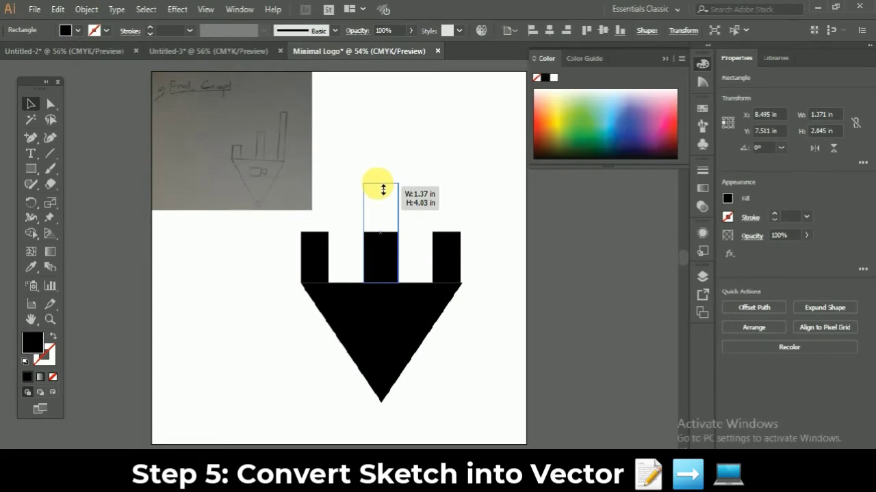
{"action": "left_click_drag", "start_coordinate": [383, 189], "coordinate": [383, 189]}
Step: Extend the right bar upward well past the middle bar to form the tallest of three ascending bars
{"action": "left_click", "coordinate": [448, 257]}
{"action": "left_click", "coordinate": [313, 241]}
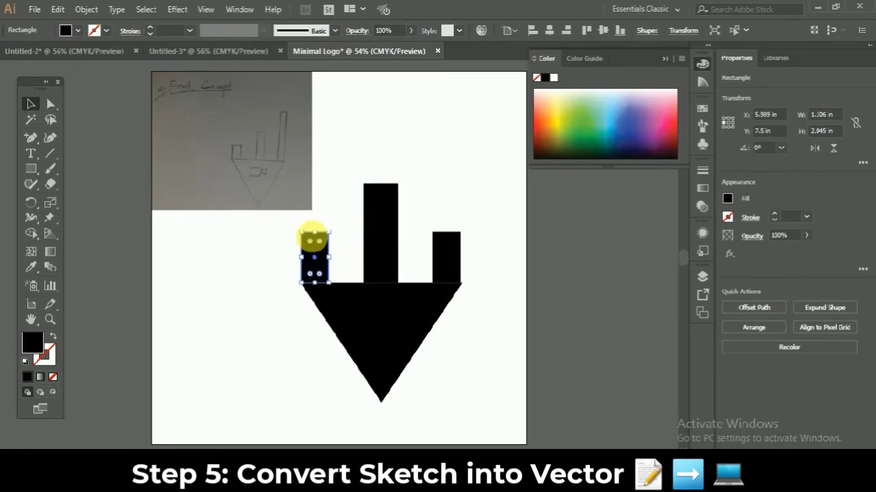
{"action": "left_click_drag", "start_coordinate": [321, 236], "coordinate": [315, 235]}
{"action": "left_click", "coordinate": [448, 238]}
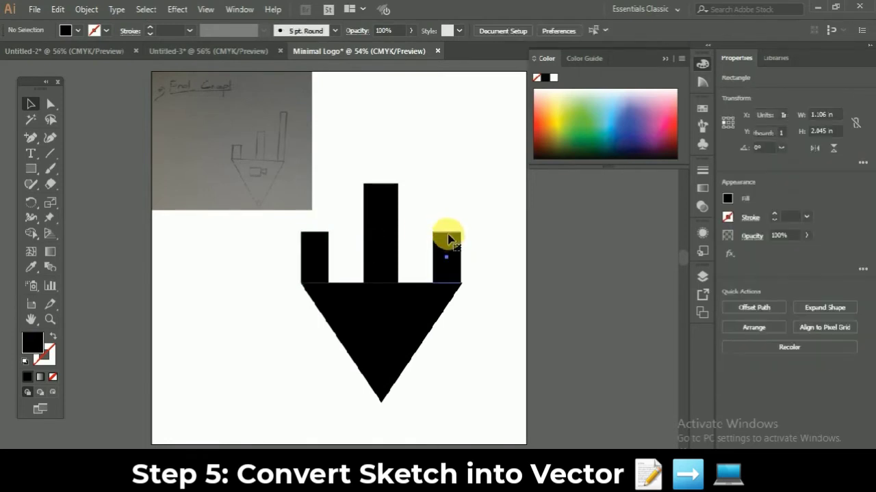
{"action": "left_click_drag", "start_coordinate": [446, 232], "coordinate": [450, 146]}
{"action": "left_click", "coordinate": [442, 328]}
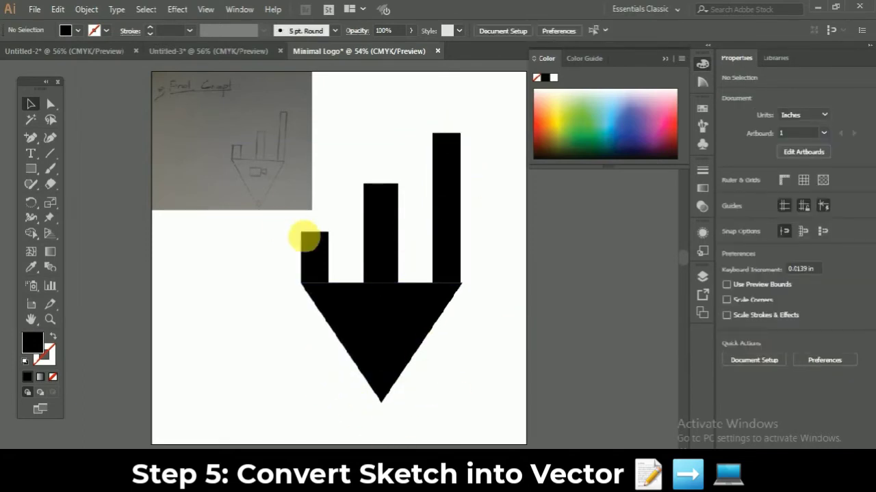
Step: Unlock the sketch image and move it left, partly off the artboard
{"action": "left_click", "coordinate": [87, 9]}
{"action": "left_click", "coordinate": [158, 85]}
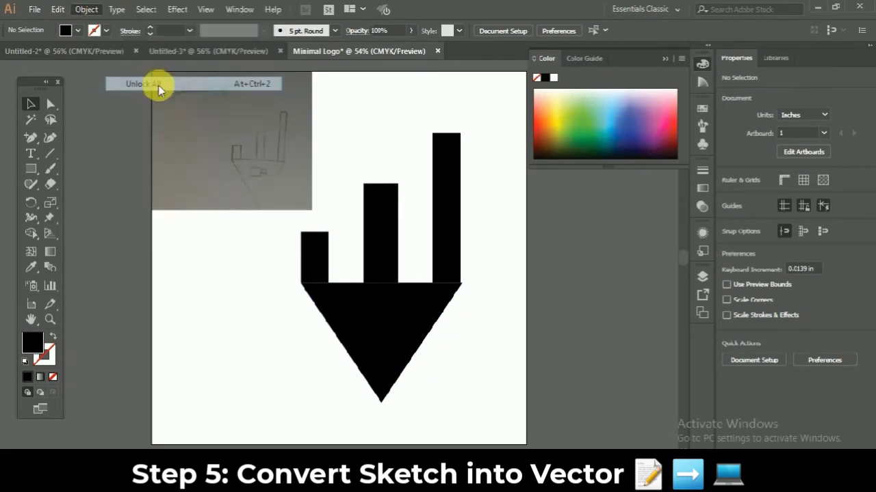
{"action": "left_click_drag", "start_coordinate": [225, 143], "coordinate": [151, 146]}
{"action": "left_click", "coordinate": [241, 314]}
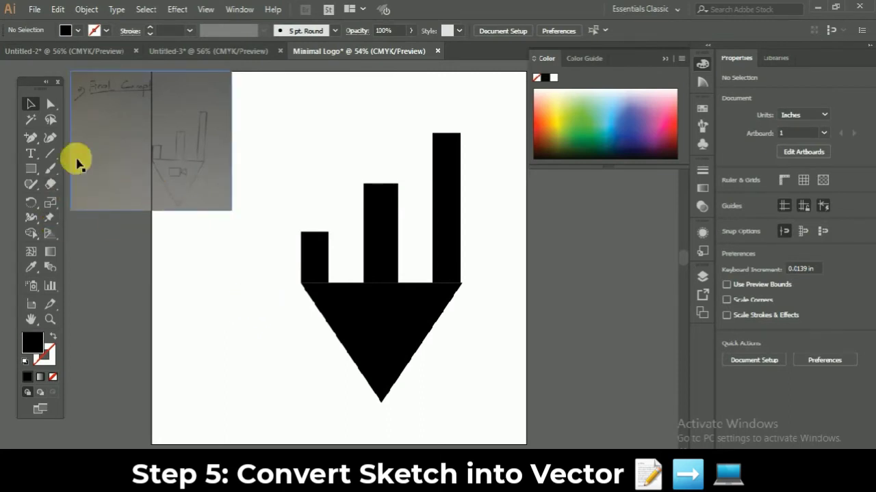
Step: Draw a black square about 1.6 in wide near the artboard's left edge and a small three-sided polygon beside it
{"action": "left_click", "coordinate": [31, 171]}
{"action": "left_click_drag", "start_coordinate": [162, 289], "coordinate": [202, 329]}
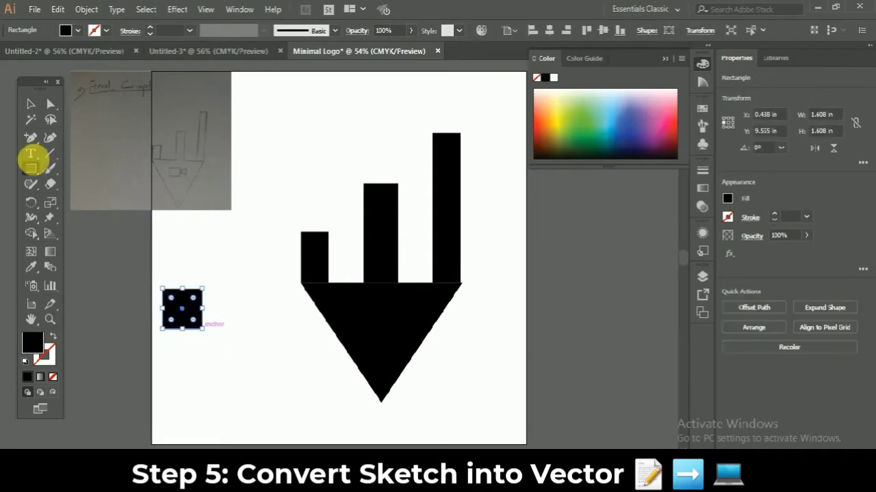
{"action": "left_click_drag", "start_coordinate": [32, 174], "coordinate": [75, 213]}
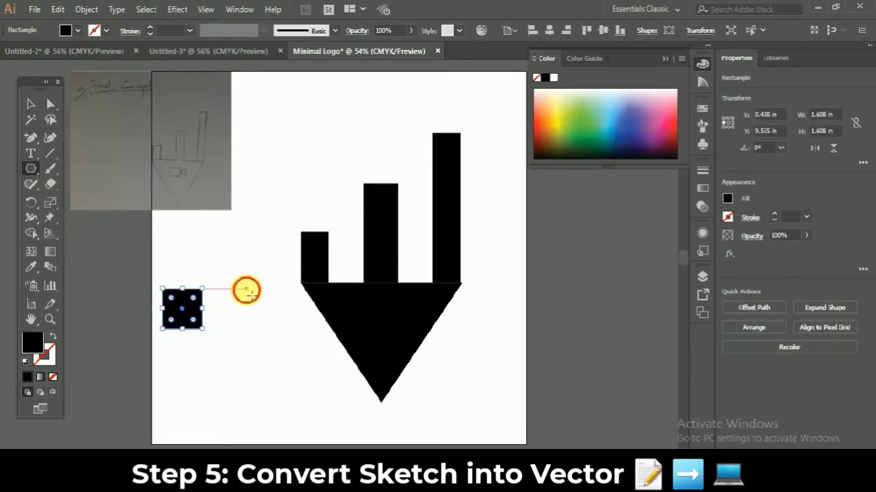
{"action": "left_click", "coordinate": [247, 290]}
{"action": "type", "text": "3"}
{"action": "left_click", "coordinate": [405, 265]}
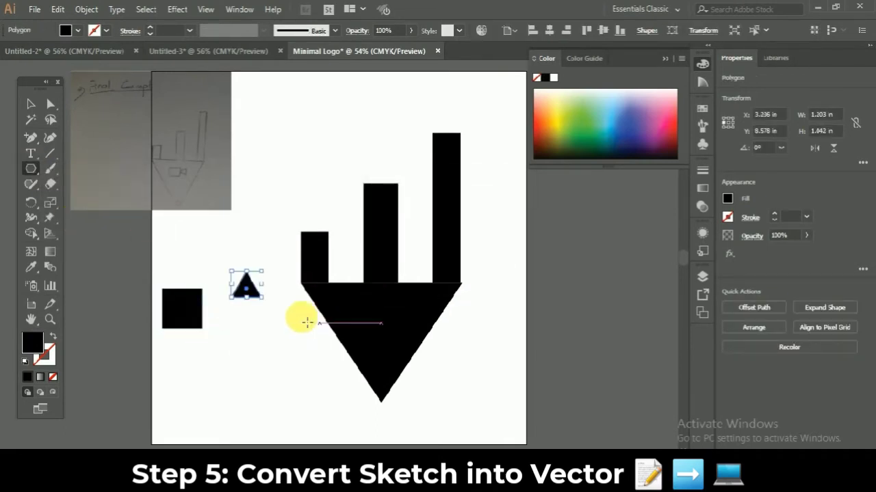
Step: Rotate the small triangle 90° and place its tip over the square's right edge to form a video camera shape
{"action": "left_click_drag", "start_coordinate": [270, 306], "coordinate": [211, 307]}
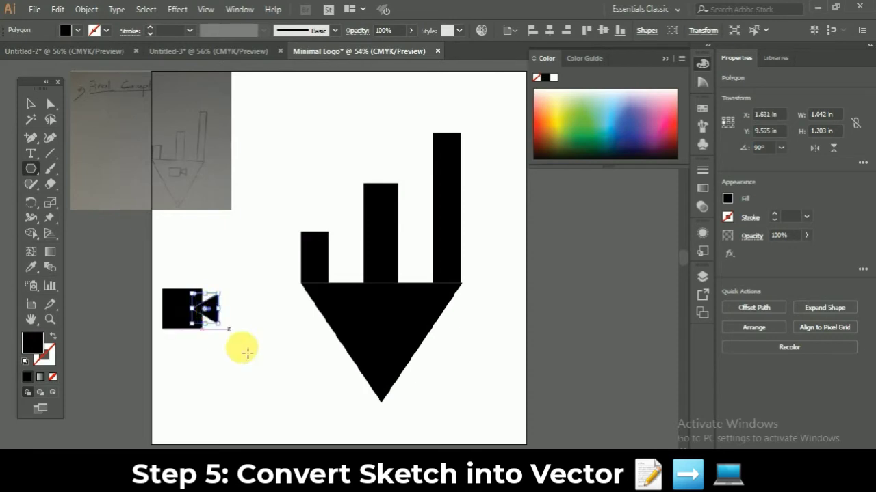
{"action": "left_click", "coordinate": [241, 348]}
{"action": "left_click", "coordinate": [479, 265]}
{"action": "left_click", "coordinate": [27, 103]}
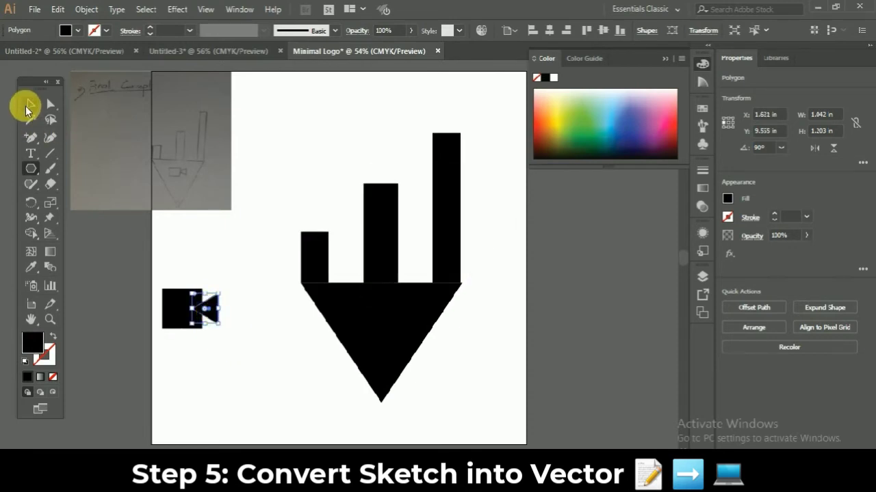
{"action": "left_click", "coordinate": [192, 353]}
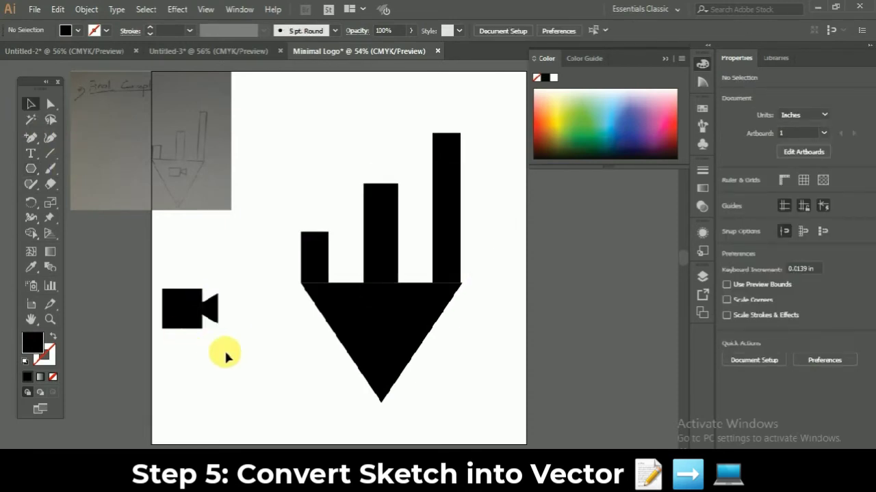
Step: Round only the lower-left corner of the camera's square body to a radius of about 0.52 in
{"action": "key", "text": "a"}
{"action": "left_click", "coordinate": [182, 316]}
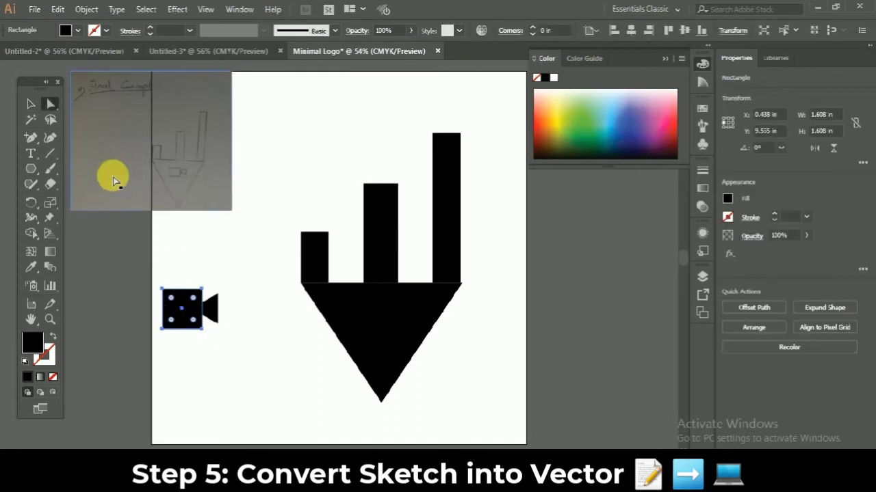
{"action": "left_click_drag", "start_coordinate": [193, 320], "coordinate": [169, 328]}
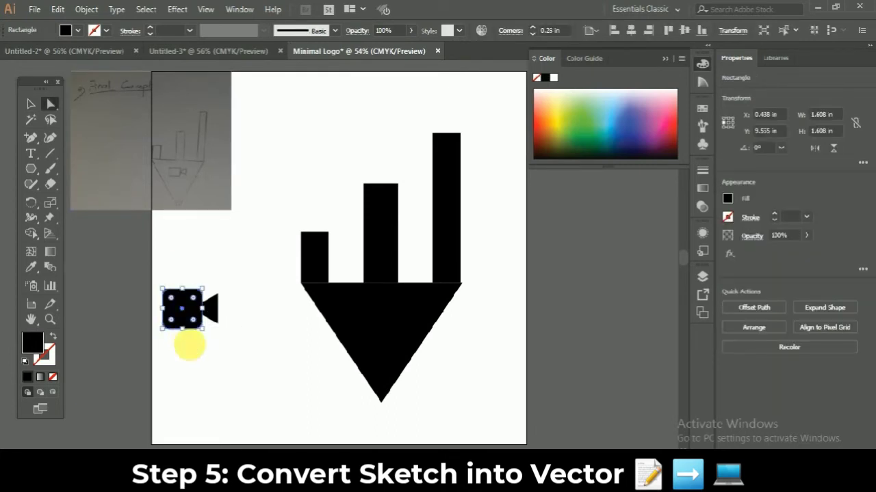
{"action": "key", "text": "ctrl+z"}
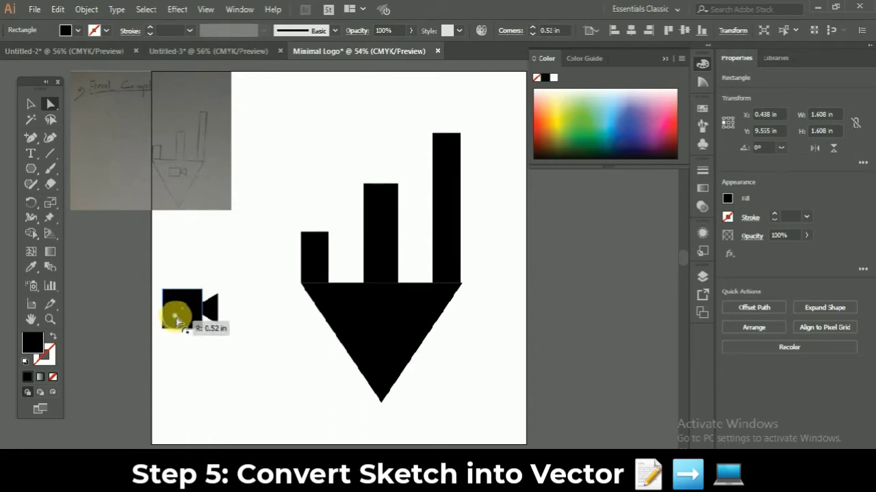
{"action": "key", "text": "ctrl+z"}
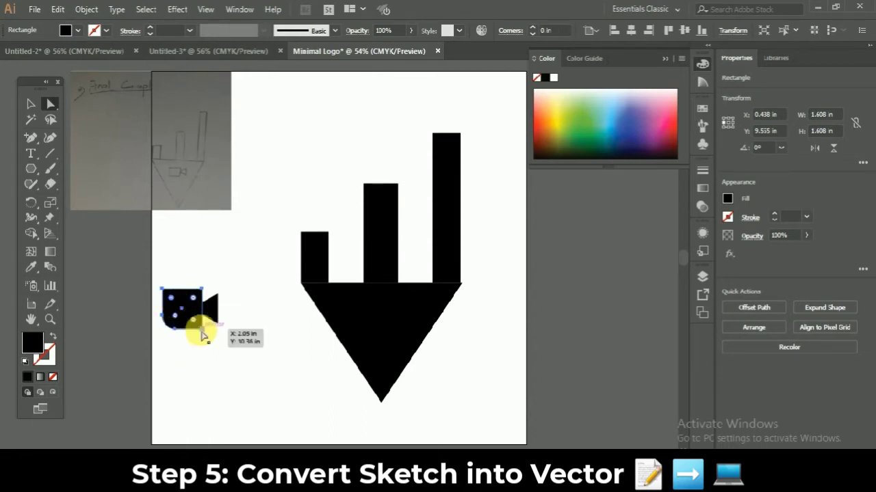
{"action": "left_click_drag", "start_coordinate": [192, 314], "coordinate": [238, 366]}
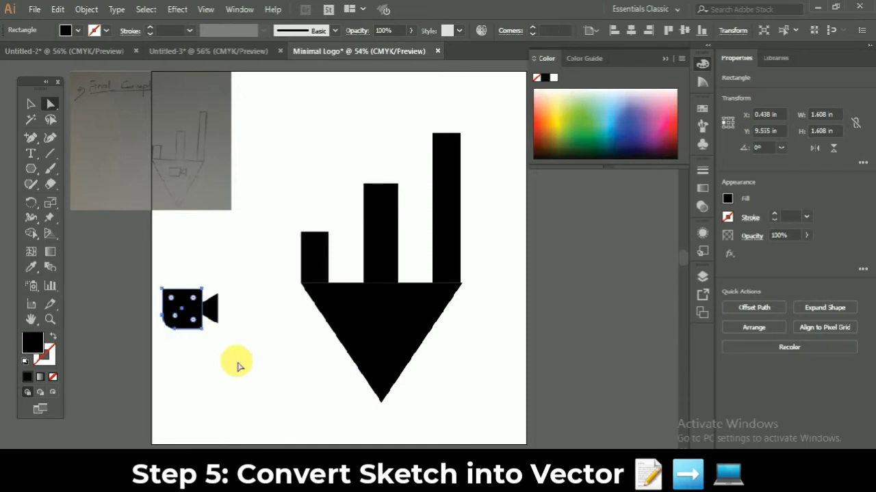
{"action": "key", "text": "v"}
{"action": "left_click", "coordinate": [237, 366]}
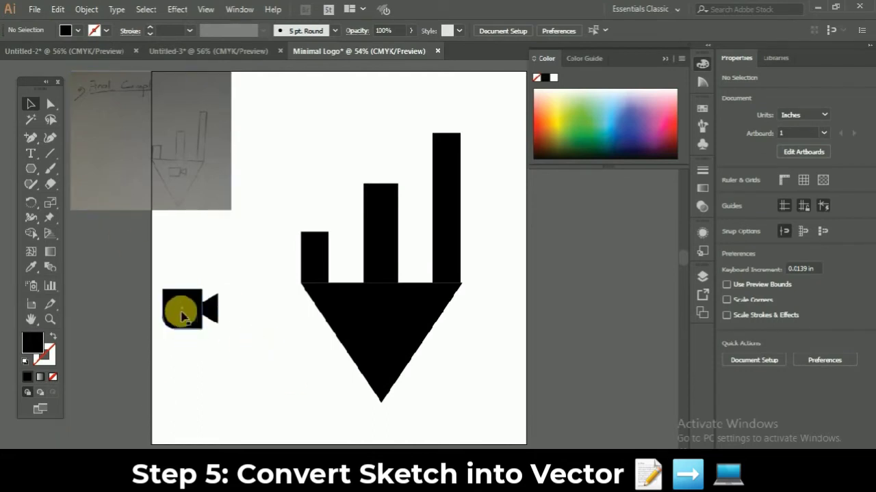
Step: Group the two camera shapes and fill them with white
{"action": "left_click_drag", "start_coordinate": [229, 329], "coordinate": [296, 328]}
{"action": "left_click", "coordinate": [72, 30]}
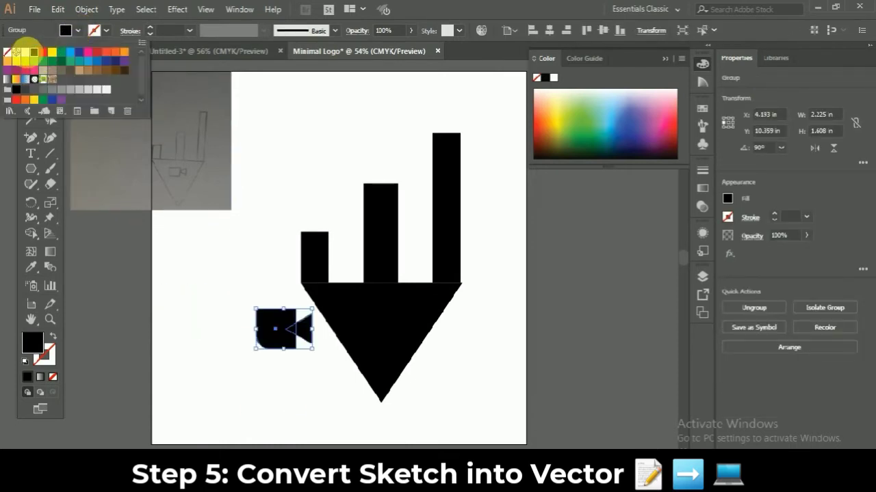
{"action": "left_click", "coordinate": [25, 52]}
{"action": "left_click", "coordinate": [273, 323]}
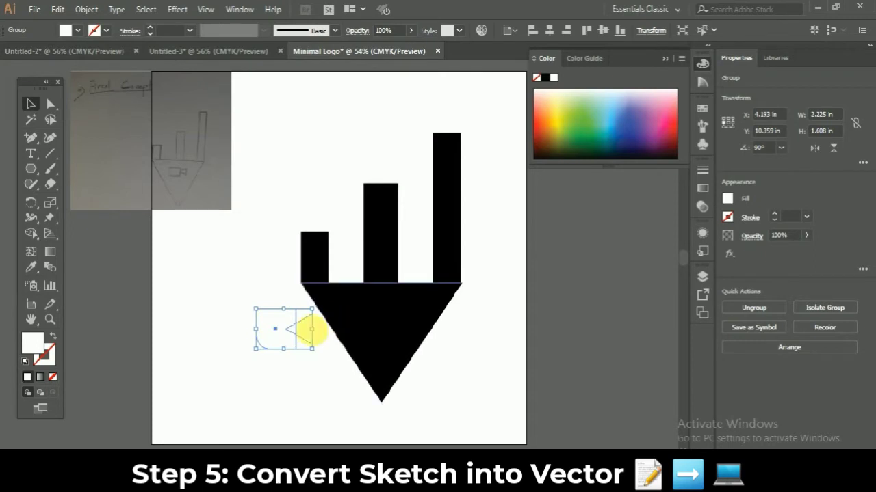
Step: Move the white camera icon into the inverted triangle and scale it down to about 1.2 in wide
{"action": "left_click_drag", "start_coordinate": [274, 325], "coordinate": [382, 319]}
{"action": "left_click", "coordinate": [469, 405]}
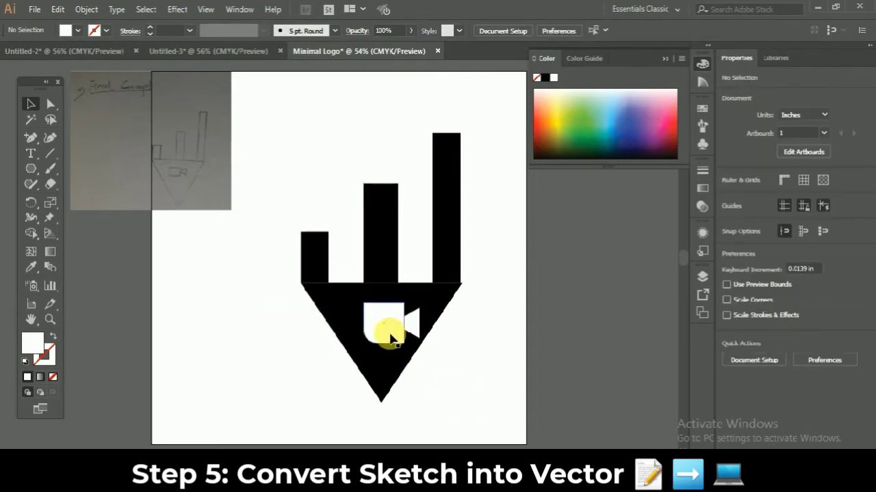
{"action": "left_click", "coordinate": [405, 339]}
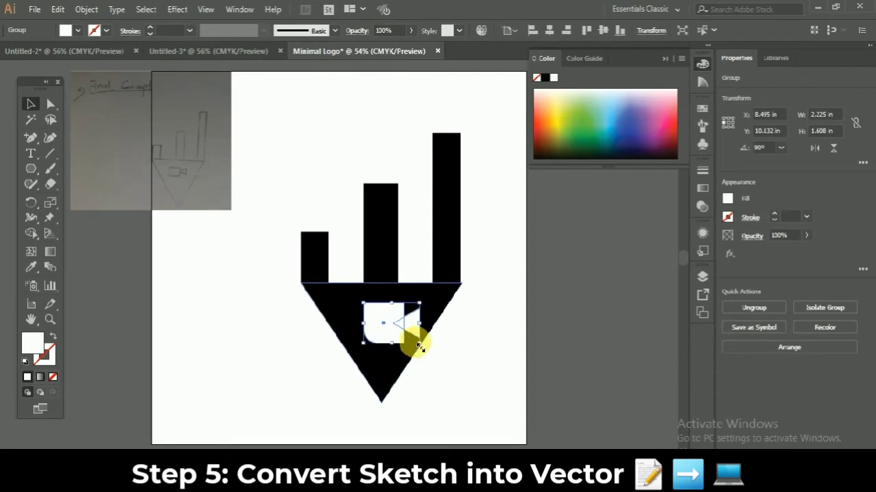
{"action": "left_click_drag", "start_coordinate": [420, 348], "coordinate": [385, 318]}
{"action": "left_click", "coordinate": [463, 364]}
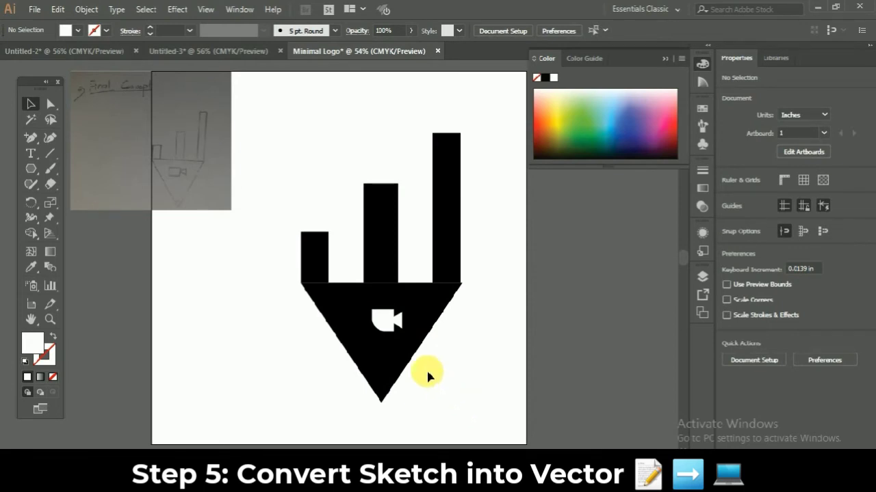
{"action": "mouse_move", "coordinate": [383, 327]}
{"action": "left_mouse_down"}
{"action": "mouse_move", "coordinate": [380, 318]}
{"action": "mouse_move", "coordinate": [391, 333]}
{"action": "left_mouse_up"}
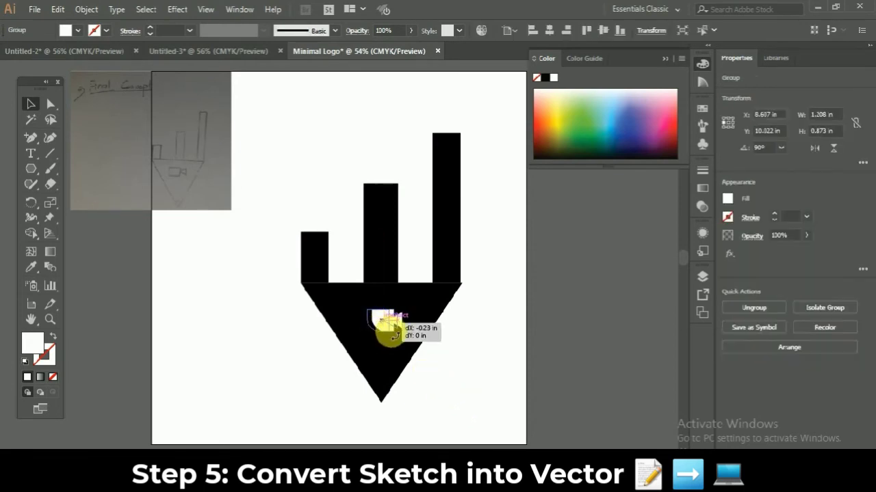
{"action": "left_click", "coordinate": [463, 381]}
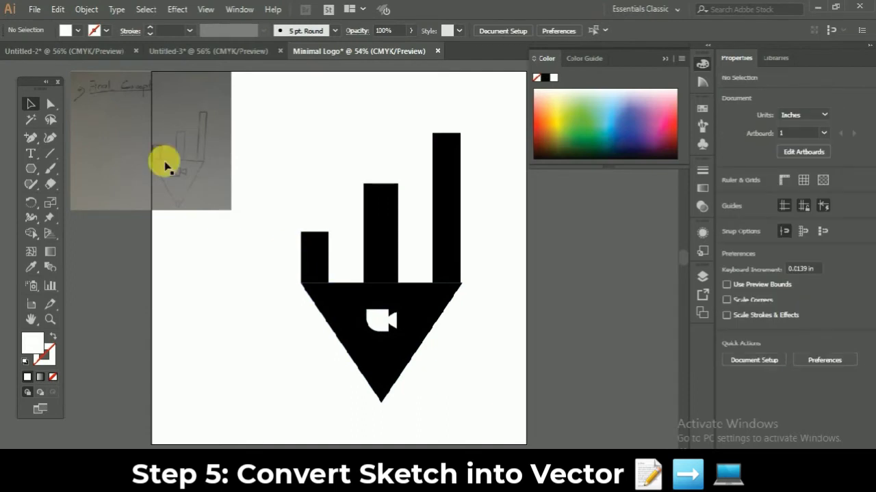
Step: Centre the camera icon on a temporary vertical guide through the triangle's tip, and delete the guide
{"action": "key", "text": "ctrl+r"}
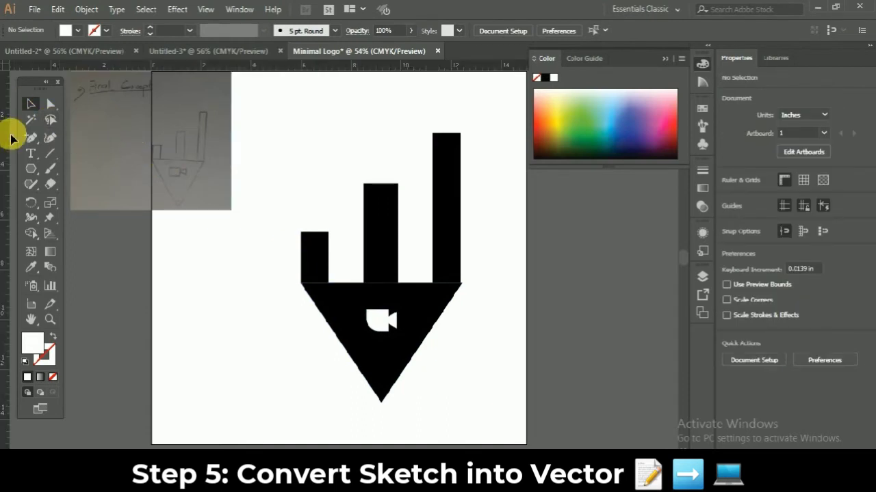
{"action": "left_click_drag", "start_coordinate": [6, 136], "coordinate": [385, 187]}
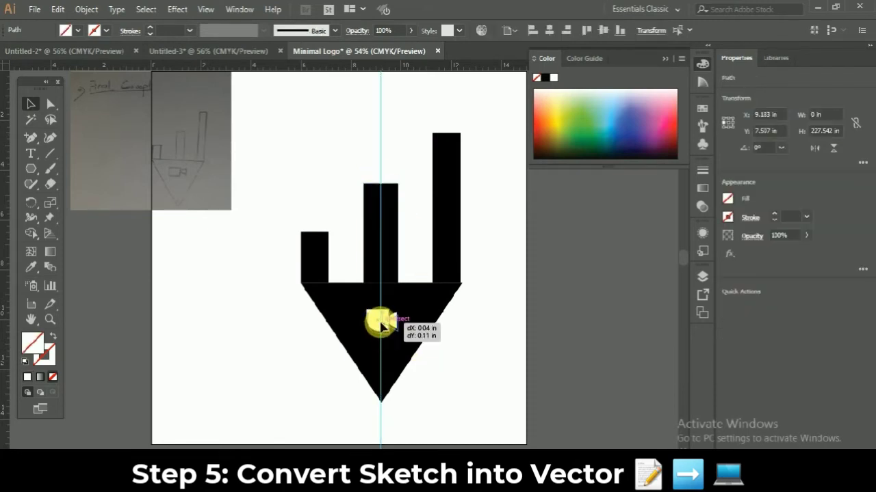
{"action": "left_click_drag", "start_coordinate": [381, 326], "coordinate": [381, 326]}
{"action": "left_click", "coordinate": [474, 406]}
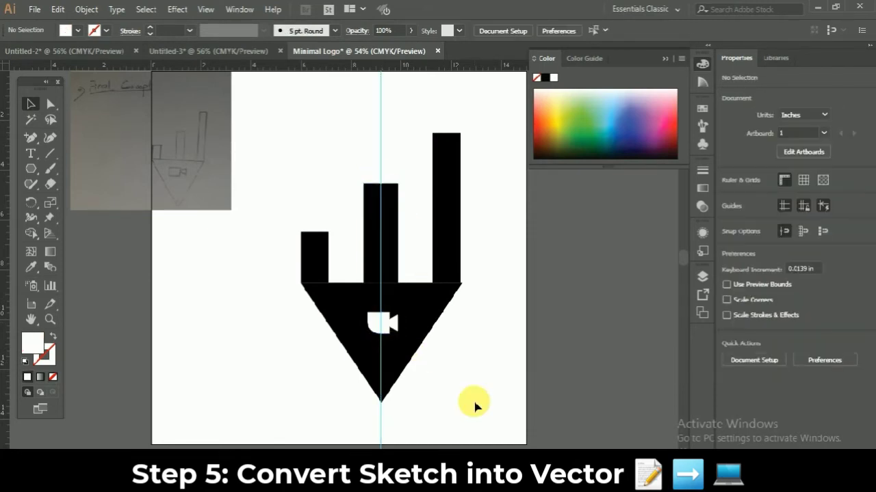
{"action": "left_click", "coordinate": [380, 163]}
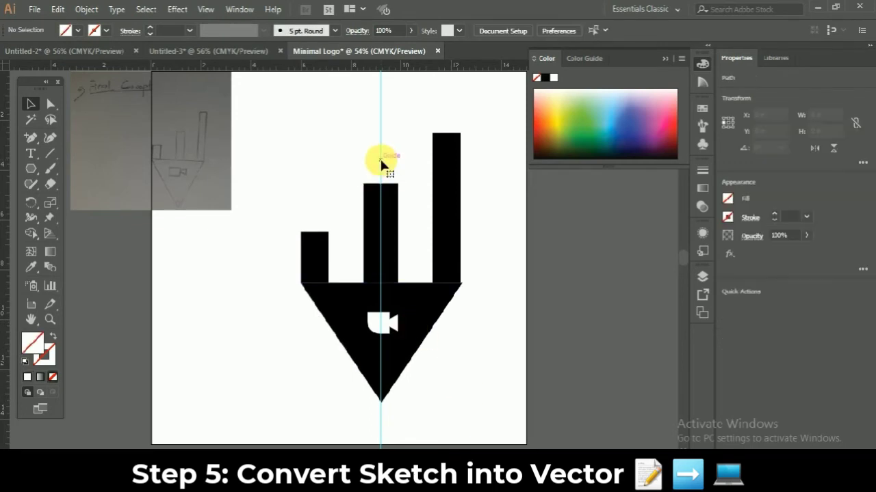
{"action": "key", "text": "Delete"}
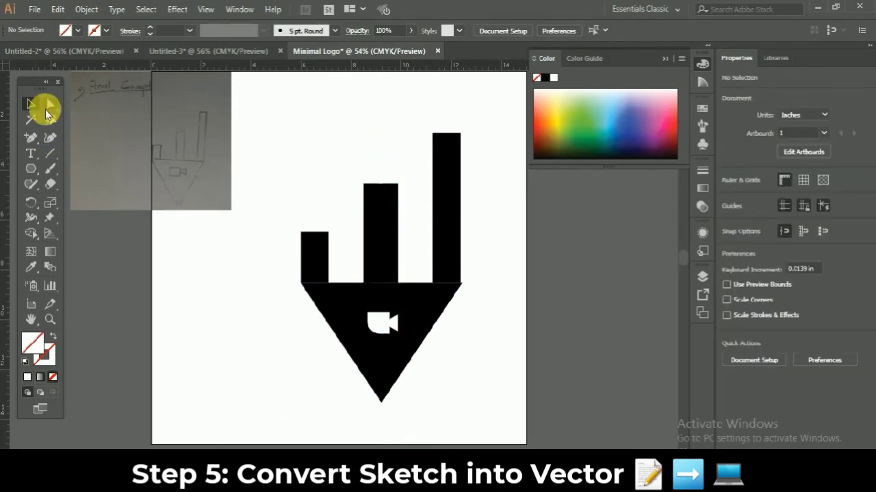
Step: Draw a circle about 0.72 in wide over the inverted triangle's bottom tip and fill it white
{"action": "left_click", "coordinate": [32, 171]}
{"action": "left_click_drag", "start_coordinate": [32, 171], "coordinate": [69, 198]}
{"action": "left_click_drag", "start_coordinate": [387, 416], "coordinate": [381, 397]}
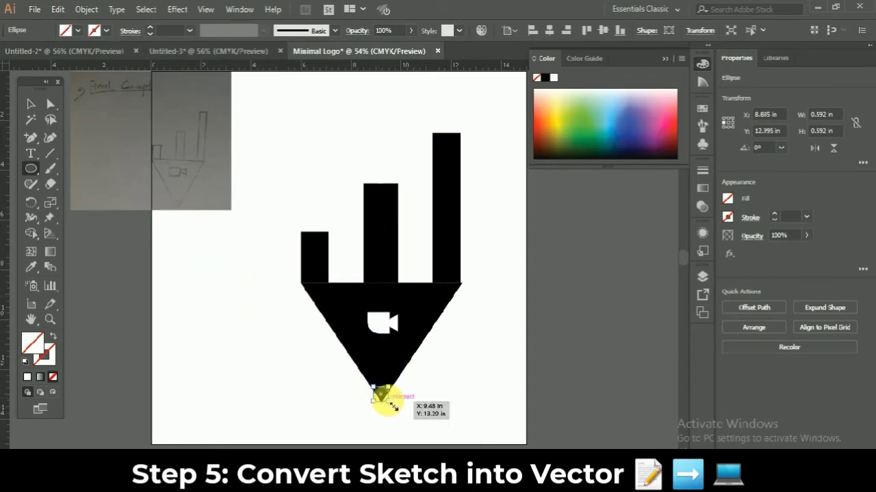
{"action": "left_click_drag", "start_coordinate": [393, 407], "coordinate": [381, 402]}
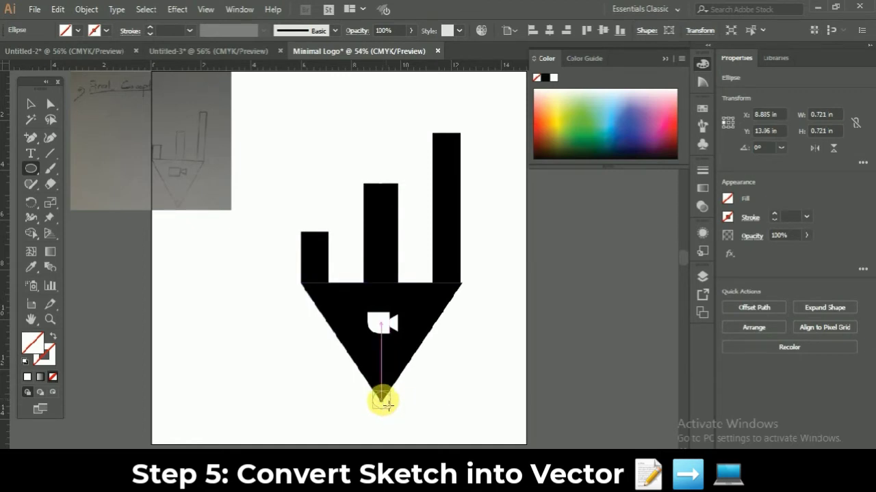
{"action": "left_click", "coordinate": [79, 34]}
{"action": "left_click", "coordinate": [16, 53]}
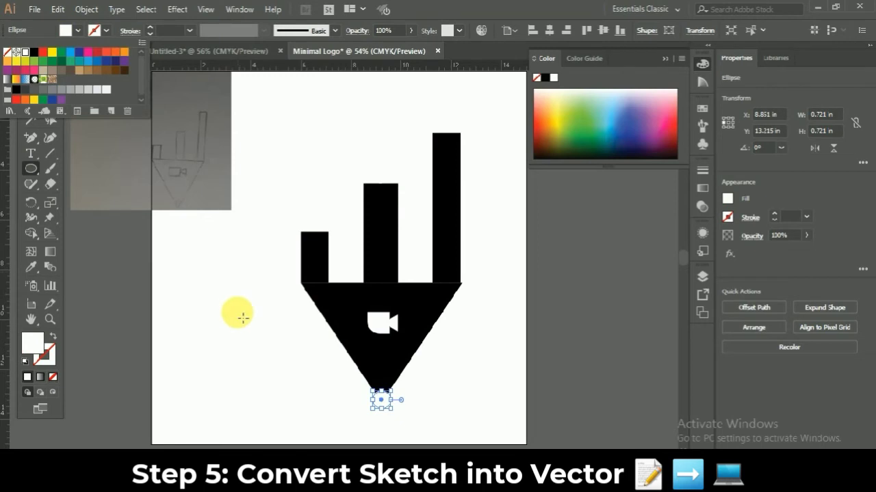
Step: Trim the white circle to the triangle's outline with the Shape Builder tool, leaving a white pencil tip
{"action": "key", "text": "v"}
{"action": "mouse_move", "coordinate": [422, 425]}
{"action": "left_mouse_down"}
{"action": "mouse_move", "coordinate": [399, 415]}
{"action": "mouse_move", "coordinate": [348, 359]}
{"action": "left_mouse_up"}
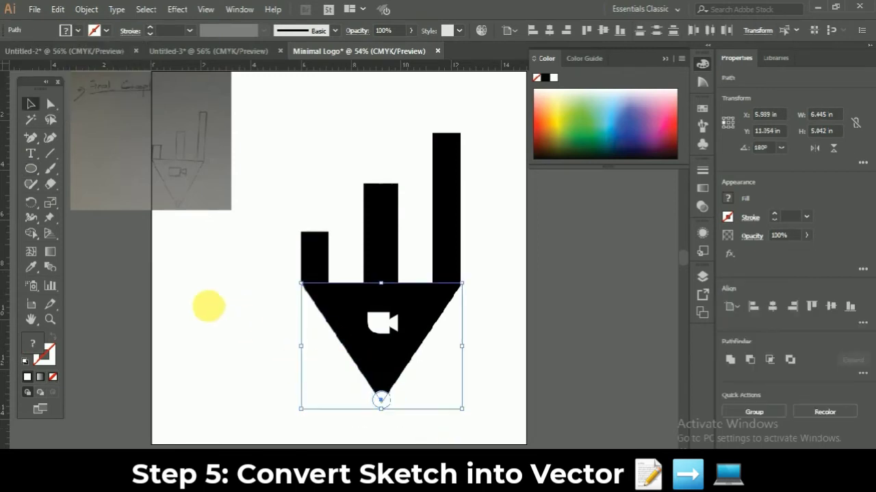
{"action": "left_click", "coordinate": [30, 233]}
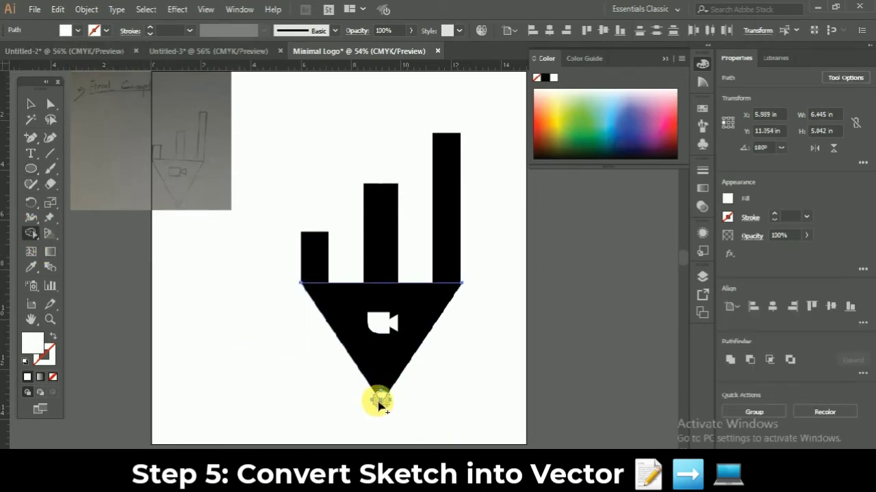
{"action": "key", "text": "v"}
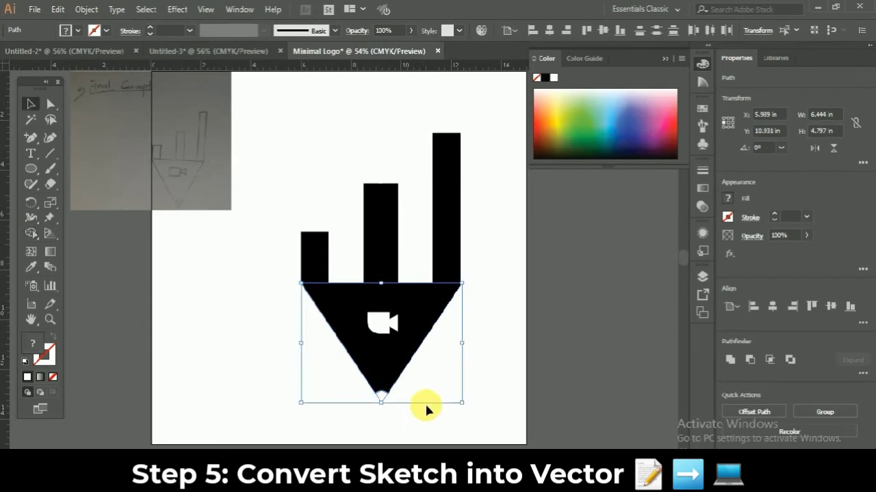
{"action": "left_click", "coordinate": [430, 406]}
Step: Cut the camera icon out of the black triangle with the Shape Builder tool
{"action": "left_click_drag", "start_coordinate": [443, 355], "coordinate": [349, 307]}
{"action": "left_click", "coordinate": [31, 232]}
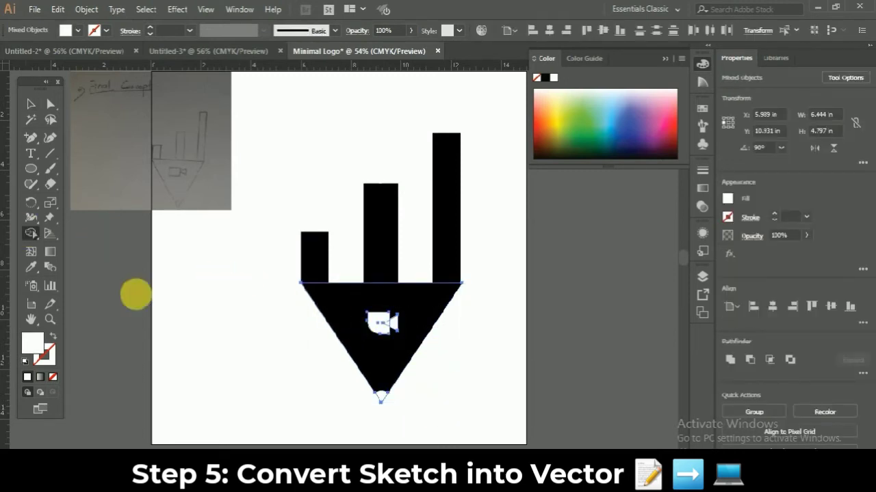
{"action": "left_click", "coordinate": [385, 323]}
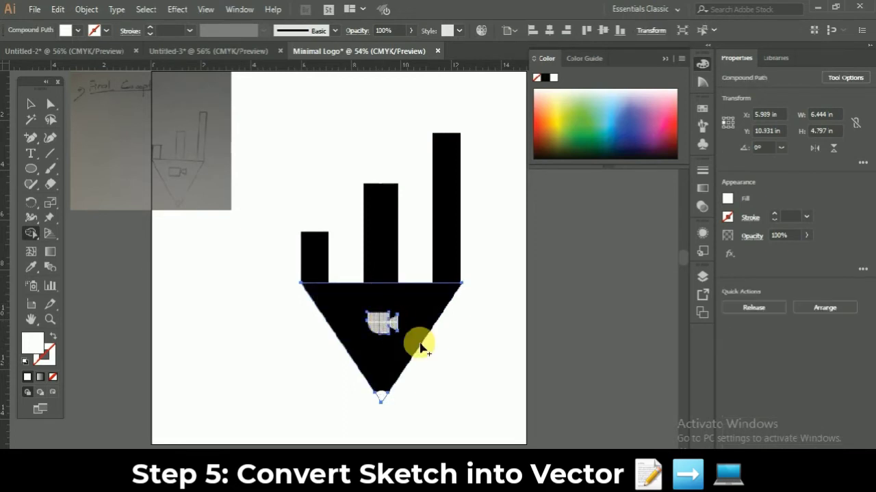
{"action": "key", "text": "v"}
{"action": "left_click", "coordinate": [485, 404]}
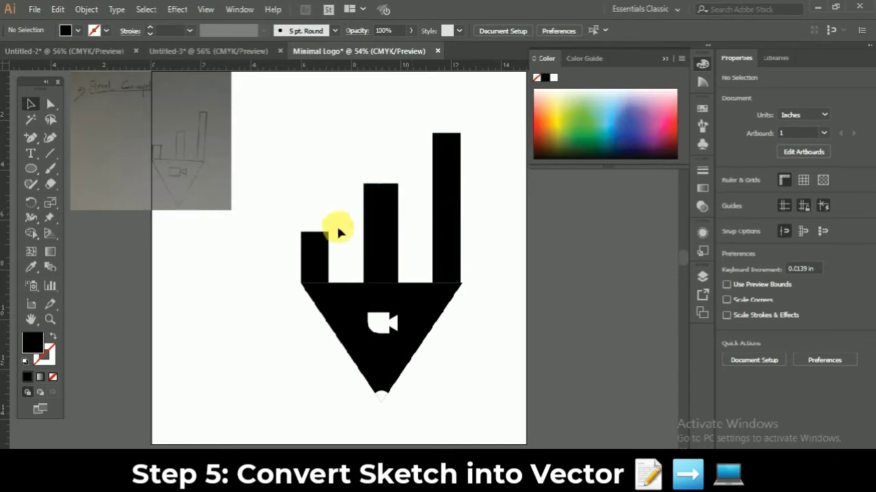
Step: Try drawing a closed downward-pointing chevron across the upper part of the middle bar with the Pen tool
{"action": "key", "text": "p"}
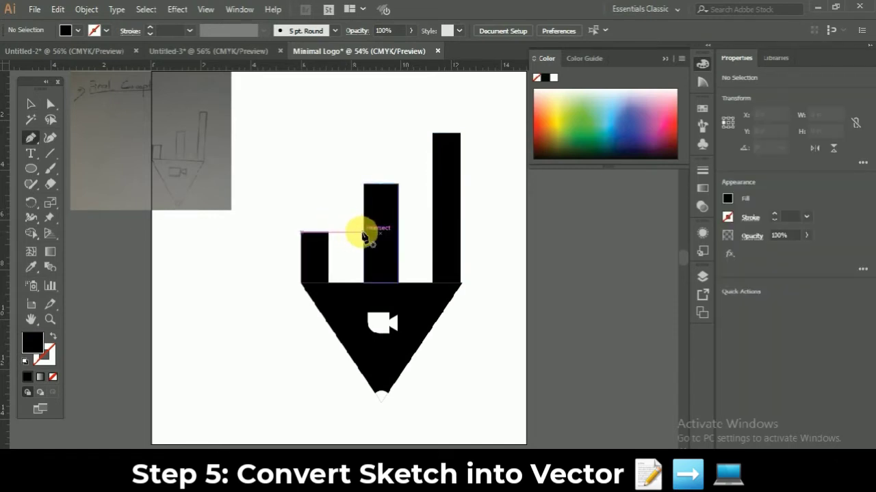
{"action": "left_click_drag", "start_coordinate": [362, 233], "coordinate": [381, 246]}
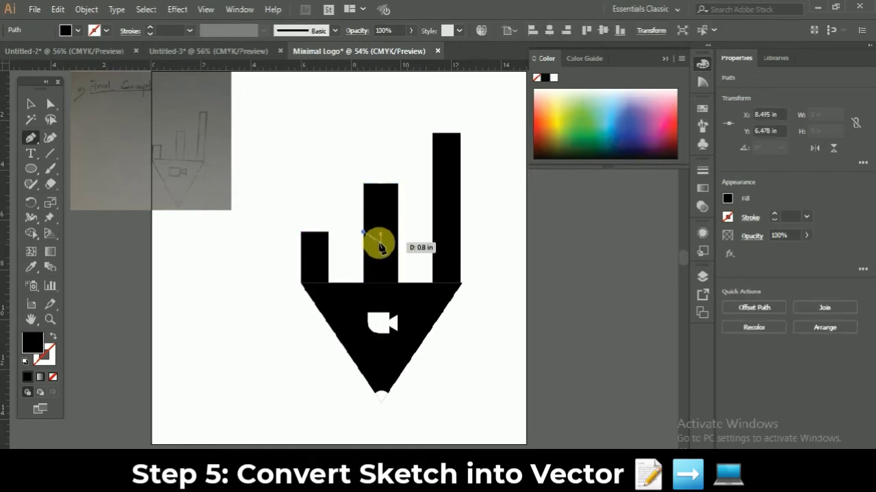
{"action": "key", "text": "ctrl+z"}
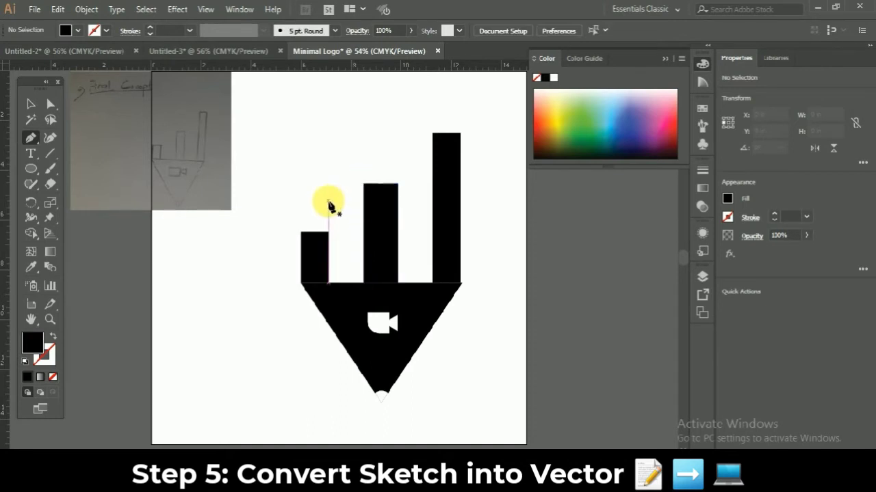
{"action": "left_click", "coordinate": [363, 199]}
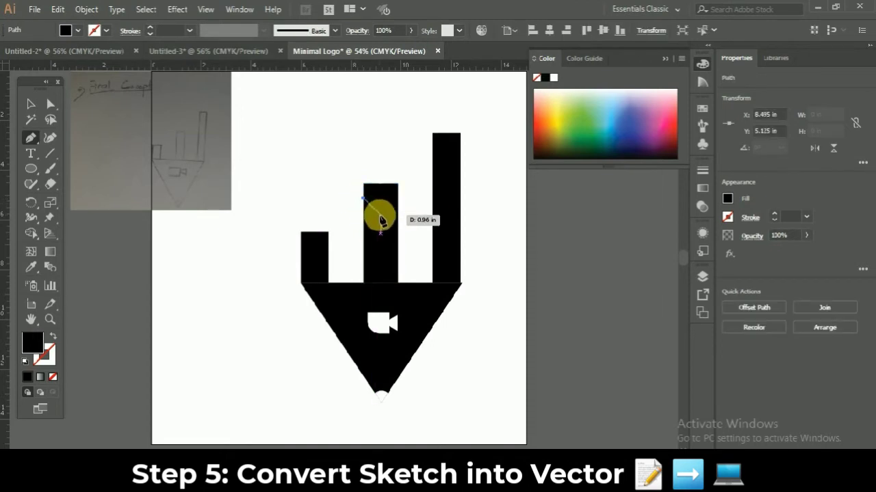
{"action": "left_click", "coordinate": [381, 214]}
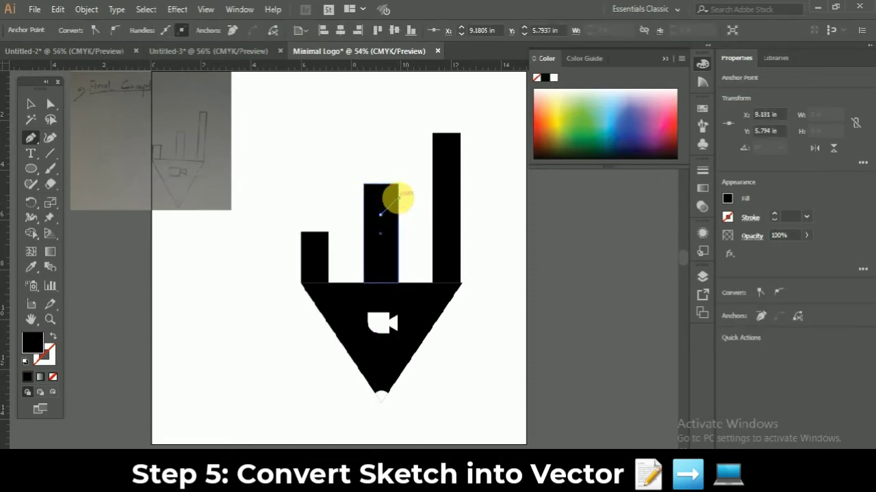
{"action": "left_click", "coordinate": [400, 199]}
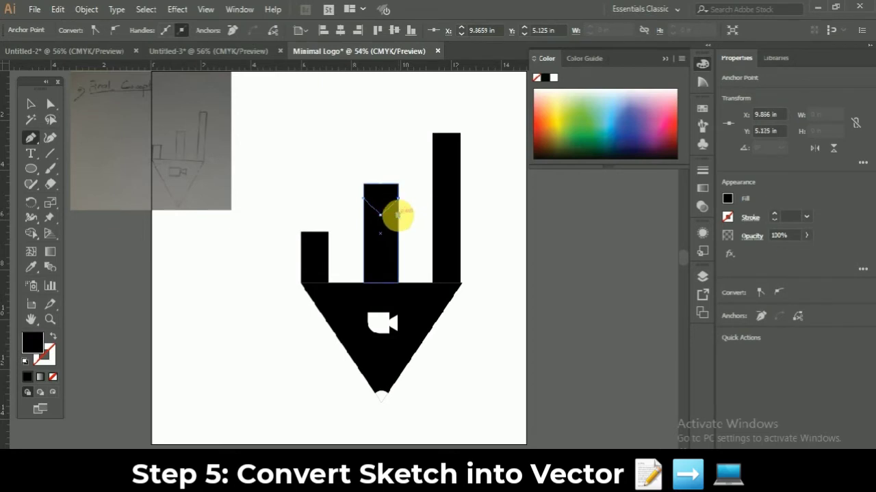
{"action": "left_click", "coordinate": [399, 216]}
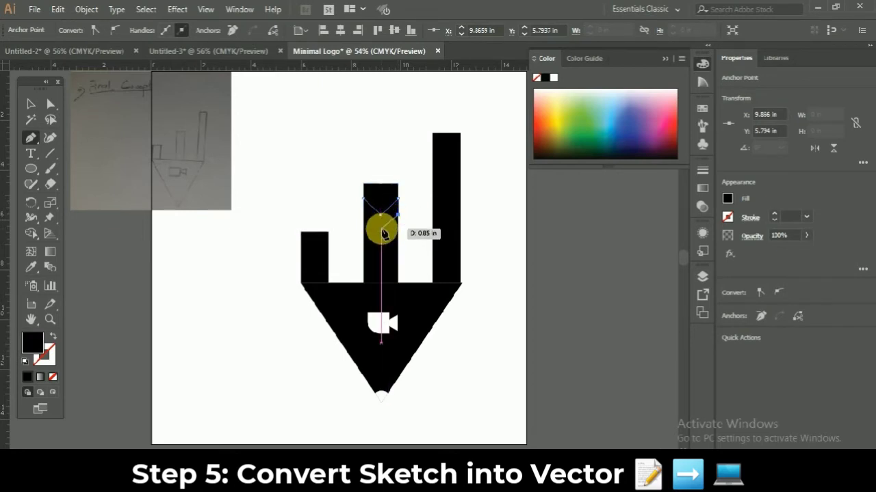
{"action": "left_click", "coordinate": [381, 229]}
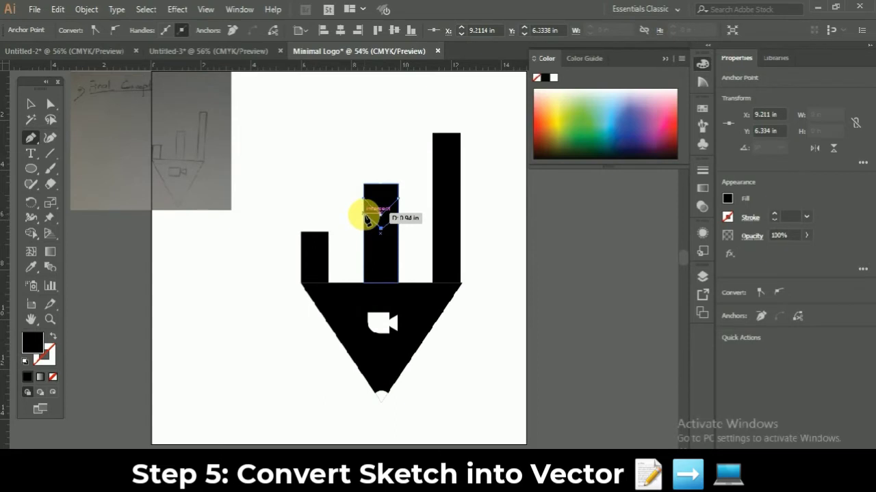
{"action": "left_click", "coordinate": [363, 215]}
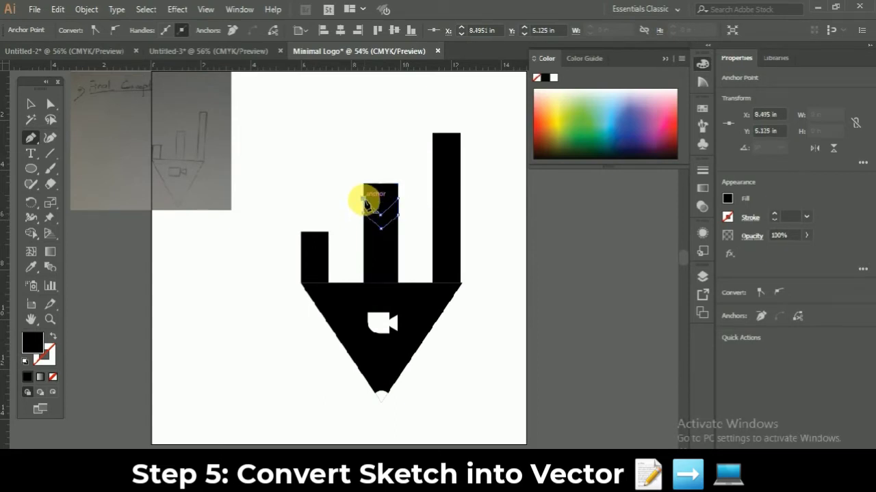
Step: Try cutting the chevron band out of the middle bar with the Shape Builder tool
{"action": "left_click_drag", "start_coordinate": [348, 190], "coordinate": [419, 238]}
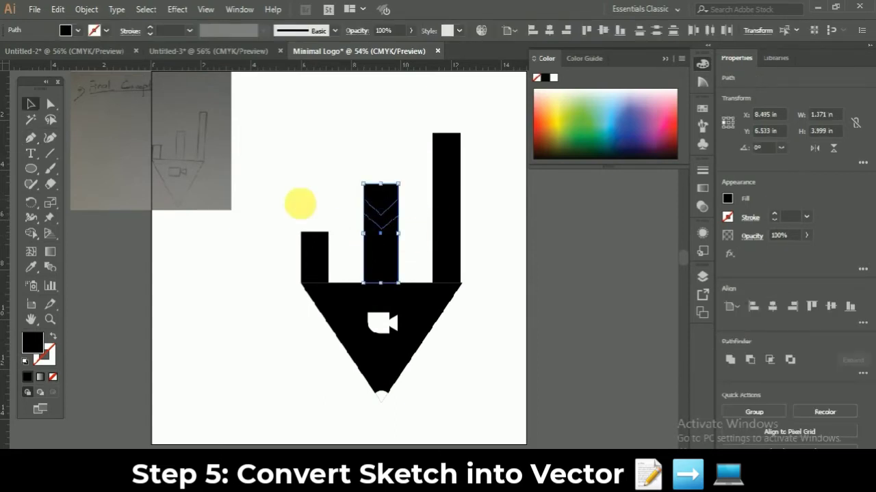
{"action": "left_click", "coordinate": [31, 234]}
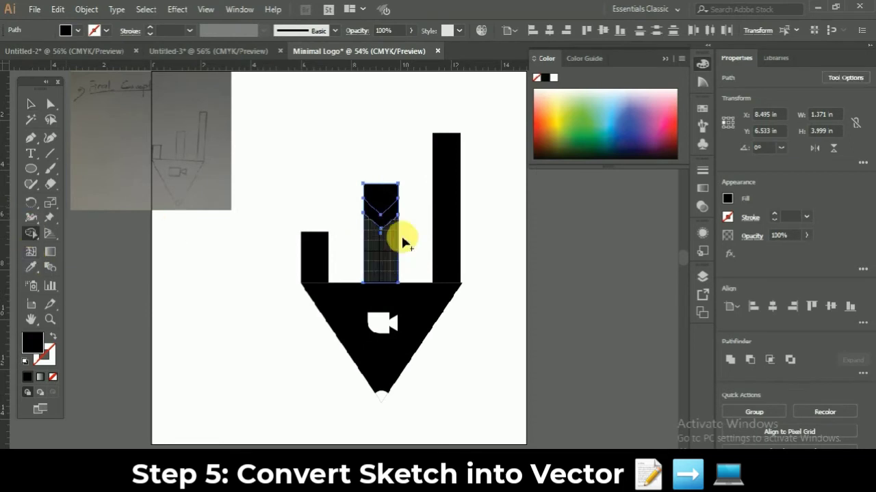
{"action": "left_click", "coordinate": [382, 223], "text": "alt"}
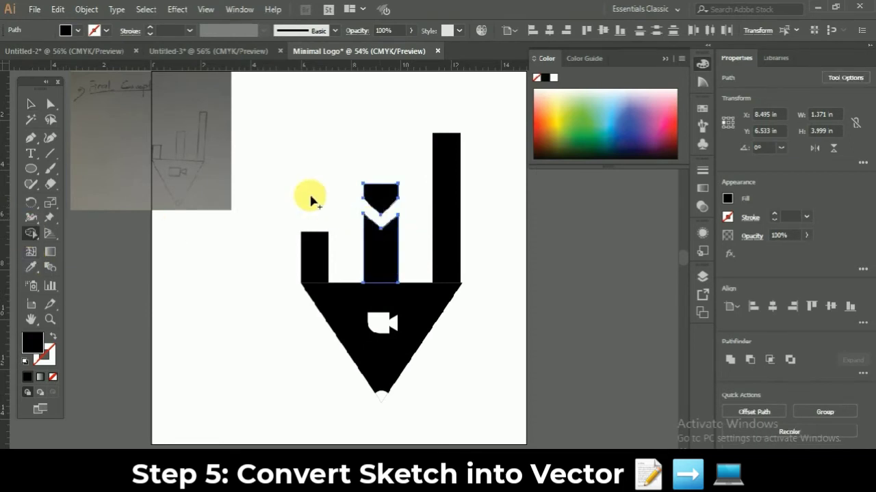
{"action": "key", "text": "v"}
{"action": "left_click", "coordinate": [509, 271]}
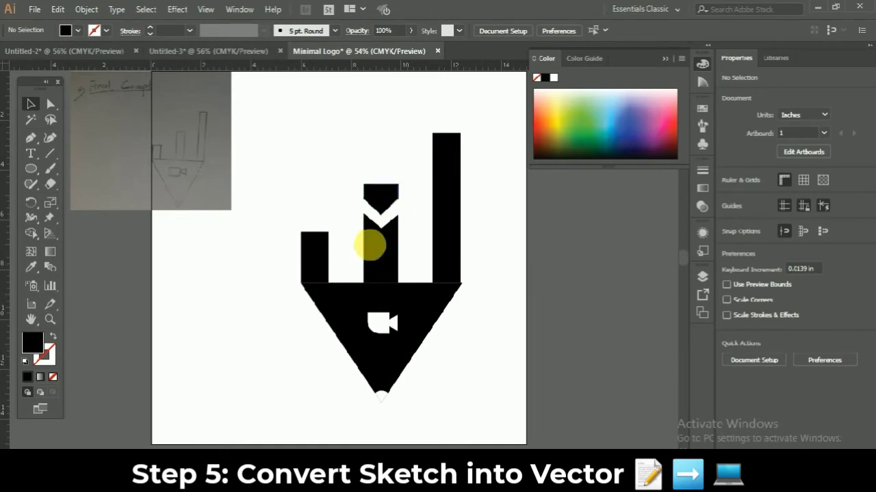
Step: Try enlarging both pieces of the middle bar together to about 2.34 in wide and 4.54 in high
{"action": "left_click", "coordinate": [378, 250]}
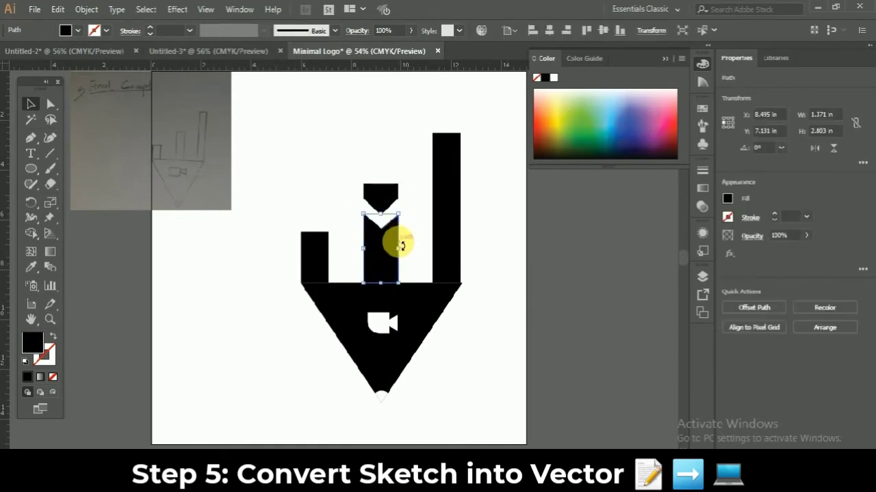
{"action": "left_click", "coordinate": [387, 195], "text": "shift"}
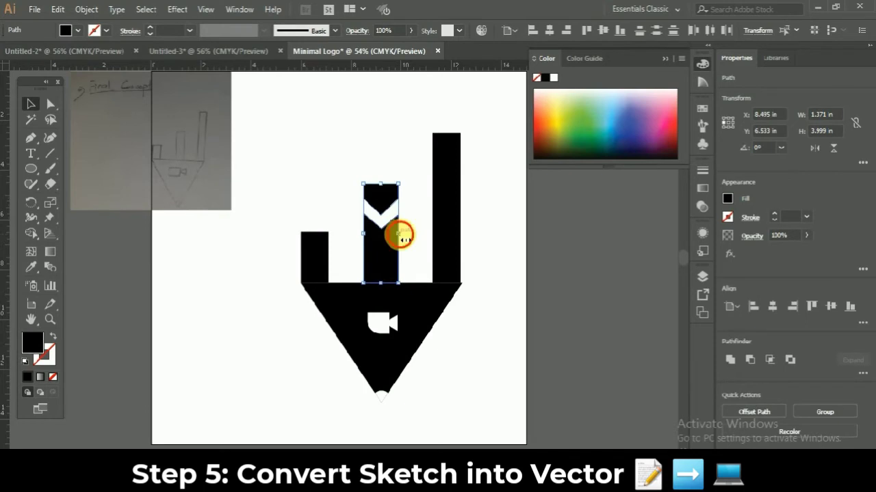
{"action": "left_click_drag", "start_coordinate": [400, 234], "coordinate": [355, 239]}
{"action": "left_click_drag", "start_coordinate": [383, 185], "coordinate": [384, 170]}
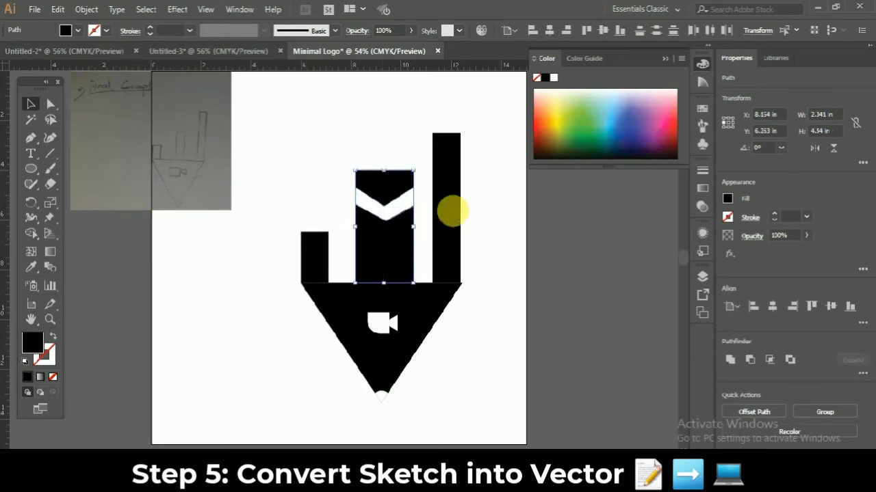
{"action": "left_click", "coordinate": [486, 232]}
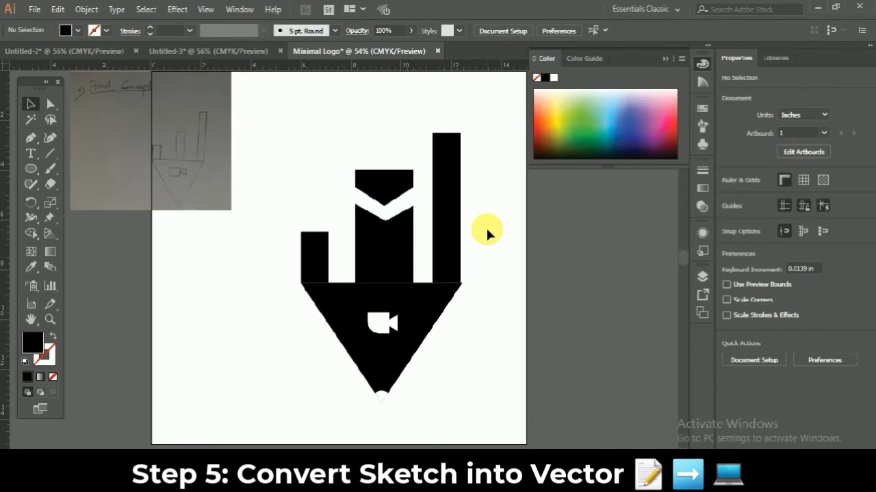
Step: Undo the middle bar's enlargement, its chevron cut and the chevron path to restore the plain bar
{"action": "key", "text": "ctrl+z"}
{"action": "key", "text": "ctrl+z"}
{"action": "key", "text": "ctrl+z"}
{"action": "key", "text": "ctrl+z"}
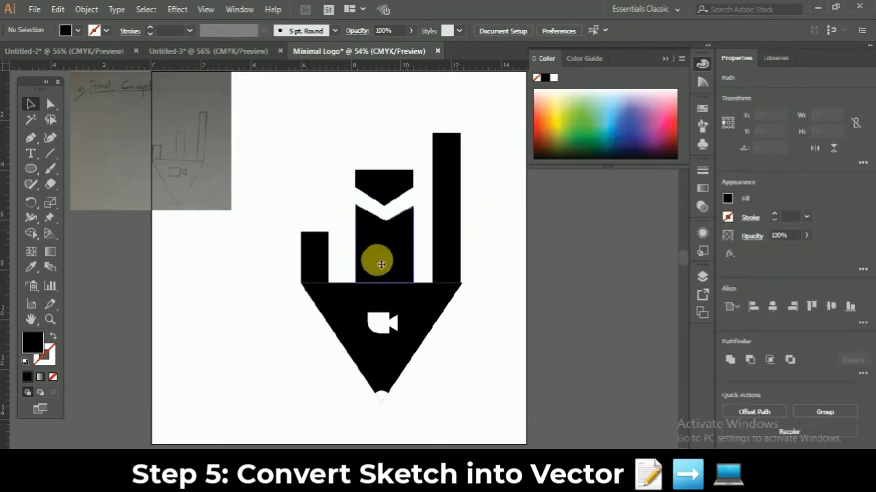
{"action": "left_click", "coordinate": [380, 264]}
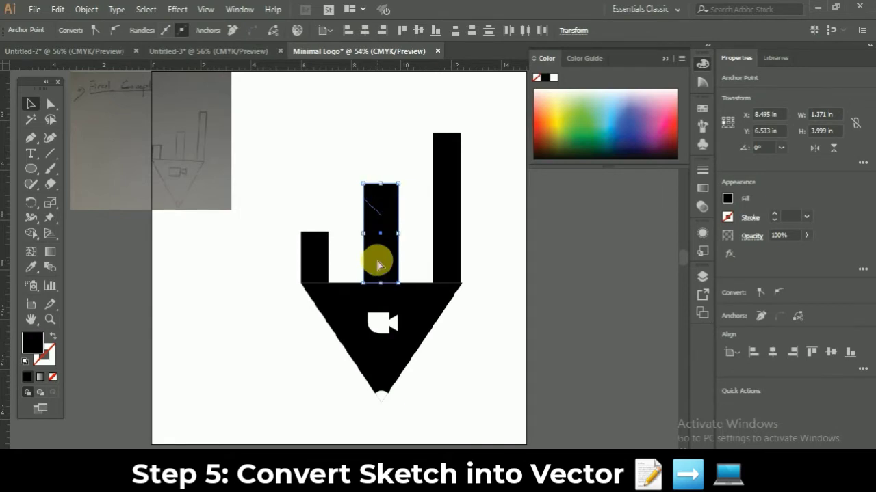
{"action": "left_click", "coordinate": [501, 262]}
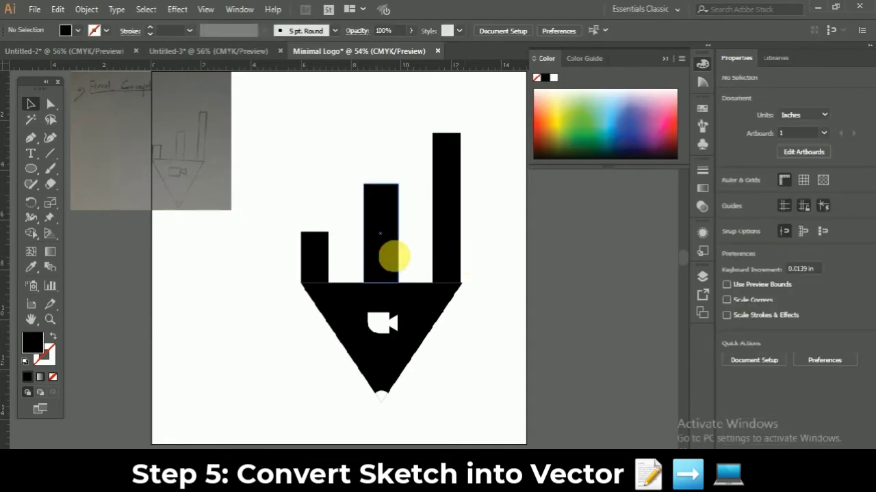
Step: Narrow the tallest bar to about 0.95 in and the shortest bar to about 0.96 in, keeping their outer edges in place
{"action": "left_click", "coordinate": [396, 241]}
{"action": "left_click", "coordinate": [437, 219]}
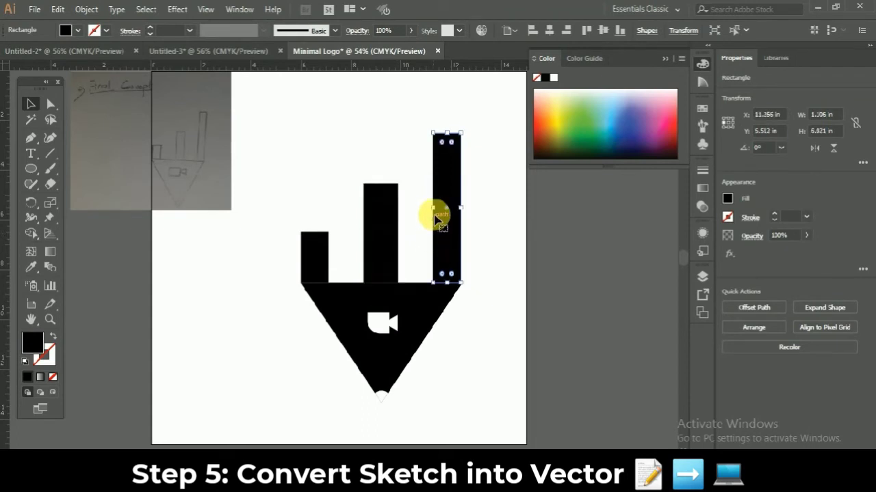
{"action": "left_click_drag", "start_coordinate": [436, 213], "coordinate": [443, 214]}
{"action": "left_click", "coordinate": [318, 244]}
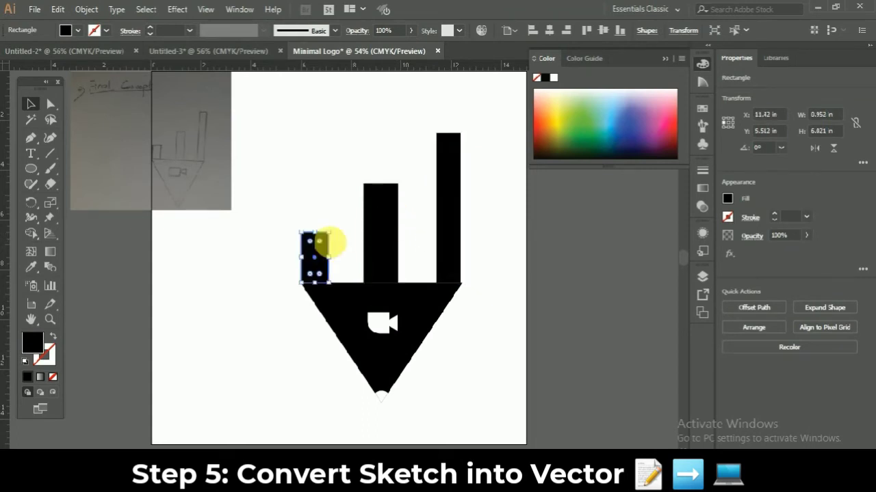
{"action": "left_click_drag", "start_coordinate": [328, 258], "coordinate": [331, 266]}
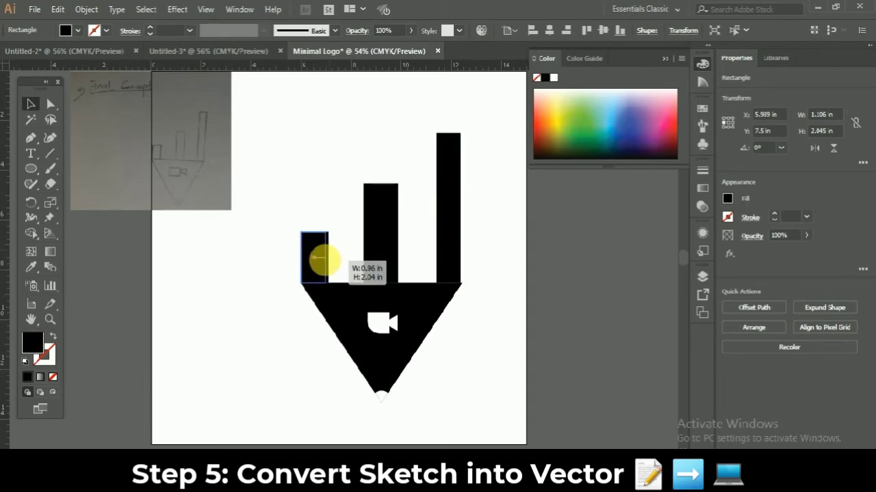
{"action": "left_click_drag", "start_coordinate": [324, 258], "coordinate": [321, 259]}
Step: Widen the middle bar to about 1.72 in and reposition it between the two outer bars
{"action": "left_click", "coordinate": [395, 247]}
{"action": "left_click_drag", "start_coordinate": [401, 237], "coordinate": [409, 239]}
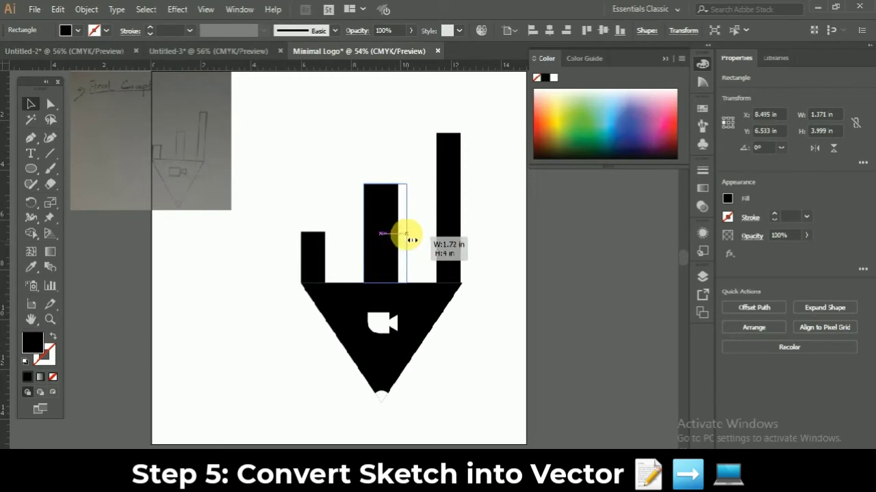
{"action": "left_click_drag", "start_coordinate": [411, 240], "coordinate": [381, 235]}
Step: Distribute the three bars horizontally with 1.4 in spacing, using the tallest bar as the key object
{"action": "left_click", "coordinate": [478, 237]}
{"action": "left_click_drag", "start_coordinate": [479, 238], "coordinate": [295, 247]}
{"action": "left_click", "coordinate": [506, 32]}
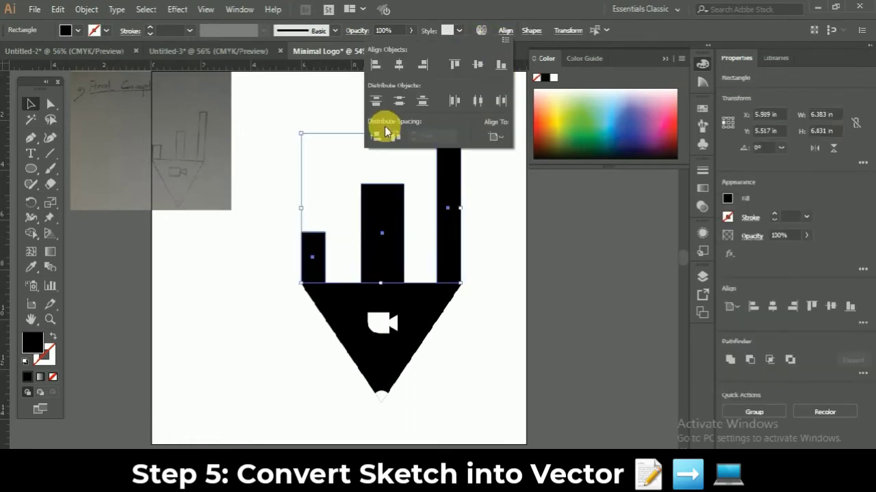
{"action": "left_click", "coordinate": [495, 137]}
{"action": "left_click", "coordinate": [506, 167]}
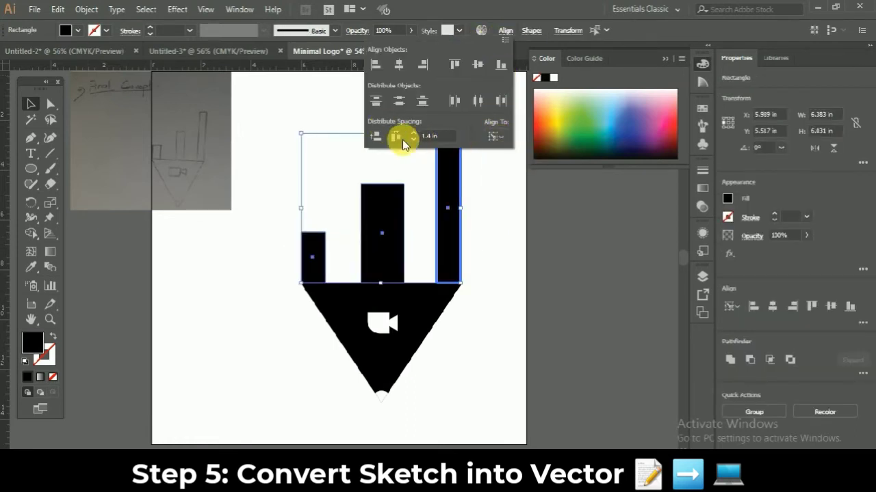
{"action": "left_click", "coordinate": [400, 139]}
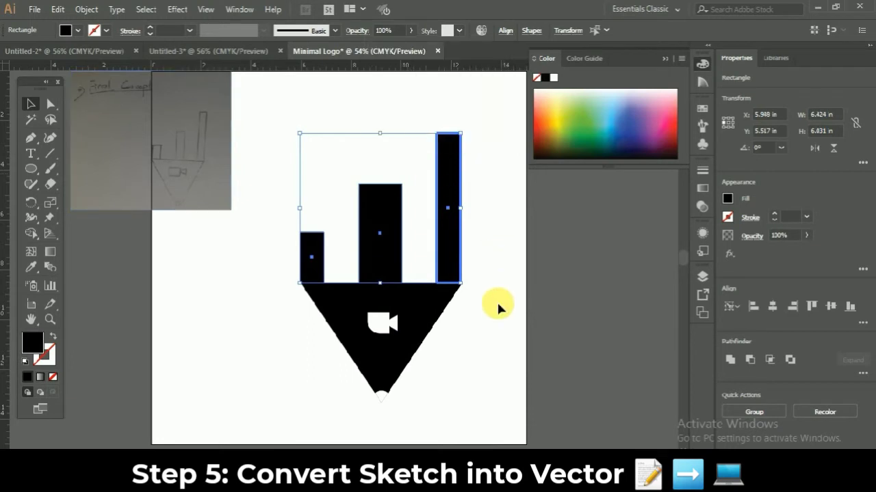
{"action": "left_click", "coordinate": [336, 256]}
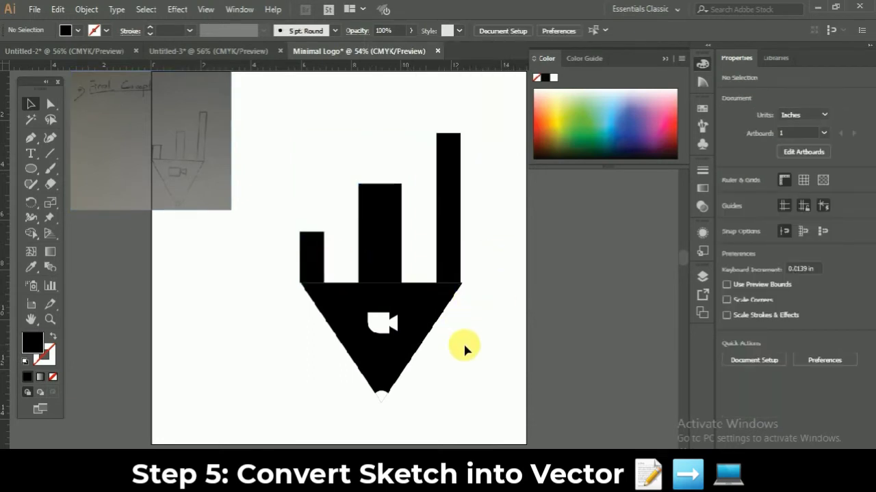
Step: Draw a downward-pointing chevron band across the full width of the middle bar's upper half with the Pen tool
{"action": "key", "text": "p"}
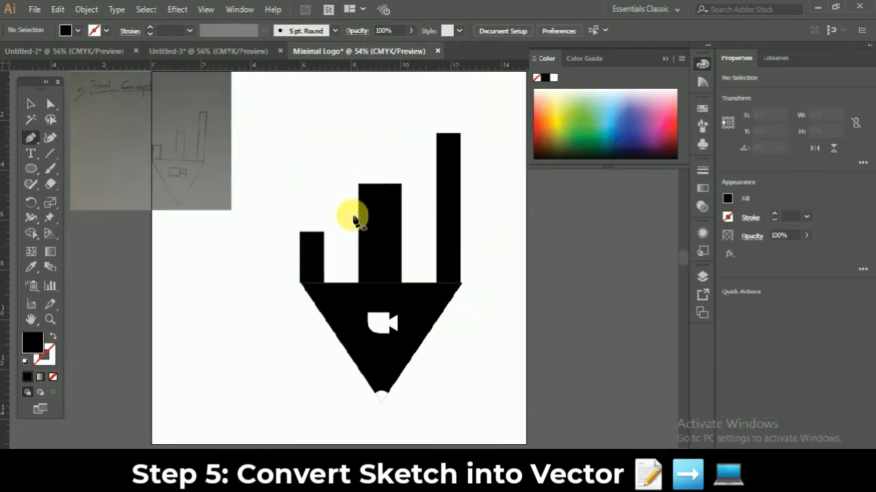
{"action": "left_click", "coordinate": [358, 207]}
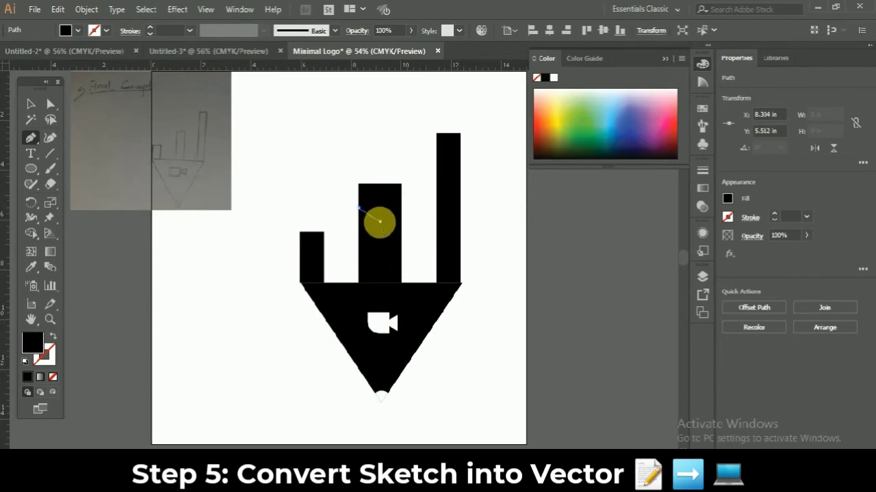
{"action": "left_click", "coordinate": [379, 221]}
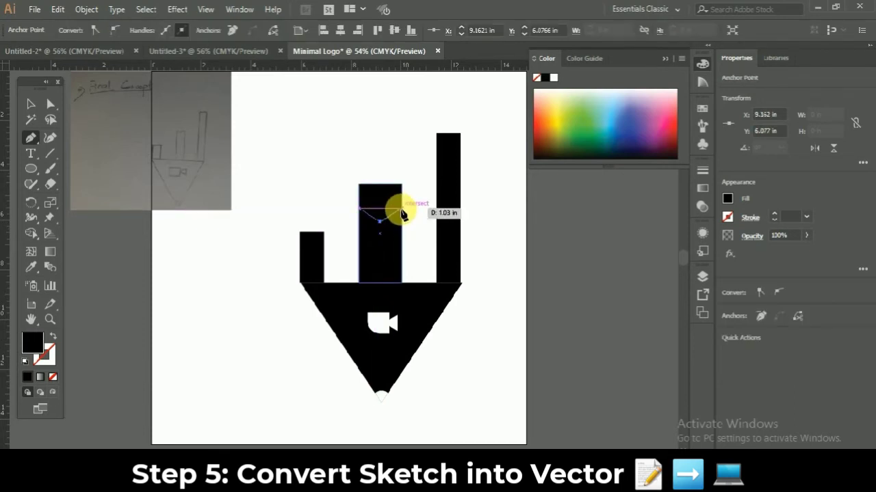
{"action": "left_click", "coordinate": [401, 208]}
{"action": "left_click", "coordinate": [402, 233]}
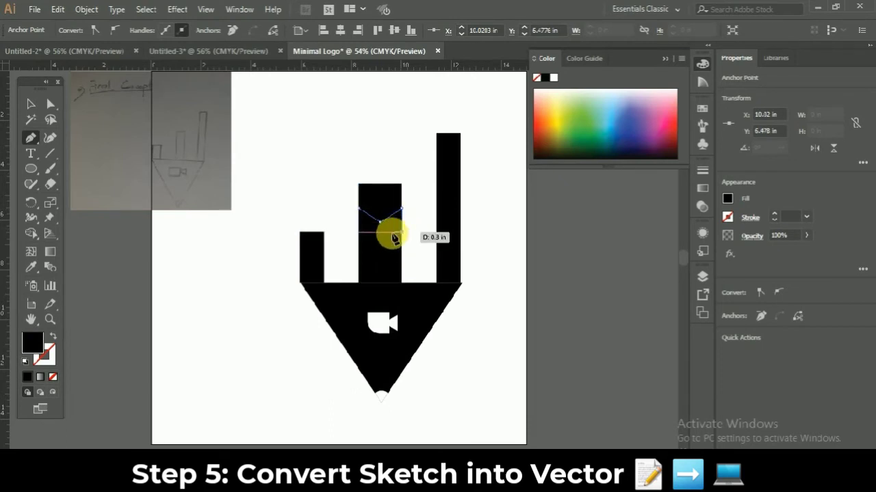
{"action": "left_click", "coordinate": [381, 240]}
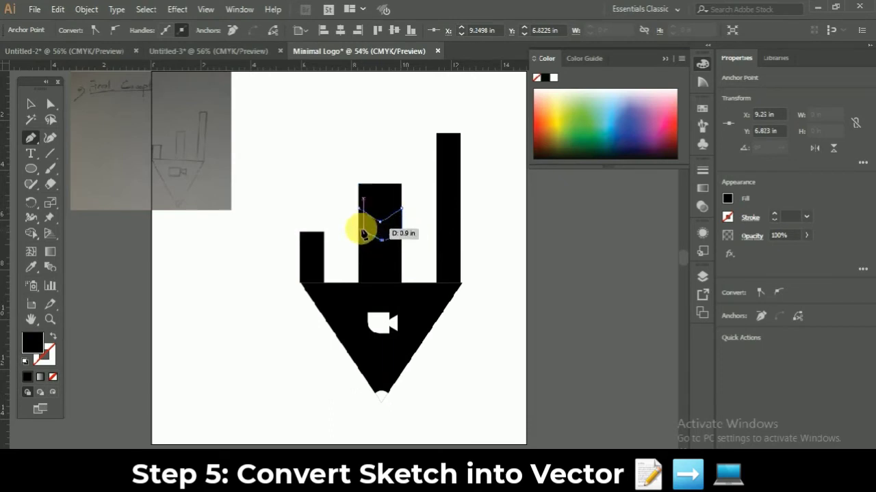
{"action": "key", "text": "ctrl+z"}
{"action": "key", "text": "ctrl+z"}
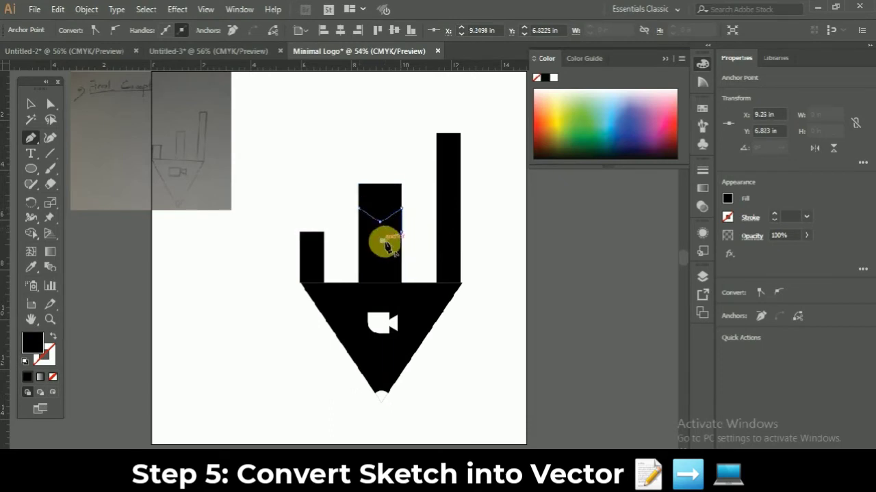
{"action": "left_click", "coordinate": [380, 242]}
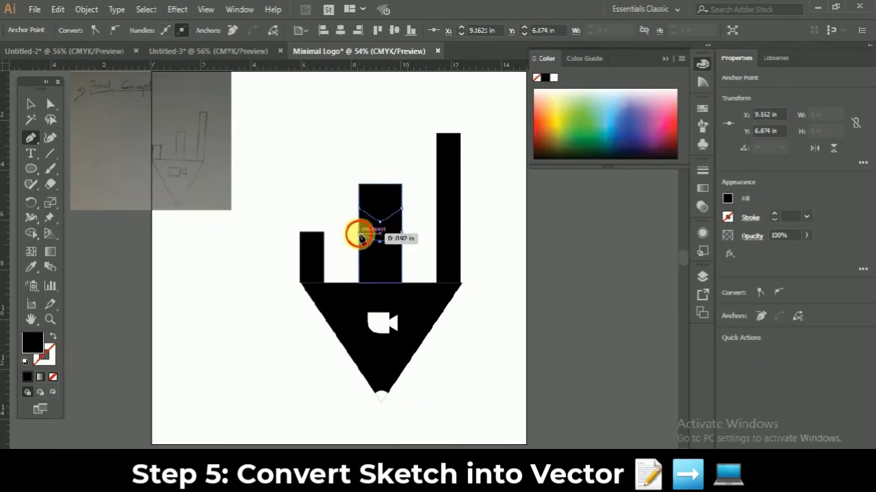
{"action": "left_click", "coordinate": [360, 234]}
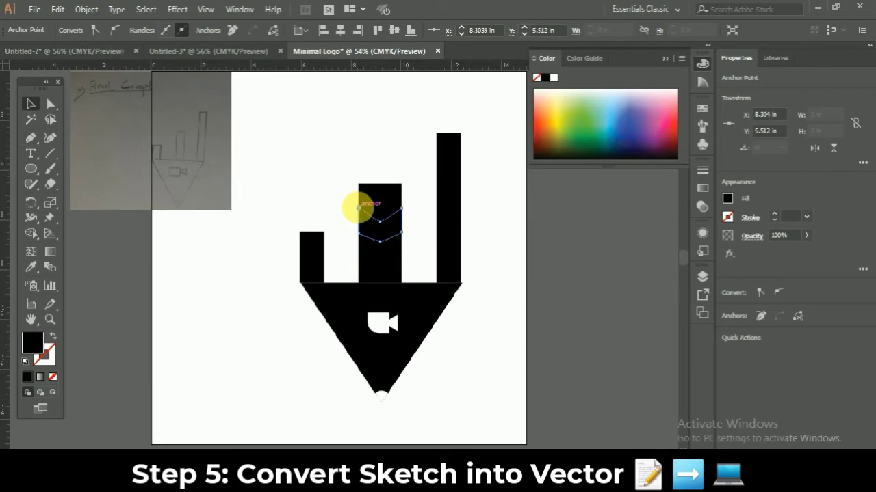
Step: Cut the chevron band out of the middle bar with the Shape Builder, splitting the bar into two pieces
{"action": "left_click_drag", "start_coordinate": [336, 202], "coordinate": [415, 243]}
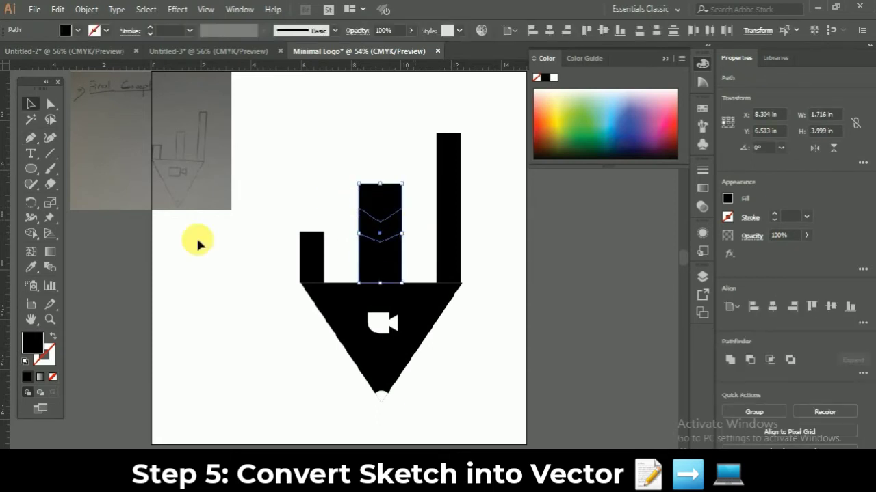
{"action": "left_click", "coordinate": [31, 236]}
{"action": "left_click", "coordinate": [364, 229], "text": "alt"}
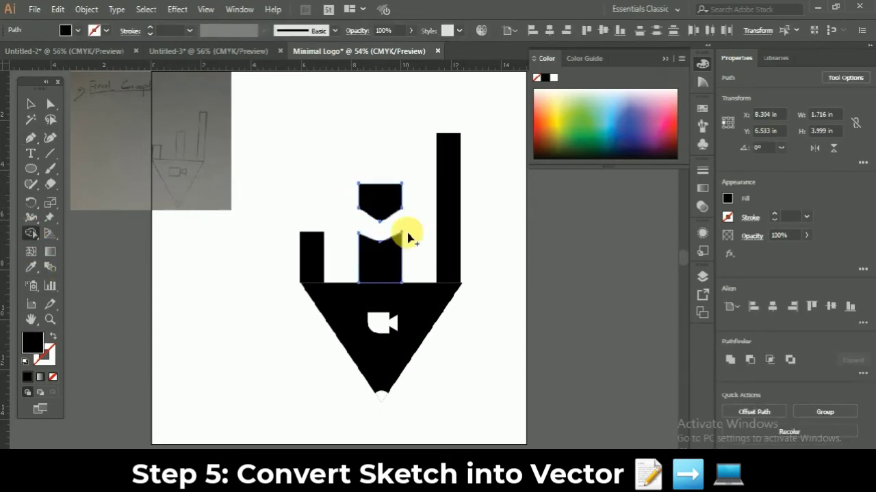
{"action": "key", "text": "v"}
{"action": "left_click", "coordinate": [503, 243]}
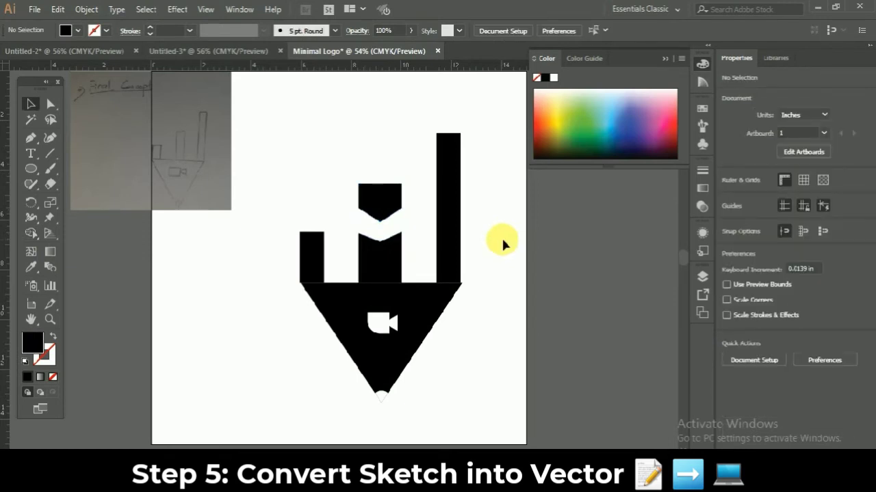
Step: Delete the reference sketch image and draw a black 15 x 15 in rectangle covering the whole artboard
{"action": "left_click_drag", "start_coordinate": [215, 169], "coordinate": [172, 169]}
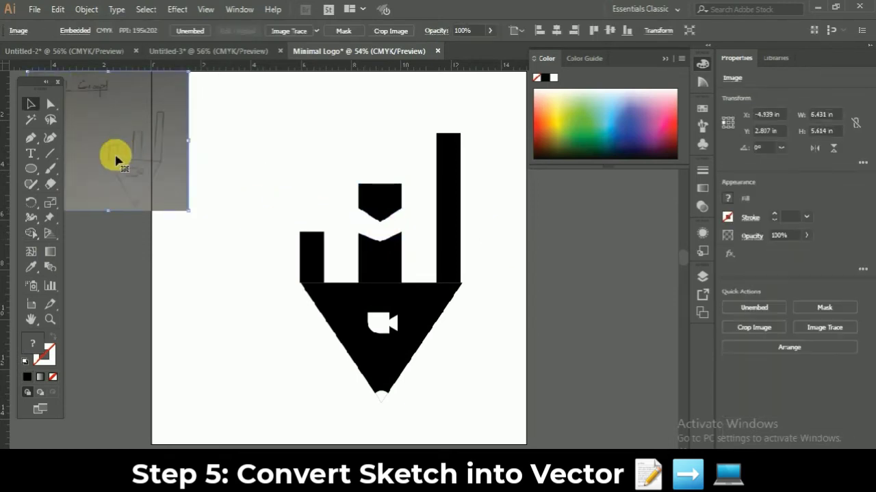
{"action": "key", "text": "Delete"}
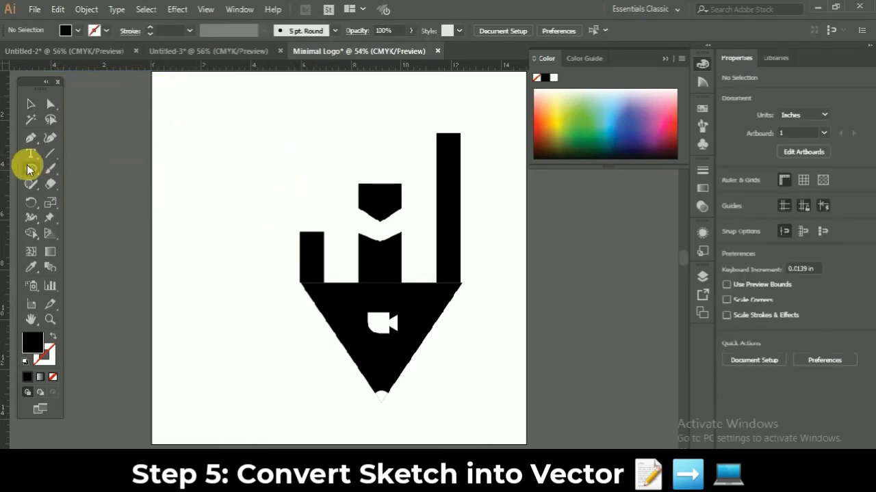
{"action": "left_click_drag", "start_coordinate": [30, 170], "coordinate": [88, 170]}
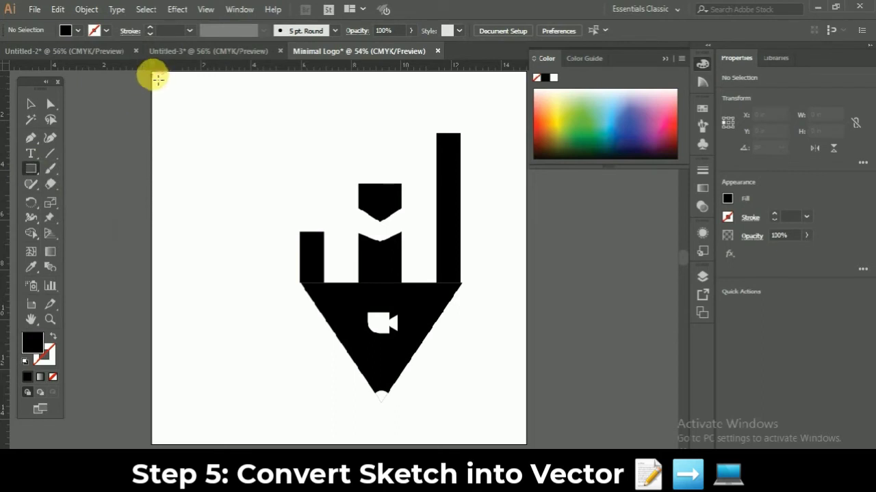
{"action": "left_click_drag", "start_coordinate": [157, 80], "coordinate": [526, 445]}
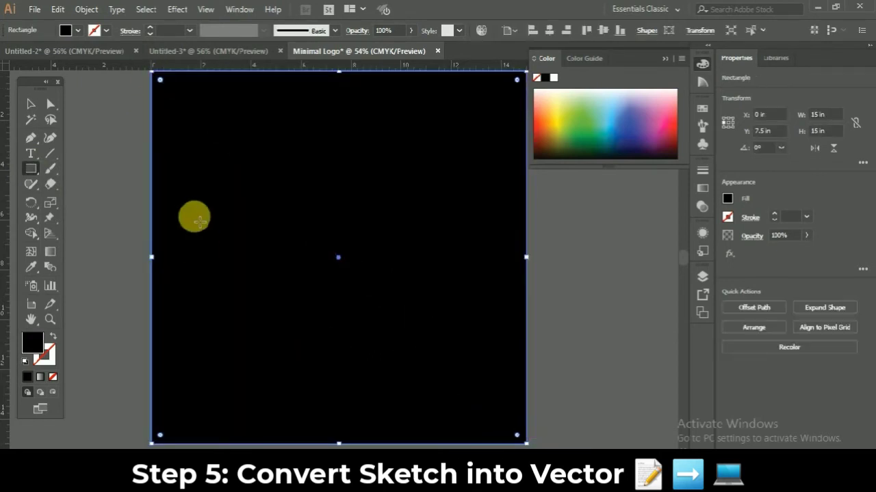
Step: Send the black rectangle behind all the artwork and lock it as the background
{"action": "right_click", "coordinate": [193, 216]}
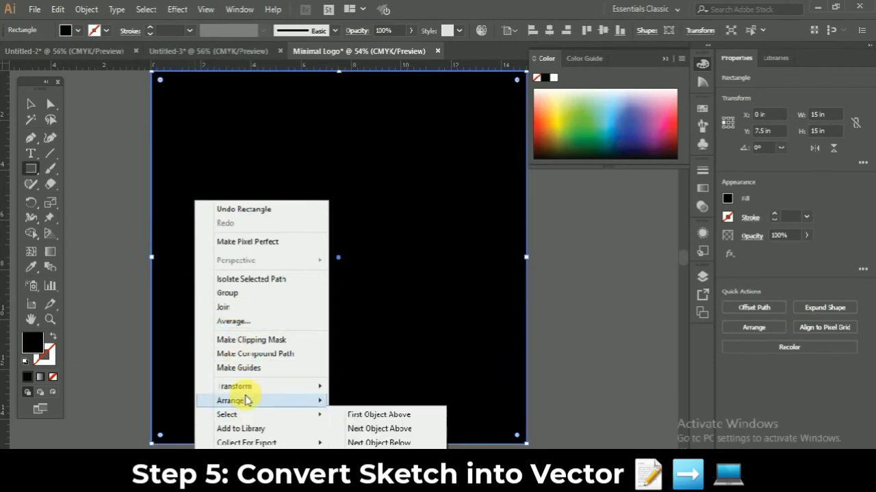
{"action": "mouse_move", "coordinate": [273, 401]}
{"action": "left_click", "coordinate": [370, 441]}
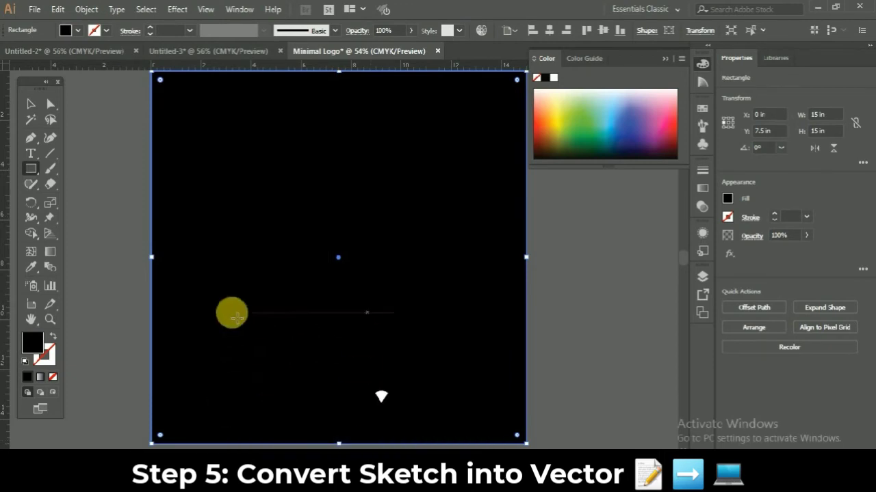
{"action": "key", "text": "v"}
{"action": "right_click", "coordinate": [201, 358]}
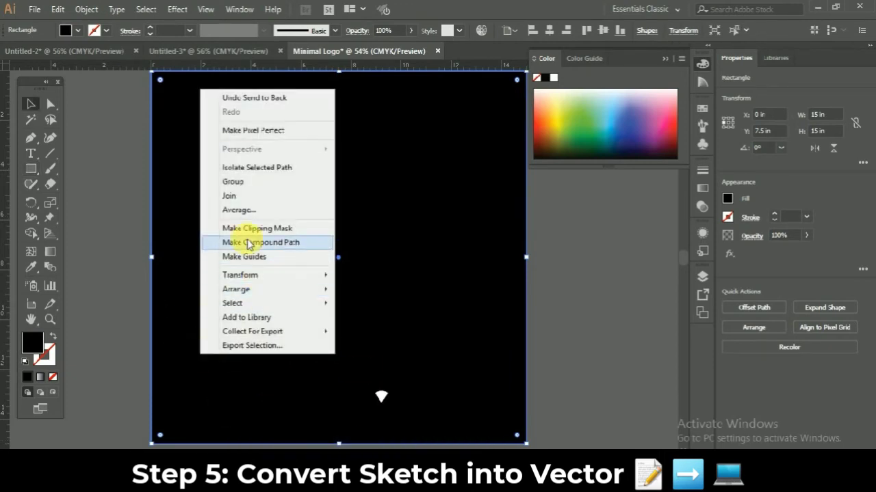
{"action": "left_click", "coordinate": [86, 9]}
{"action": "mouse_move", "coordinate": [242, 71]}
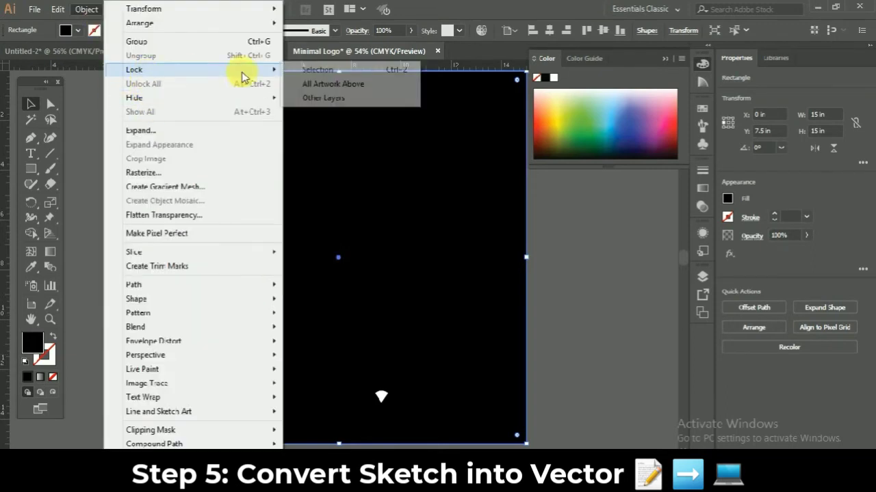
{"action": "left_click", "coordinate": [296, 71]}
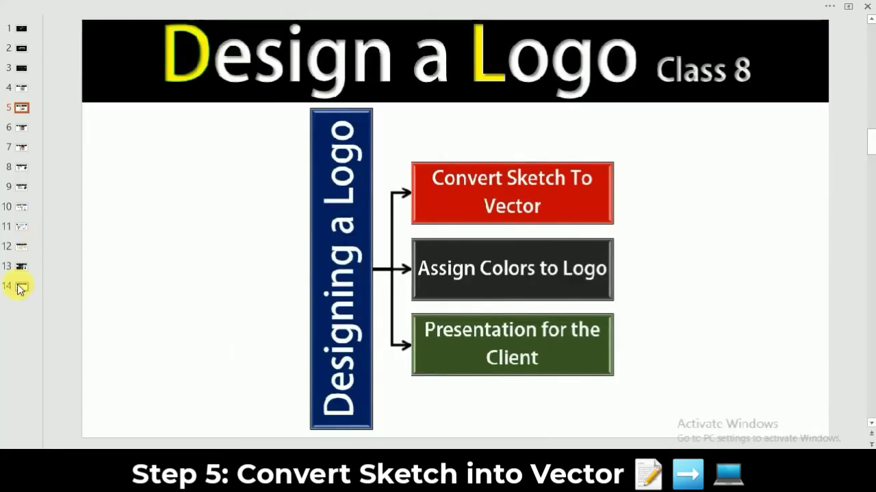
{"action": "left_click", "coordinate": [21, 289]}
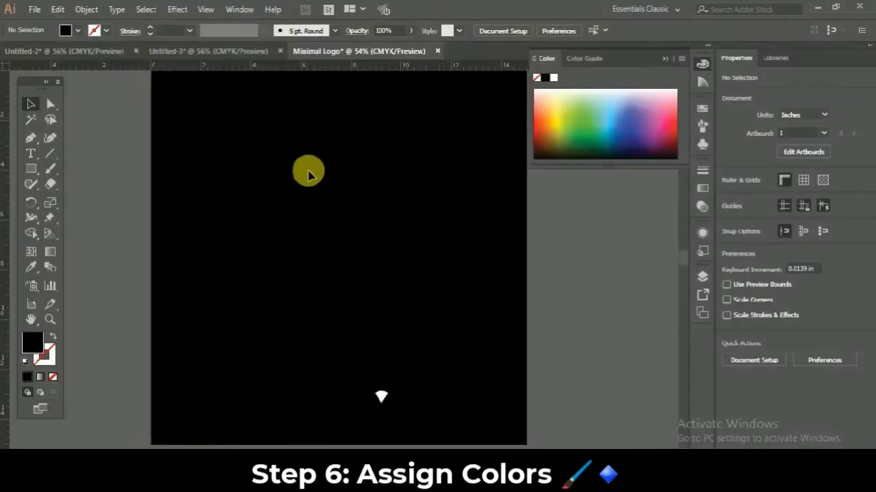
Step: Fill all parts of the pencil logo with white so it stands out against the black background
{"action": "left_click_drag", "start_coordinate": [308, 174], "coordinate": [453, 411]}
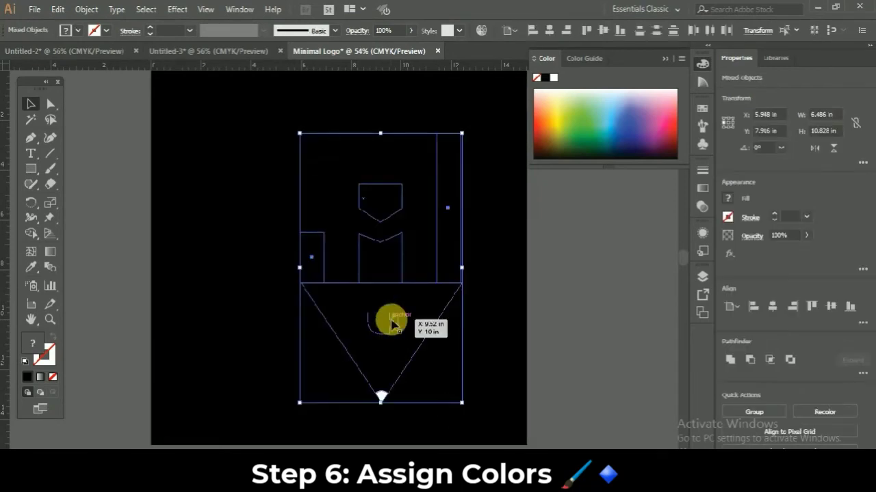
{"action": "left_click", "coordinate": [71, 38]}
{"action": "left_click", "coordinate": [20, 60]}
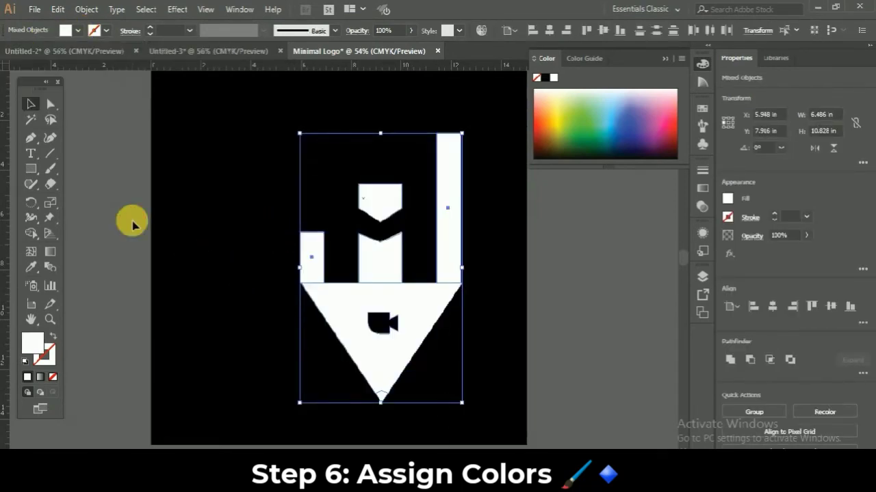
{"action": "left_click", "coordinate": [128, 235]}
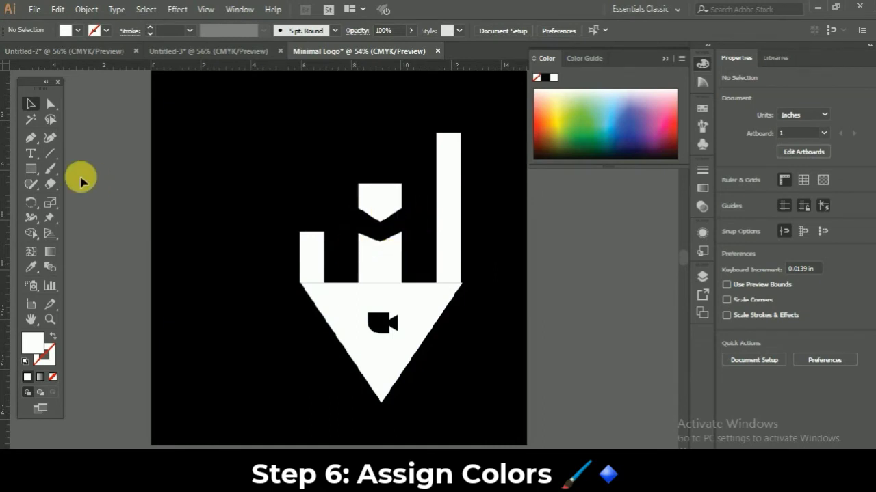
Step: Add the letter "H" as black text beside the shortest bar
{"action": "left_click", "coordinate": [31, 153]}
{"action": "left_click", "coordinate": [227, 252]}
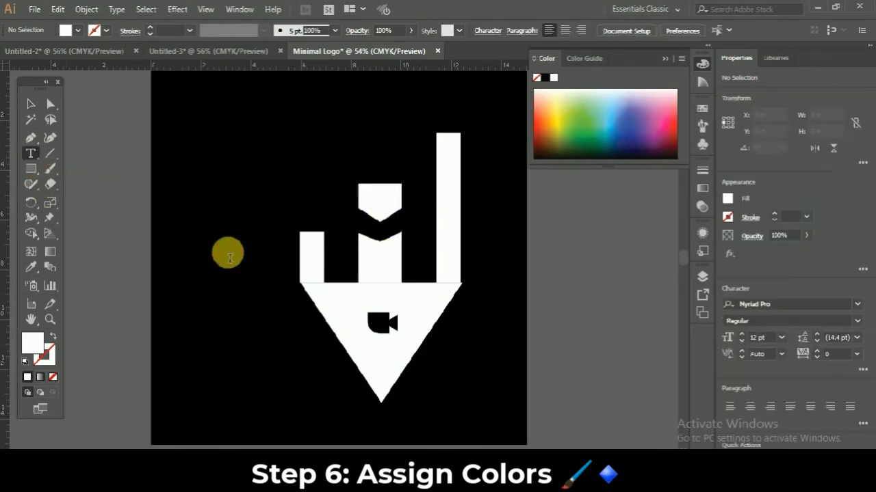
{"action": "left_click", "coordinate": [76, 30]}
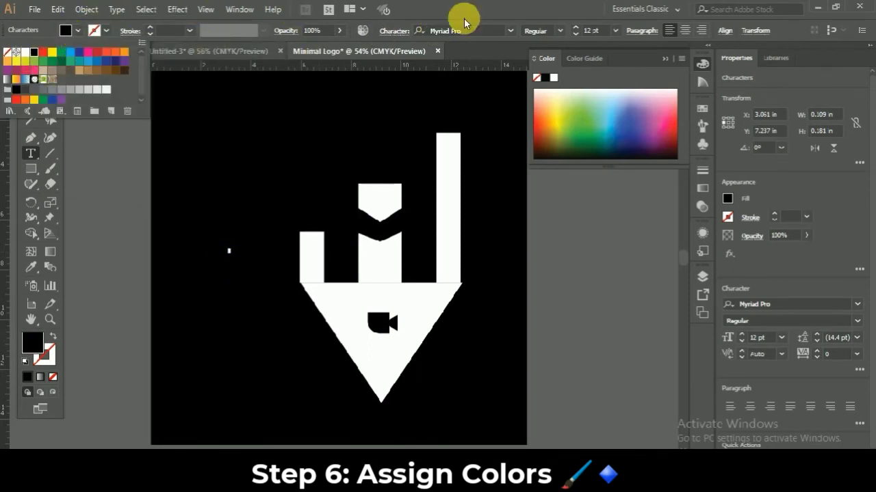
Step: Set the letter H to Myriad Pro Bold at 60 pt
{"action": "left_click", "coordinate": [515, 33]}
{"action": "left_click", "coordinate": [513, 31]}
{"action": "left_click", "coordinate": [514, 31]}
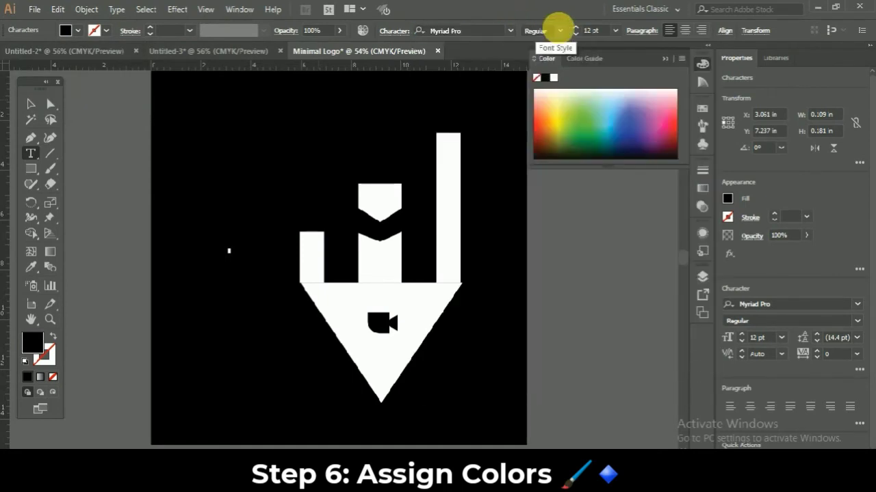
{"action": "left_click", "coordinate": [563, 31]}
{"action": "left_click", "coordinate": [549, 142]}
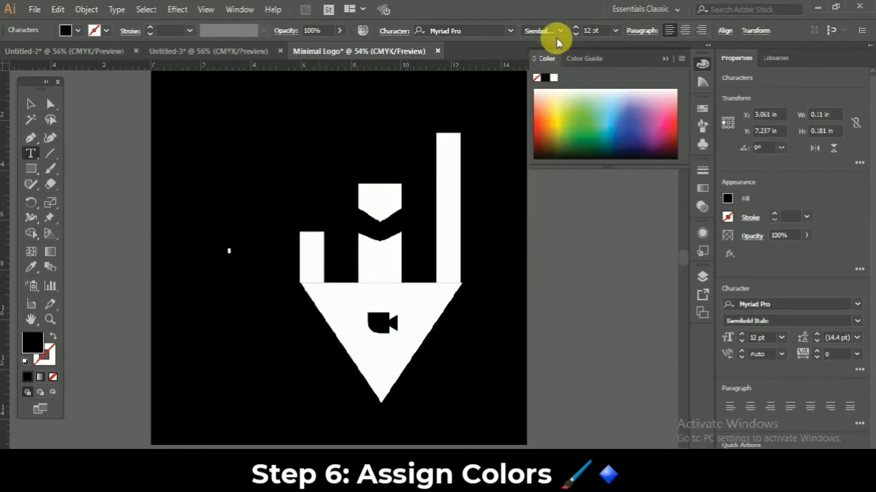
{"action": "left_click", "coordinate": [560, 32]}
{"action": "left_click", "coordinate": [539, 161]}
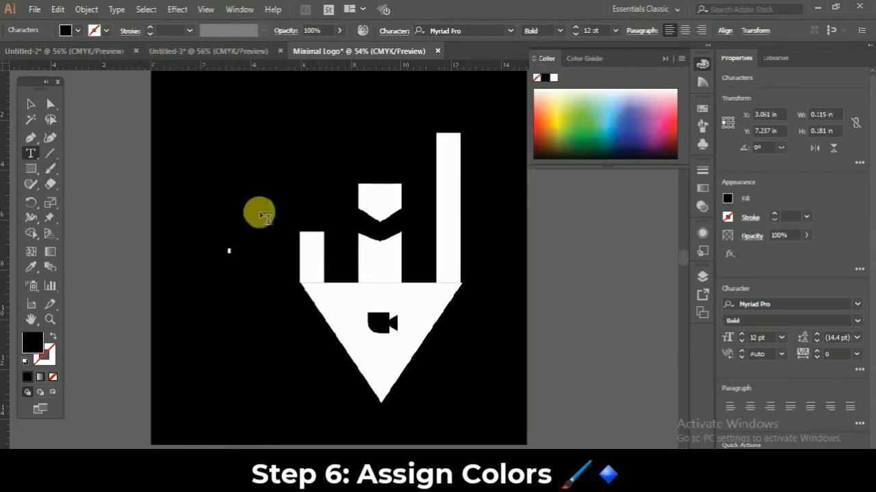
{"action": "left_click", "coordinate": [615, 31]}
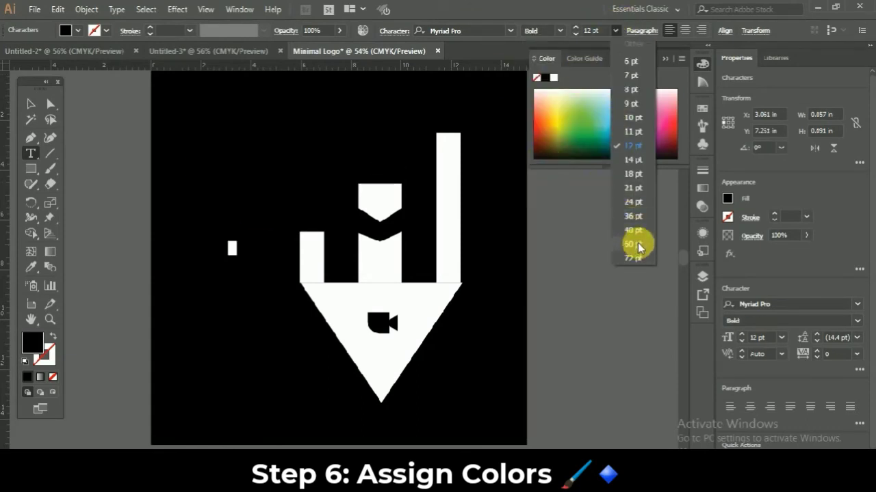
{"action": "left_click", "coordinate": [632, 244]}
Step: Move the letter H onto the lower piece of the middle bar and enlarge it to about 104 pt
{"action": "left_click", "coordinate": [30, 104]}
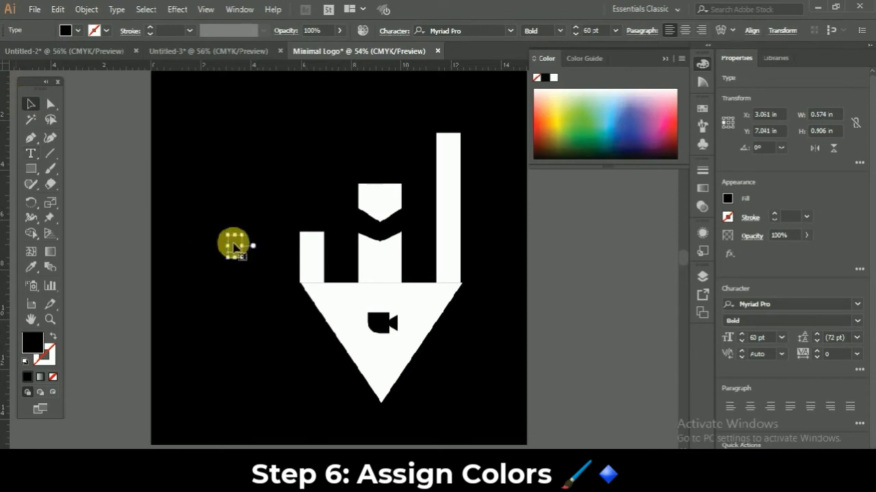
{"action": "left_click_drag", "start_coordinate": [235, 245], "coordinate": [384, 264]}
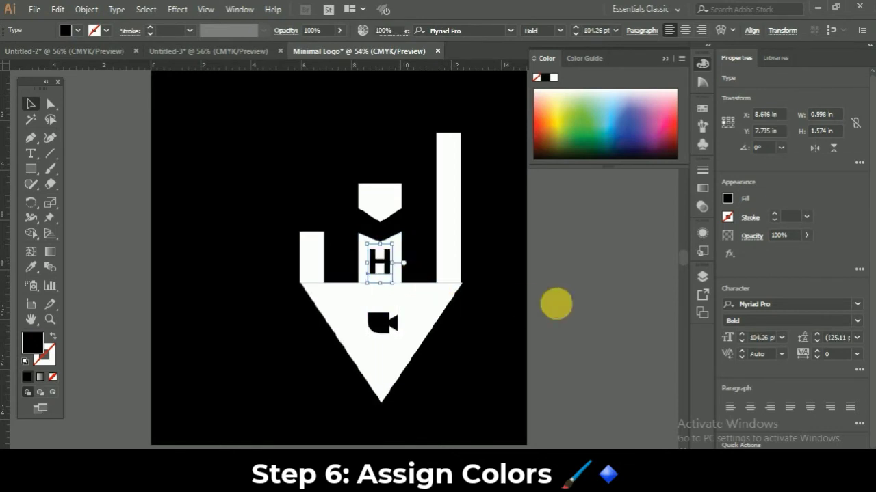
{"action": "left_click", "coordinate": [554, 304]}
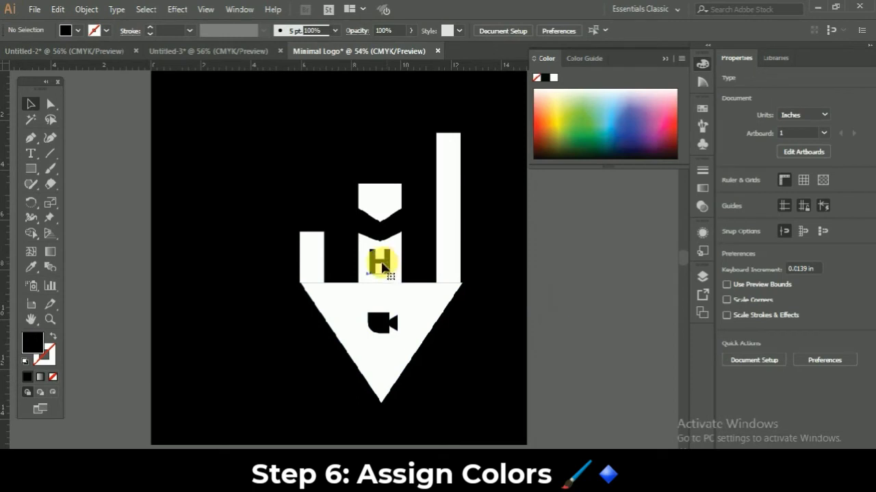
Step: Try to center the letter H horizontally against the lower piece of the middle bar, using the H as the key object
{"action": "left_click_drag", "start_coordinate": [383, 267], "coordinate": [346, 260]}
{"action": "left_click", "coordinate": [479, 281]}
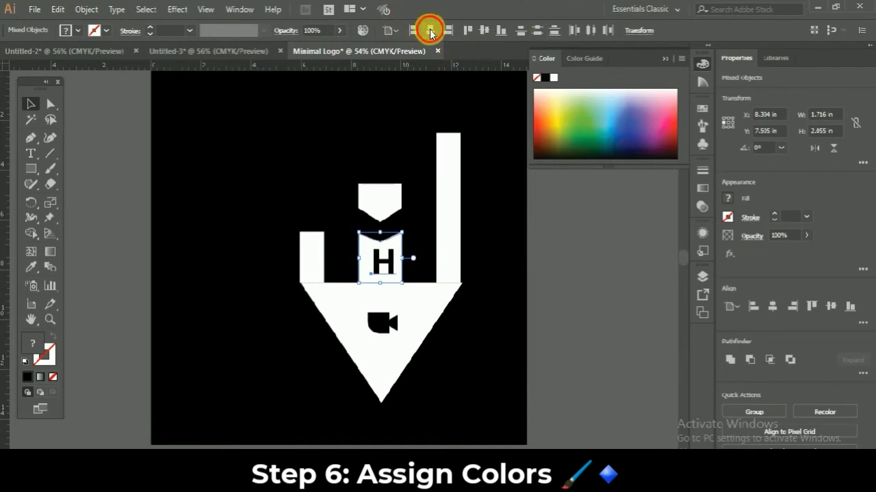
{"action": "left_click", "coordinate": [430, 30]}
{"action": "key", "text": "ctrl+z"}
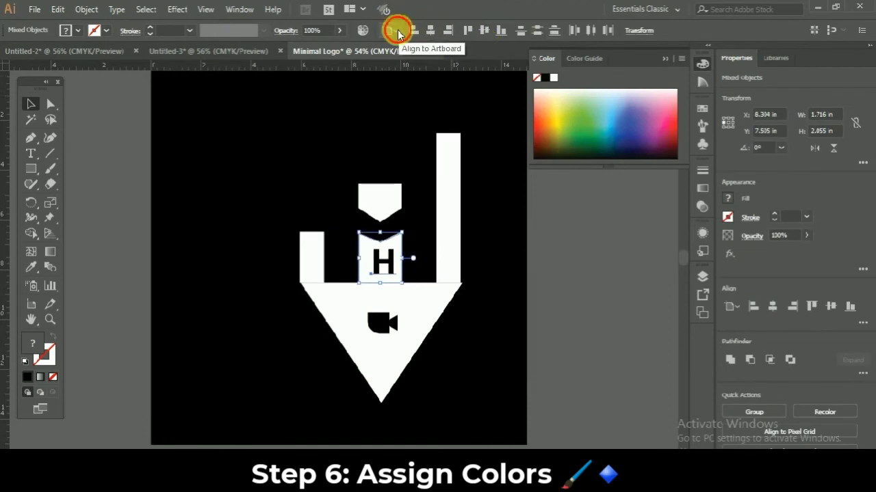
{"action": "left_click", "coordinate": [392, 31]}
{"action": "left_click", "coordinate": [418, 59]}
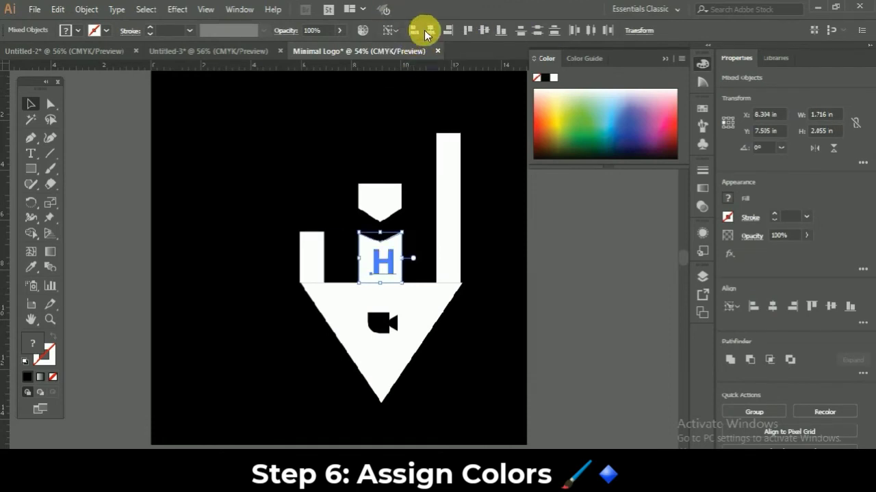
{"action": "left_click", "coordinate": [427, 31]}
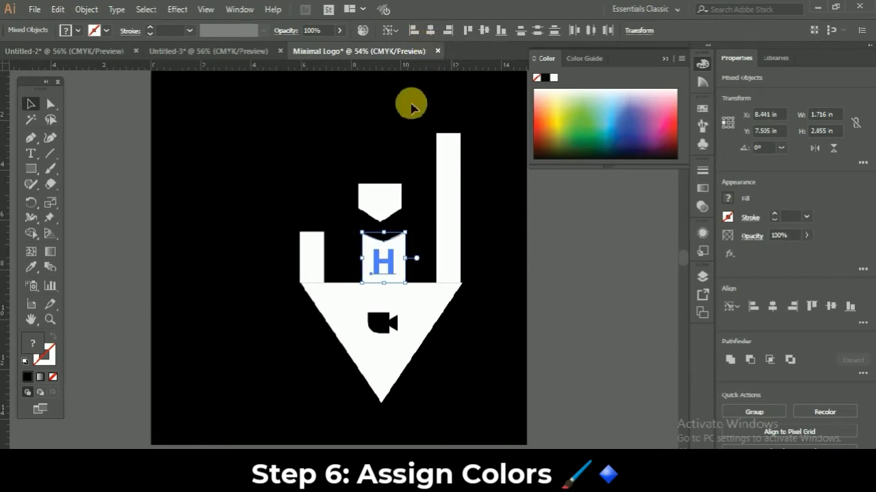
{"action": "left_click", "coordinate": [376, 244]}
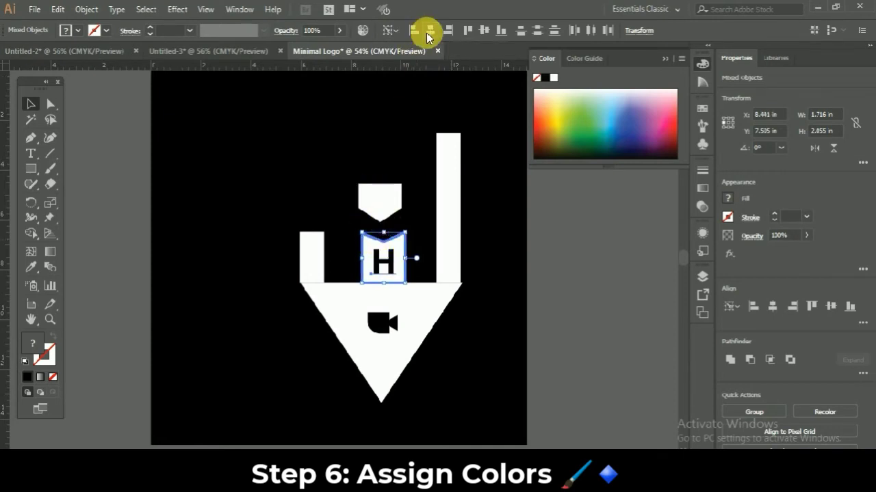
{"action": "key", "text": "ctrl+z"}
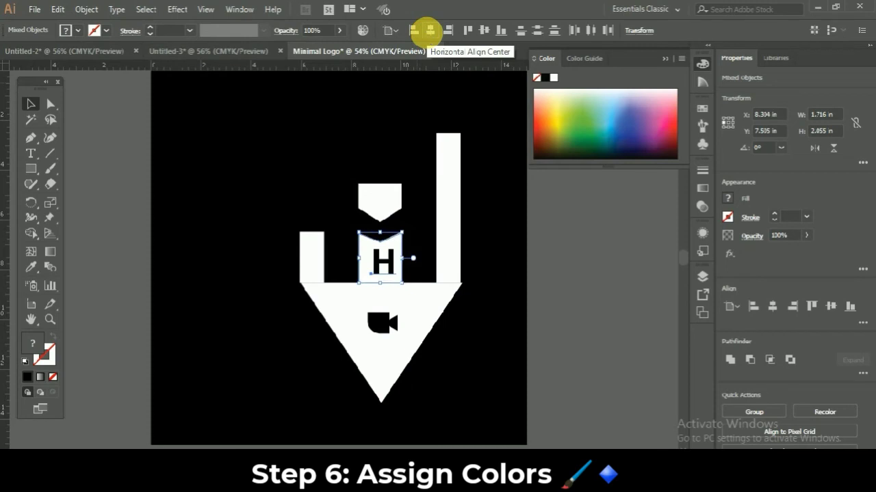
{"action": "key", "text": "ctrl+z"}
Step: Center the letter H horizontally on the lower piece of the middle bar, with that piece as the alignment key object
{"action": "left_click_drag", "start_coordinate": [345, 252], "coordinate": [413, 267]}
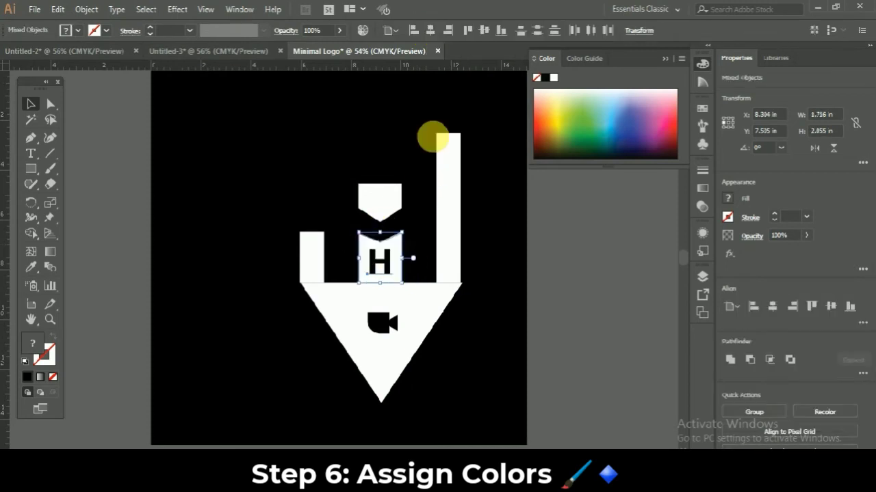
{"action": "left_click", "coordinate": [390, 33]}
{"action": "left_click", "coordinate": [428, 72]}
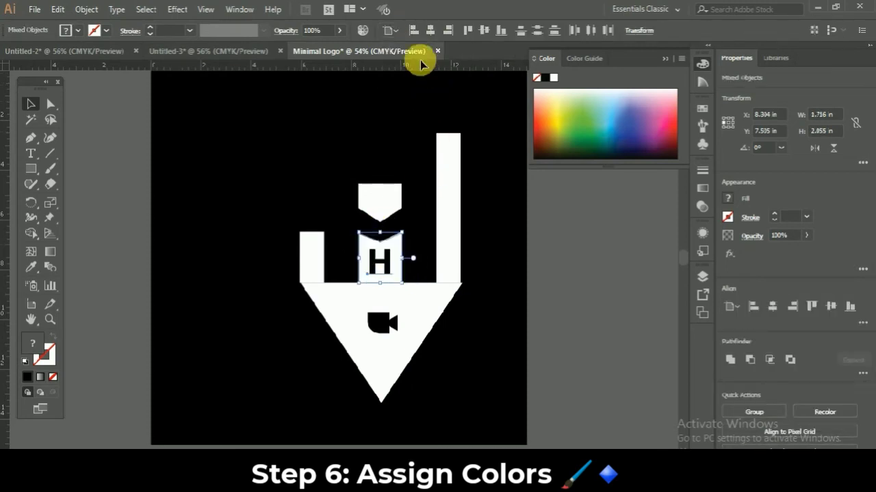
{"action": "left_click", "coordinate": [394, 32]}
{"action": "left_click", "coordinate": [420, 59]}
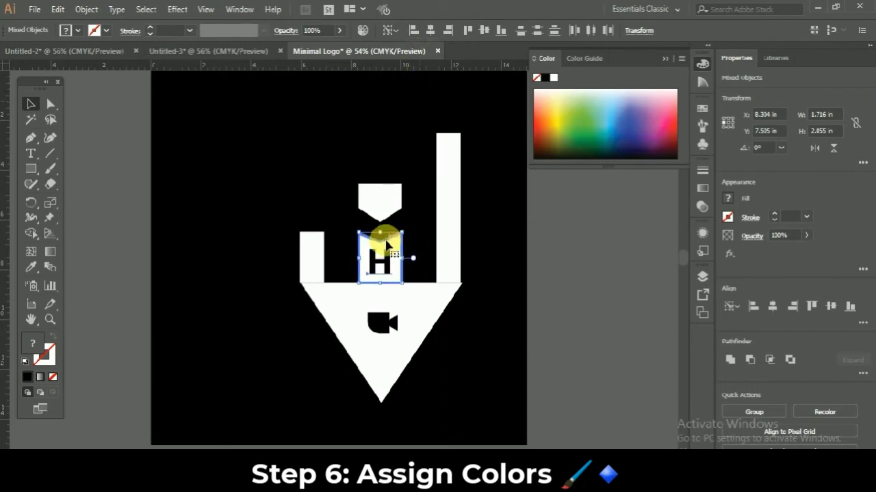
{"action": "left_click", "coordinate": [543, 284]}
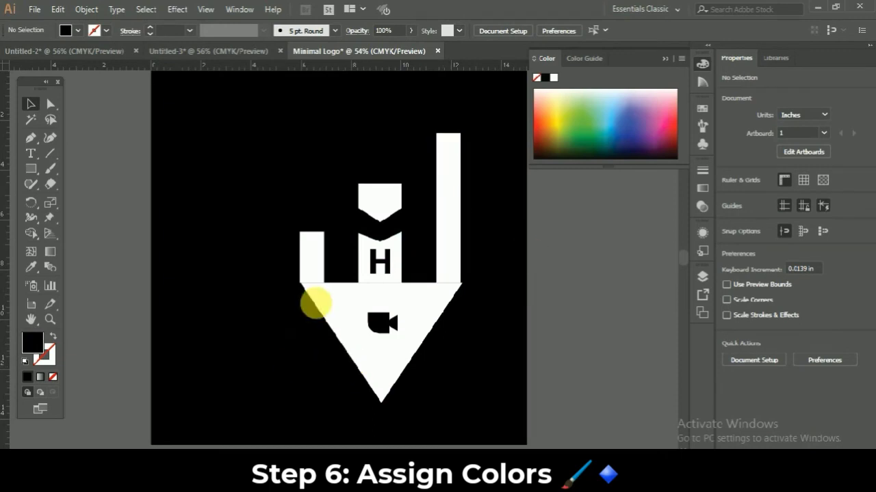
Step: Average the triangle's upper-left corner point with the lower-left corner point of the shortest bar so they coincide
{"action": "left_click", "coordinate": [319, 289]}
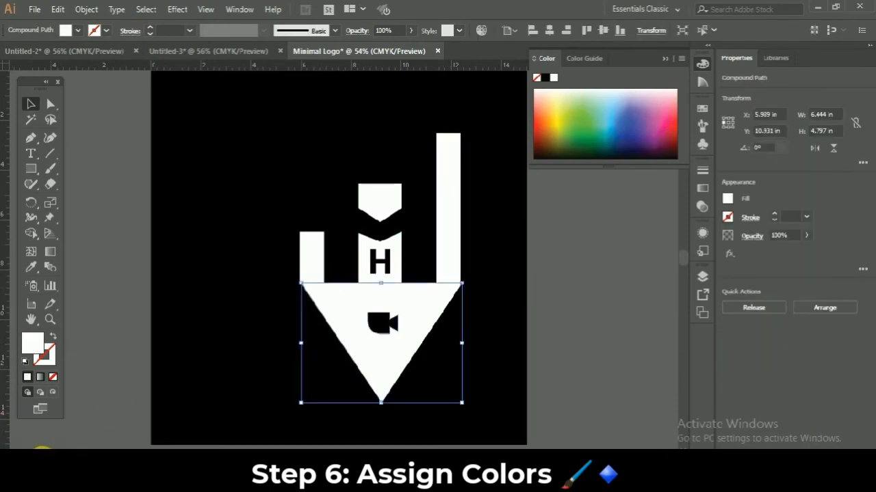
{"action": "left_click", "coordinate": [43, 452]}
{"action": "left_click", "coordinate": [77, 242]}
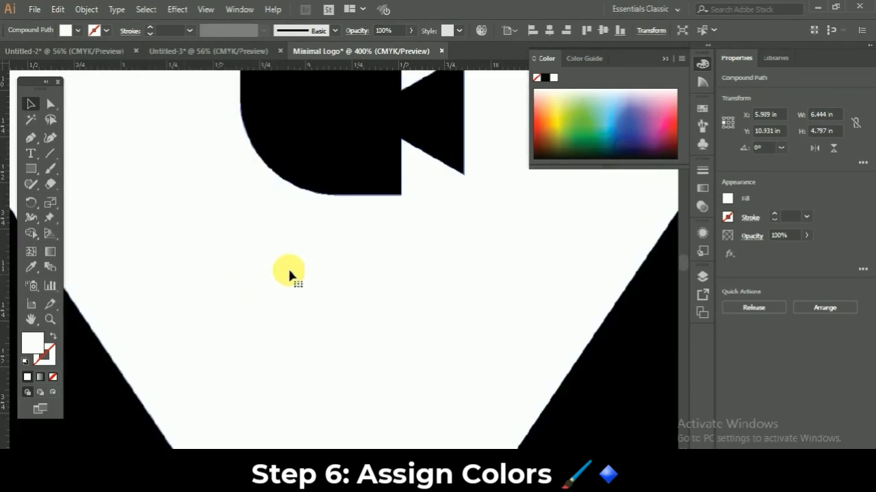
{"action": "left_click", "coordinate": [664, 59]}
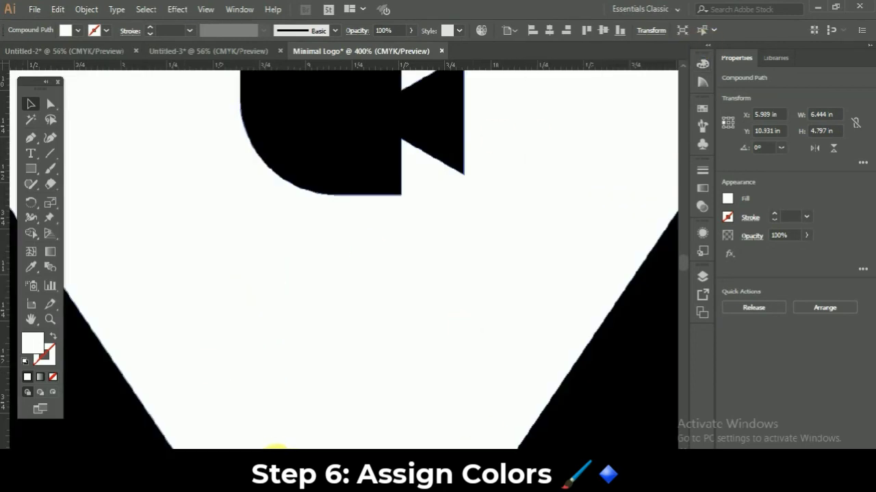
{"action": "scroll", "coordinate": [277, 451], "scroll_direction": "left", "scroll_amount": 5}
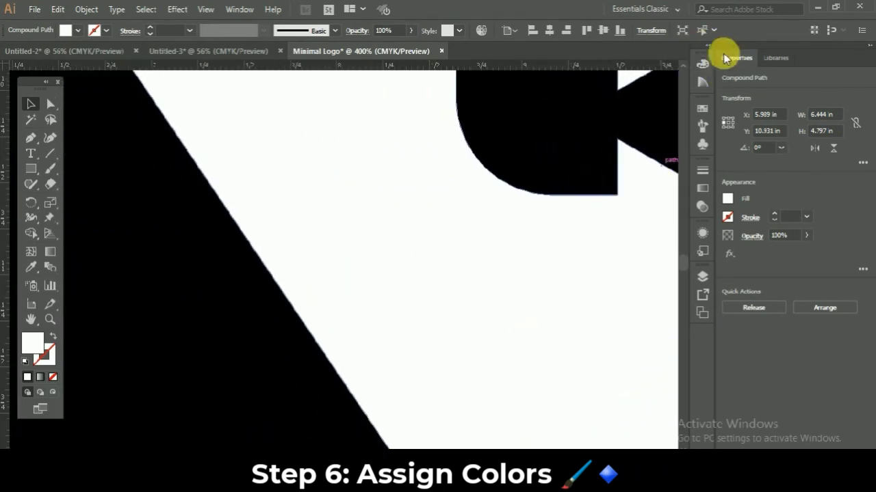
{"action": "scroll", "coordinate": [680, 72], "scroll_direction": "up", "scroll_amount": 10}
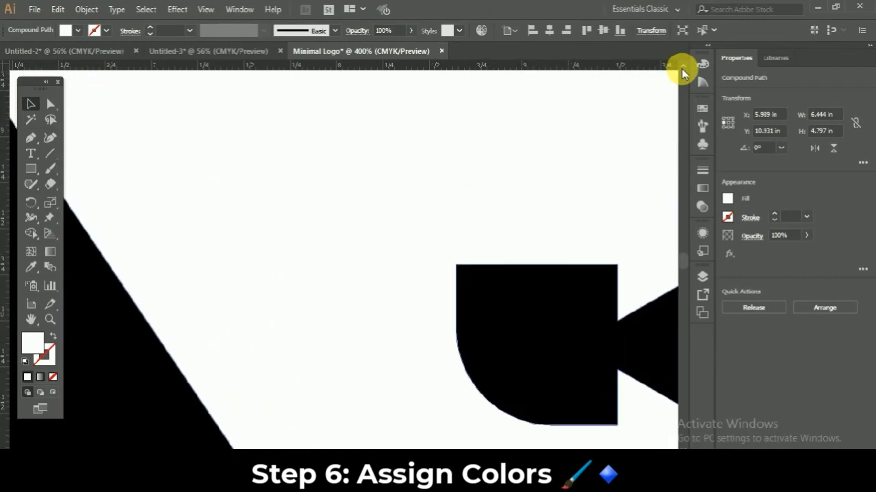
{"action": "scroll", "coordinate": [682, 72], "scroll_direction": "up", "scroll_amount": 1}
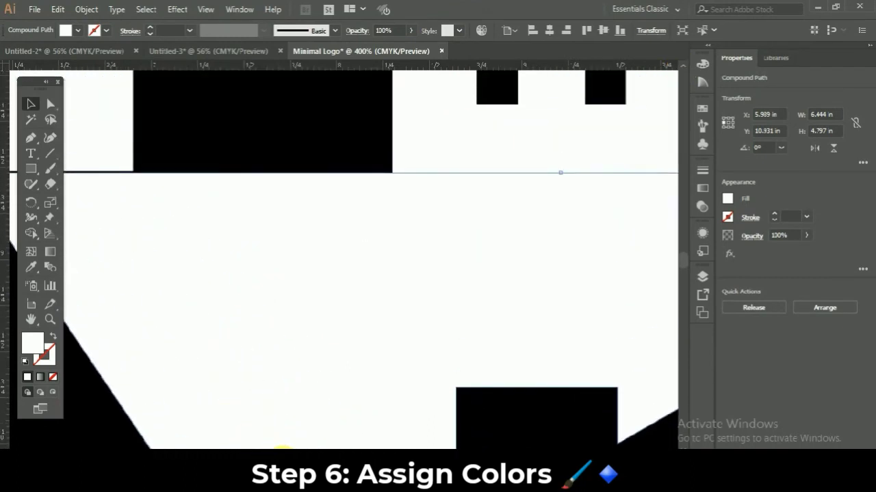
{"action": "scroll", "coordinate": [281, 448], "scroll_direction": "left", "scroll_amount": 5}
{"action": "left_click", "coordinate": [232, 147]}
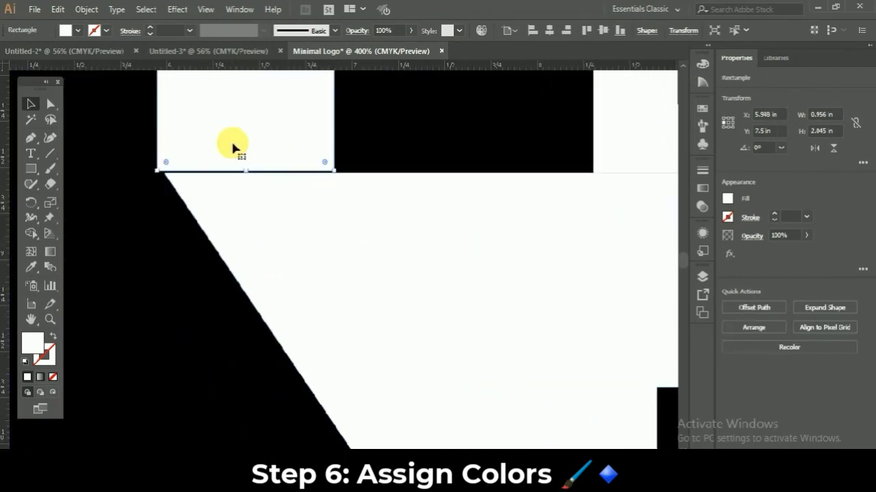
{"action": "left_click", "coordinate": [205, 180]}
{"action": "key", "text": "a"}
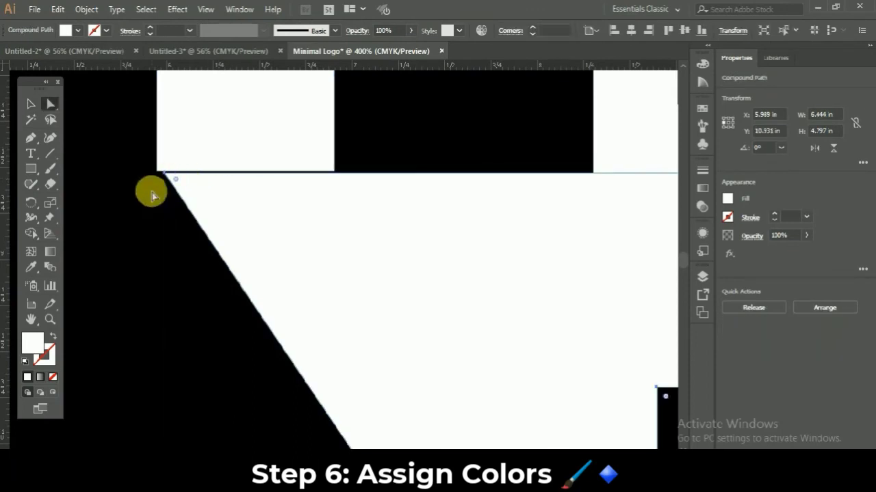
{"action": "mouse_move", "coordinate": [165, 179]}
{"action": "left_mouse_down"}
{"action": "mouse_move", "coordinate": [157, 172]}
{"action": "mouse_move", "coordinate": [167, 185]}
{"action": "left_mouse_up"}
{"action": "left_click", "coordinate": [164, 171]}
{"action": "right_click", "coordinate": [161, 173]}
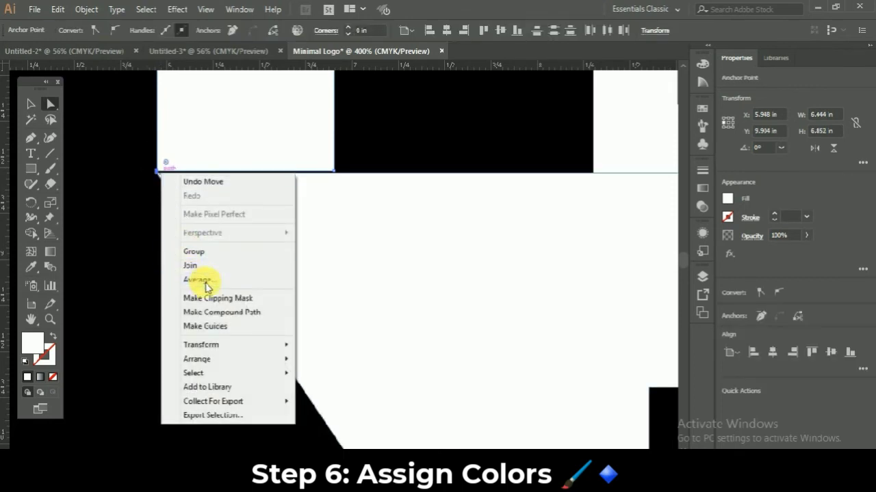
{"action": "left_click", "coordinate": [205, 282]}
{"action": "left_click", "coordinate": [405, 283]}
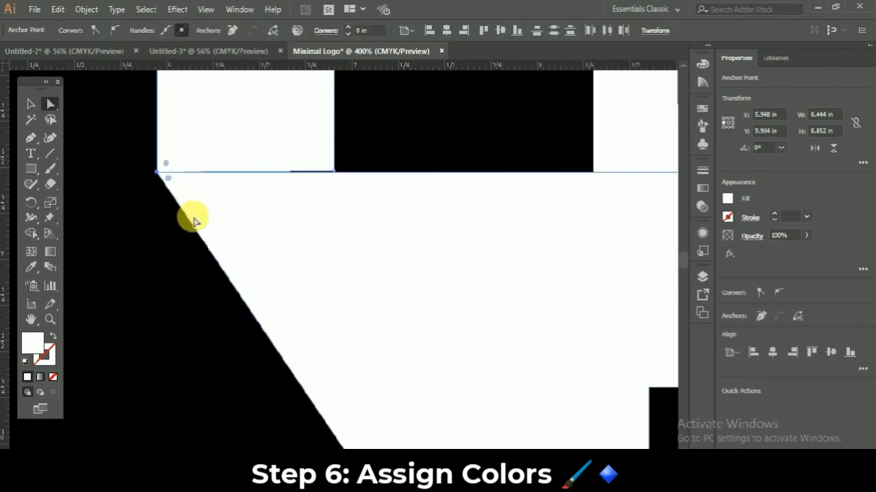
Step: Extend the shortest bar's bottom edge slightly downward to close the gap above the triangle
{"action": "left_click", "coordinate": [244, 145]}
{"action": "key", "text": "v"}
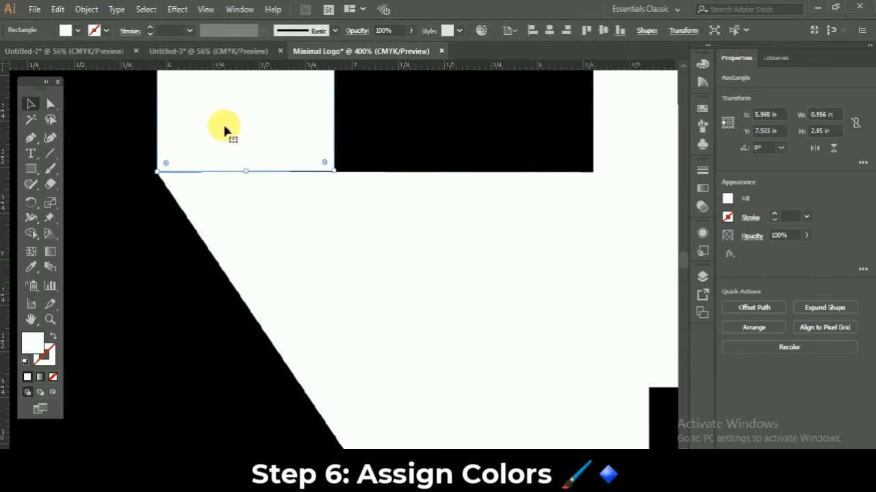
{"action": "left_click_drag", "start_coordinate": [248, 173], "coordinate": [247, 173]}
{"action": "left_click", "coordinate": [152, 230]}
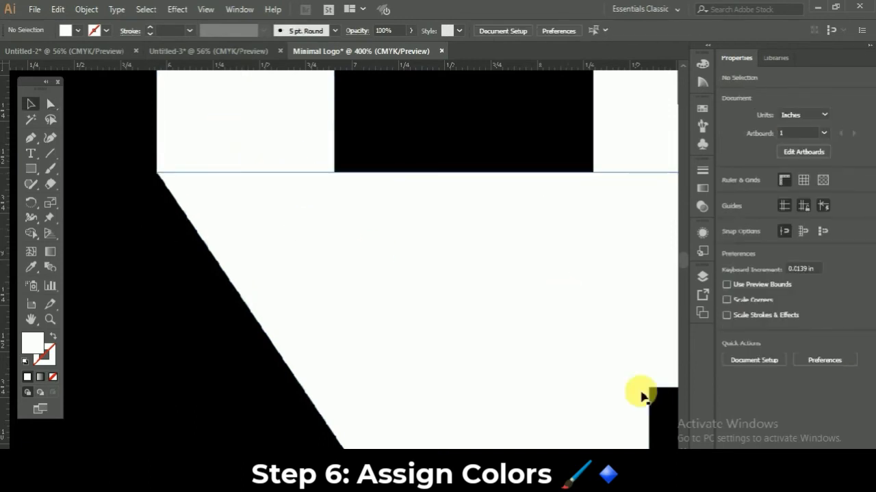
Step: Extend the tallest bar's bottom edge down into the triangle to close the gap between them
{"action": "scroll", "coordinate": [369, 260], "scroll_direction": "right", "scroll_amount": 10}
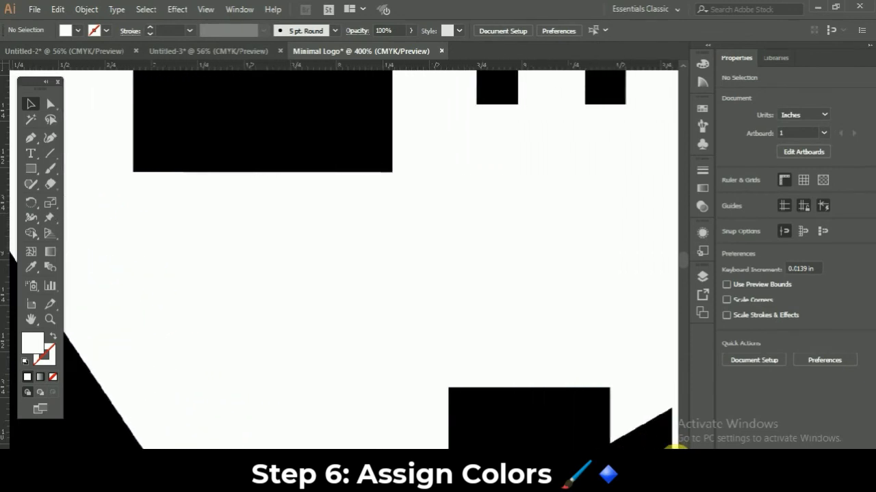
{"action": "scroll", "coordinate": [370, 260], "scroll_direction": "right", "scroll_amount": 10}
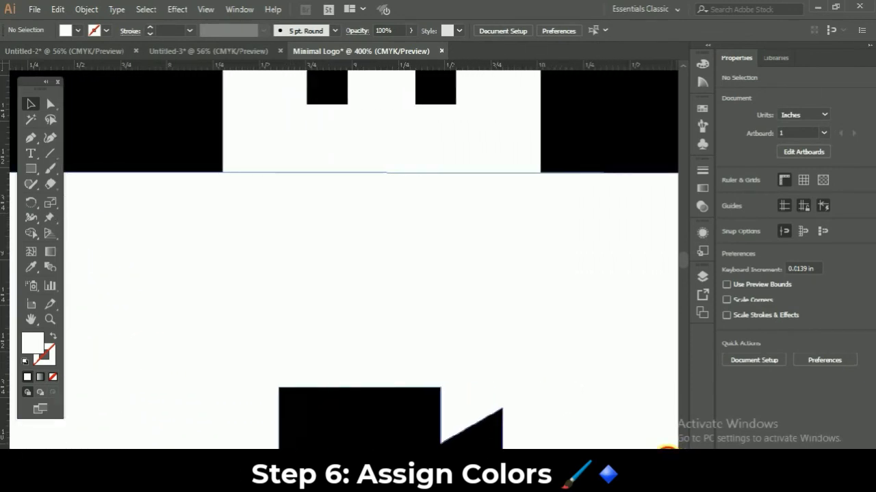
{"action": "scroll", "coordinate": [370, 260], "scroll_direction": "right", "scroll_amount": 10}
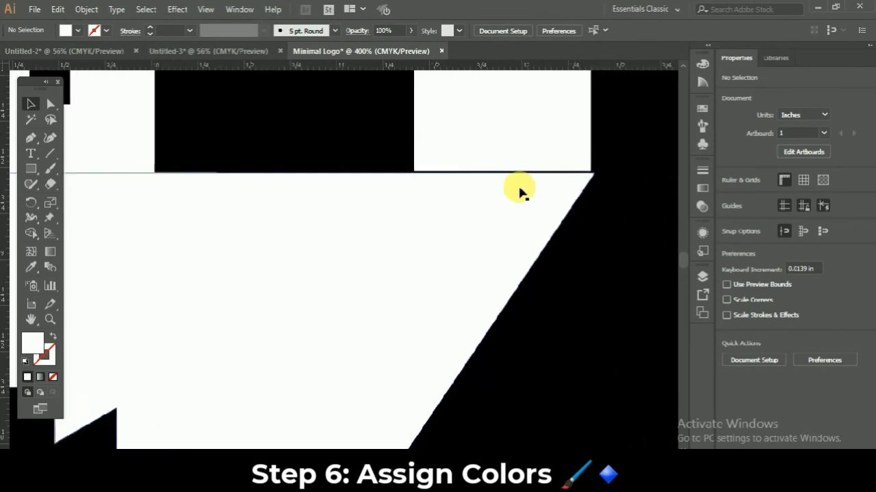
{"action": "left_click", "coordinate": [514, 154]}
{"action": "left_click_drag", "start_coordinate": [508, 172], "coordinate": [511, 181]}
{"action": "left_click", "coordinate": [597, 183]}
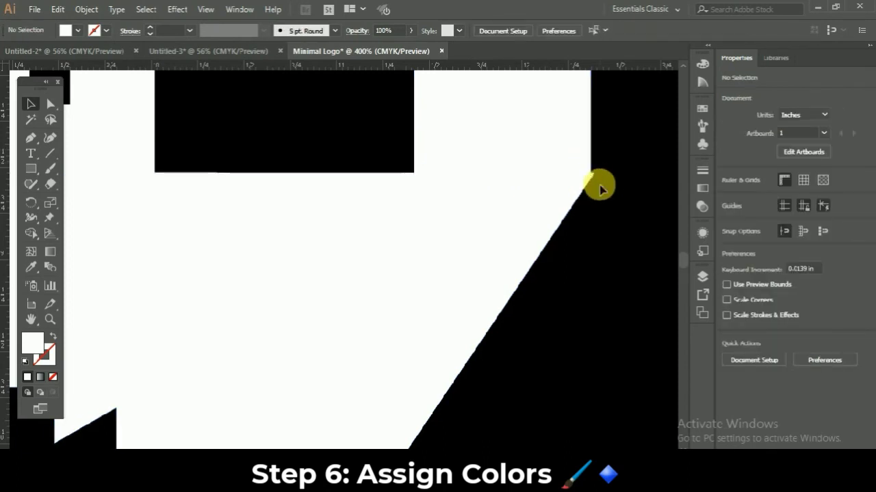
Step: Average the triangle's upper-right corner point with the tallest bar's lower-right corner point on both axes
{"action": "key", "text": "a"}
{"action": "left_click", "coordinate": [592, 176]}
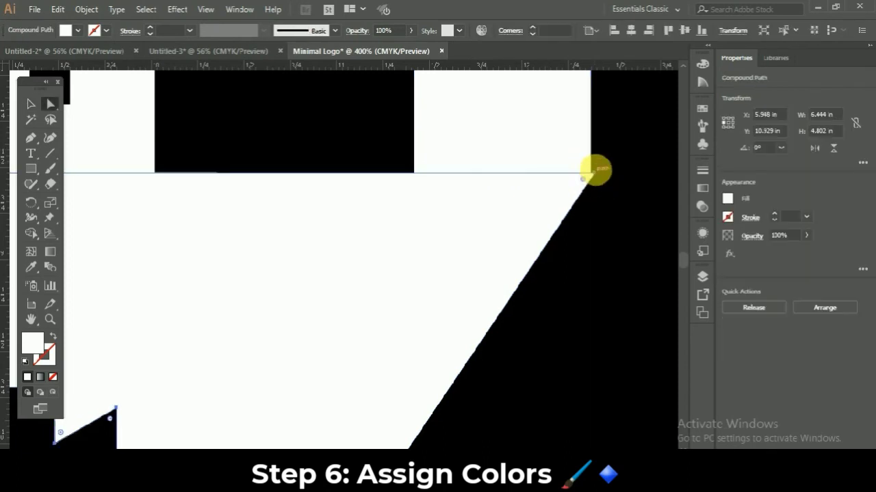
{"action": "mouse_move", "coordinate": [596, 178]}
{"action": "left_mouse_down"}
{"action": "mouse_move", "coordinate": [605, 185]}
{"action": "mouse_move", "coordinate": [581, 169]}
{"action": "left_mouse_up"}
{"action": "left_click", "coordinate": [613, 189]}
{"action": "right_click", "coordinate": [580, 171]}
{"action": "left_click", "coordinate": [588, 275]}
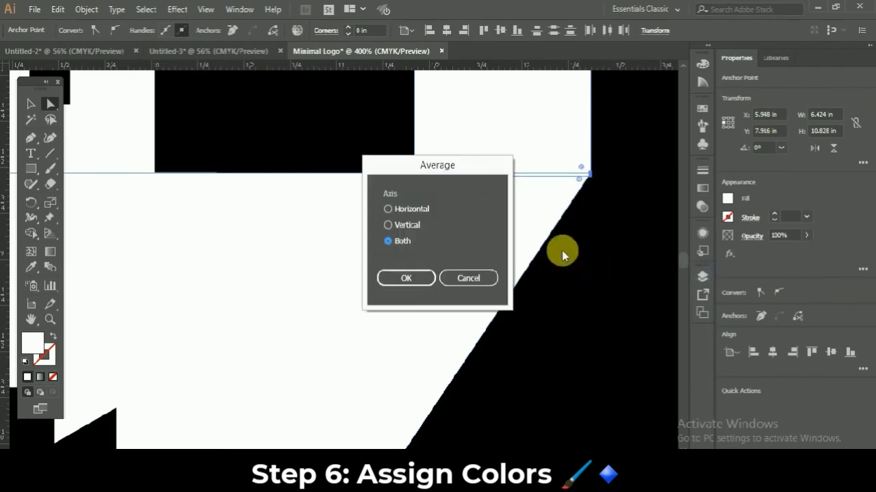
{"action": "left_click", "coordinate": [402, 279]}
{"action": "left_click", "coordinate": [588, 334]}
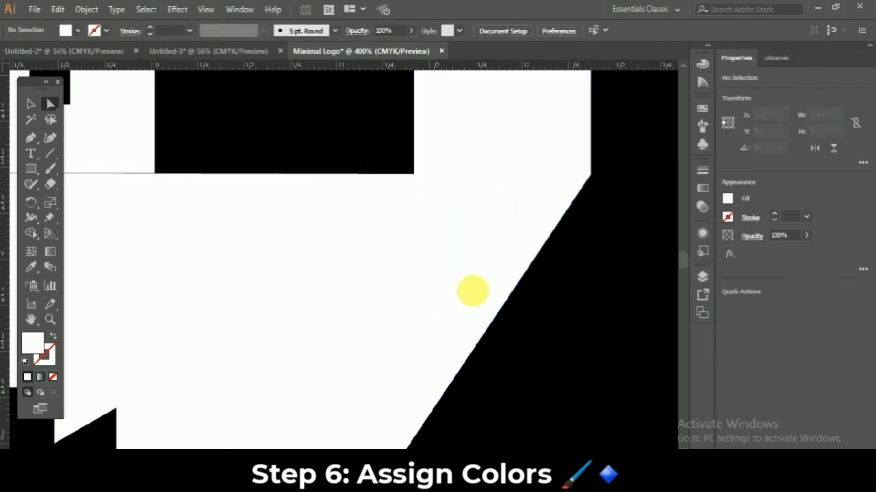
Step: Move the whole logo up and left to about X 4.13 in, Y 7.04 in, and place the separate tip piece back on the triangle's point
{"action": "left_click", "coordinate": [44, 455]}
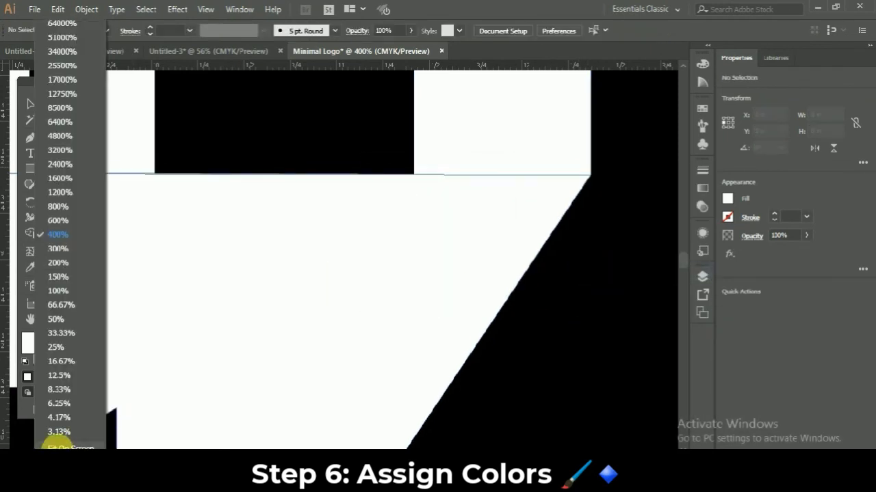
{"action": "left_click", "coordinate": [55, 447]}
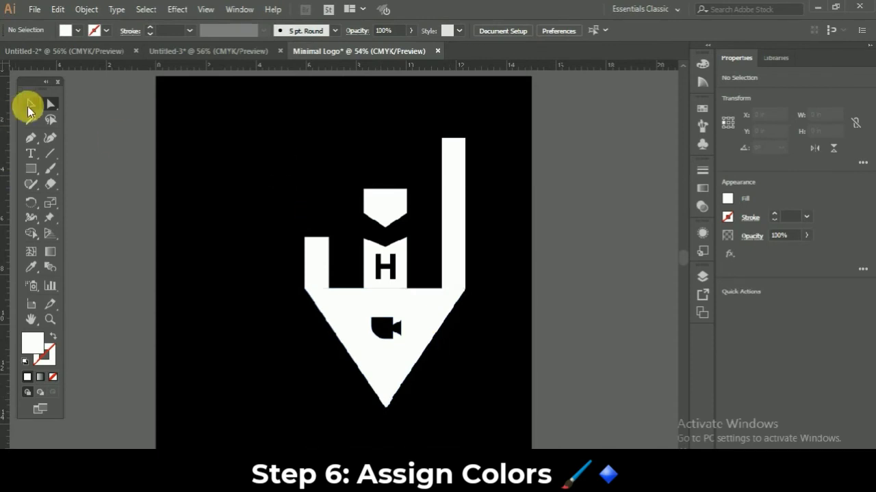
{"action": "left_click", "coordinate": [29, 106]}
{"action": "left_click_drag", "start_coordinate": [250, 117], "coordinate": [483, 347]}
{"action": "mouse_move", "coordinate": [445, 312]}
{"action": "left_mouse_down"}
{"action": "mouse_move", "coordinate": [381, 294]}
{"action": "mouse_move", "coordinate": [401, 304]}
{"action": "left_mouse_up"}
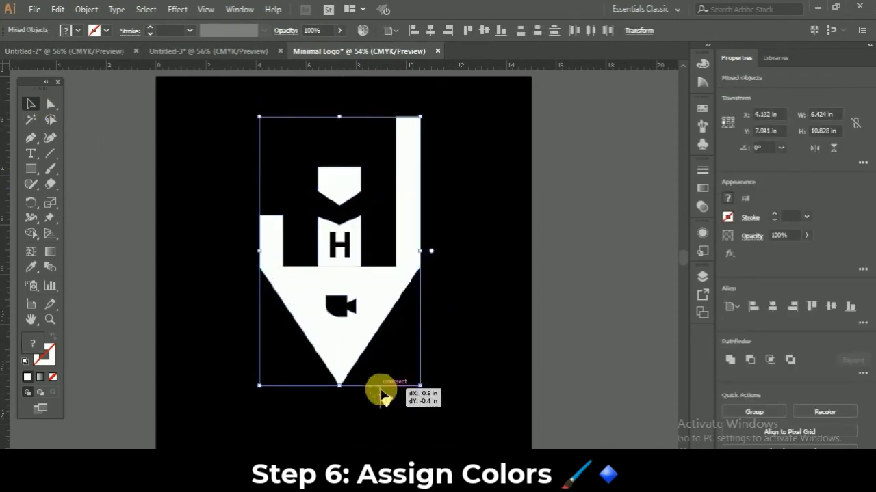
{"action": "left_click_drag", "start_coordinate": [384, 398], "coordinate": [342, 377]}
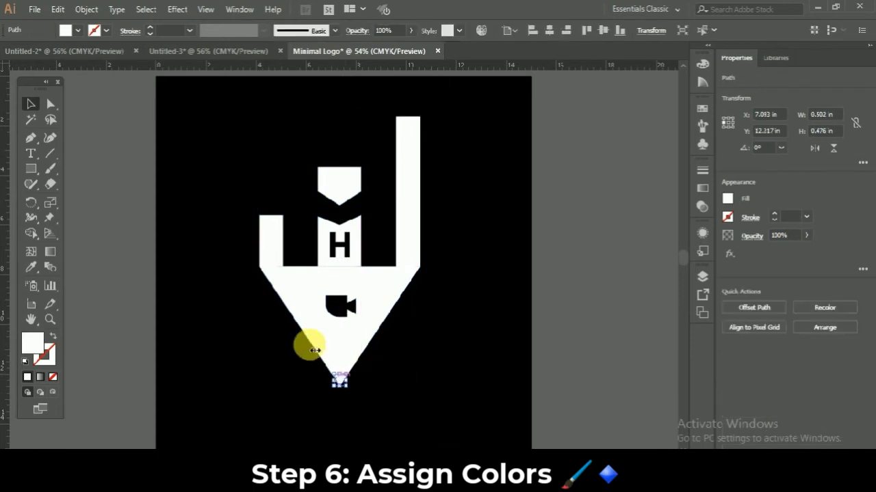
Step: Fill the small tip piece at the pencil's point with black
{"action": "left_click", "coordinate": [65, 31]}
{"action": "left_click", "coordinate": [34, 52]}
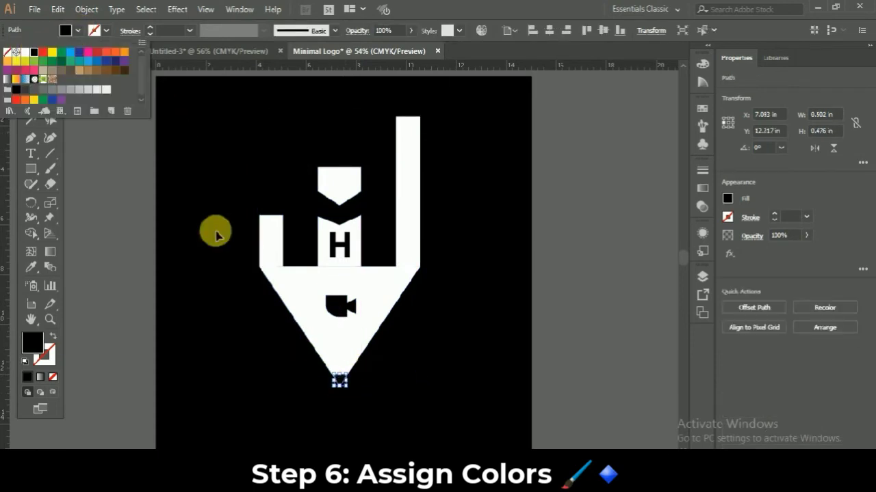
{"action": "left_click", "coordinate": [211, 273]}
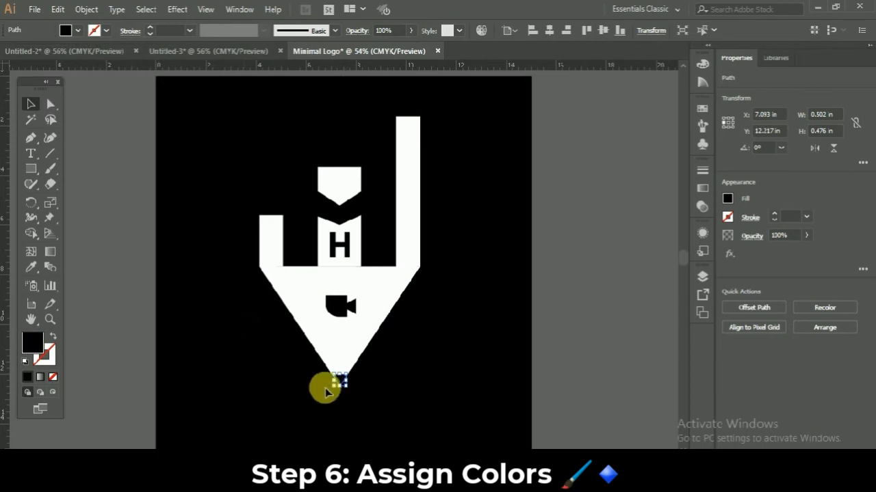
Step: Trim the black tip piece off the triangle's point with Shape Builder, and scale the whole logo down to about 2.78 by 4.52 in
{"action": "left_click_drag", "start_coordinate": [358, 414], "coordinate": [319, 359]}
{"action": "left_click", "coordinate": [30, 235]}
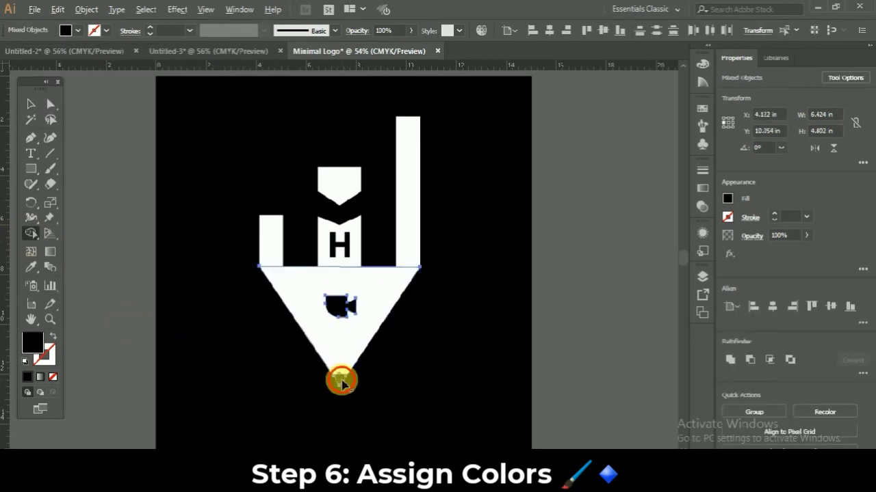
{"action": "left_click", "coordinate": [342, 381]}
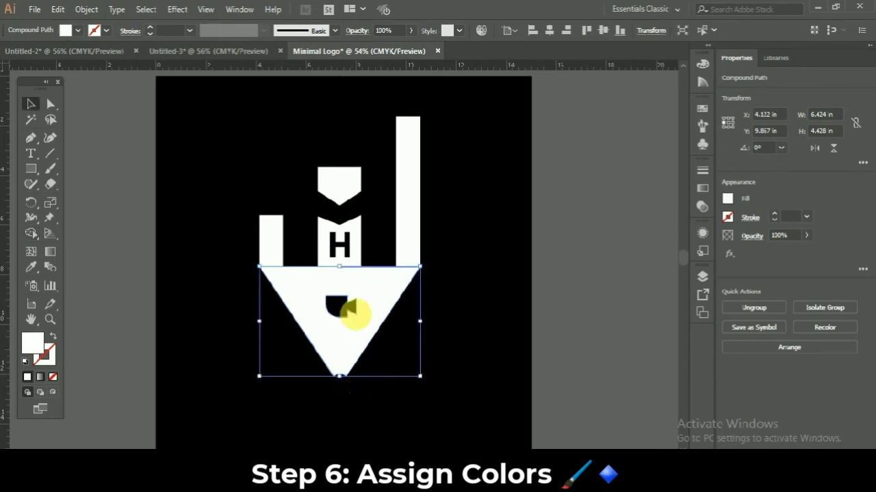
{"action": "mouse_move", "coordinate": [227, 134]}
{"action": "left_mouse_down"}
{"action": "mouse_move", "coordinate": [442, 317]}
{"action": "mouse_move", "coordinate": [444, 374]}
{"action": "mouse_move", "coordinate": [432, 381]}
{"action": "mouse_move", "coordinate": [372, 340]}
{"action": "mouse_move", "coordinate": [375, 303]}
{"action": "left_mouse_up"}
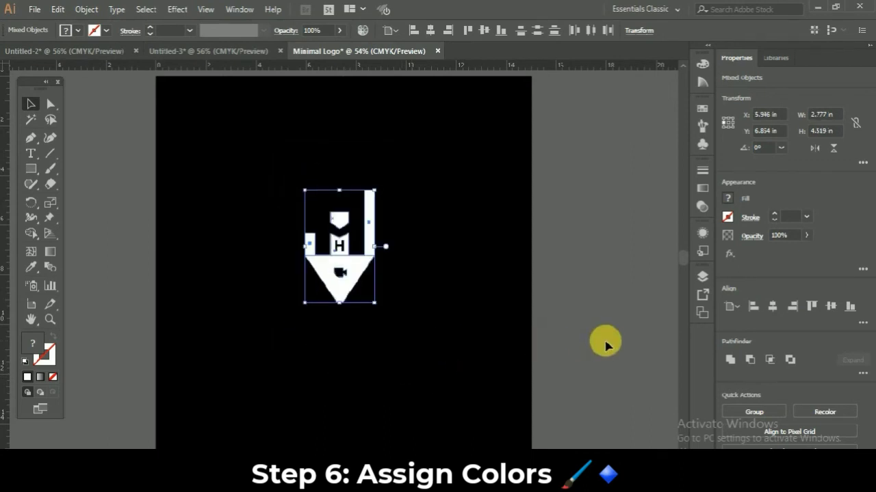
{"action": "left_click", "coordinate": [542, 326]}
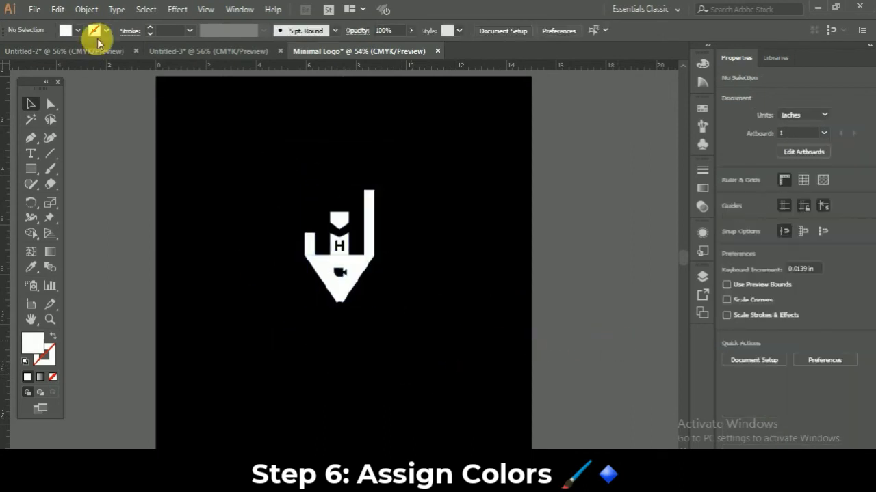
Step: Unlock the background rectangle and try filling it with the blue swatch C=70 M=15 Y=0 K=0
{"action": "left_click", "coordinate": [86, 8]}
{"action": "left_click", "coordinate": [145, 82]}
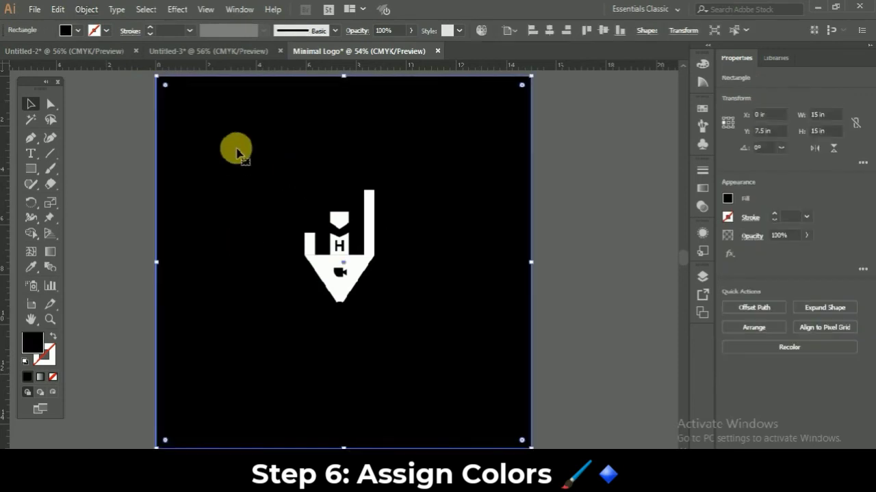
{"action": "left_click", "coordinate": [77, 30]}
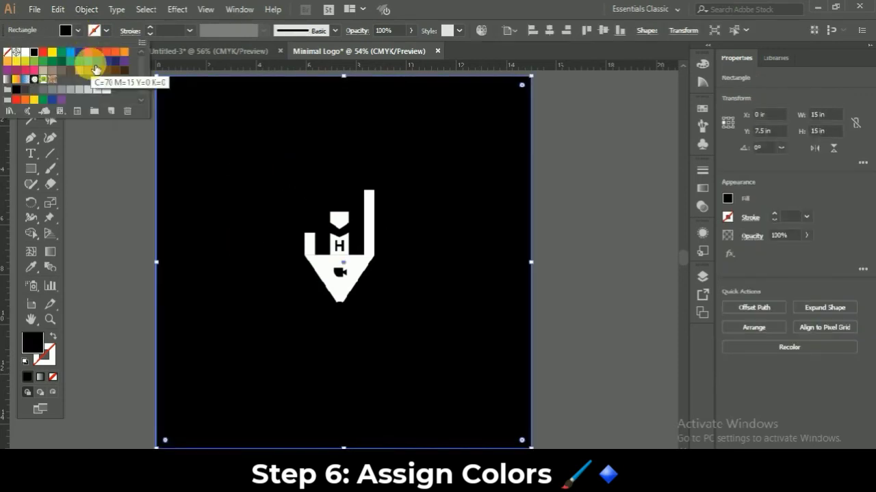
{"action": "left_click", "coordinate": [91, 62]}
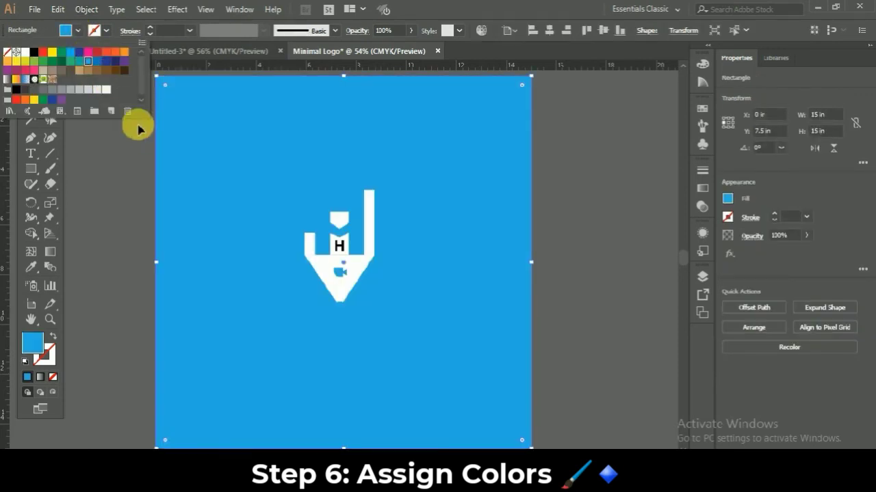
Step: Fill the background rectangle with black again and lock it
{"action": "left_click", "coordinate": [79, 31]}
{"action": "left_click", "coordinate": [34, 53]}
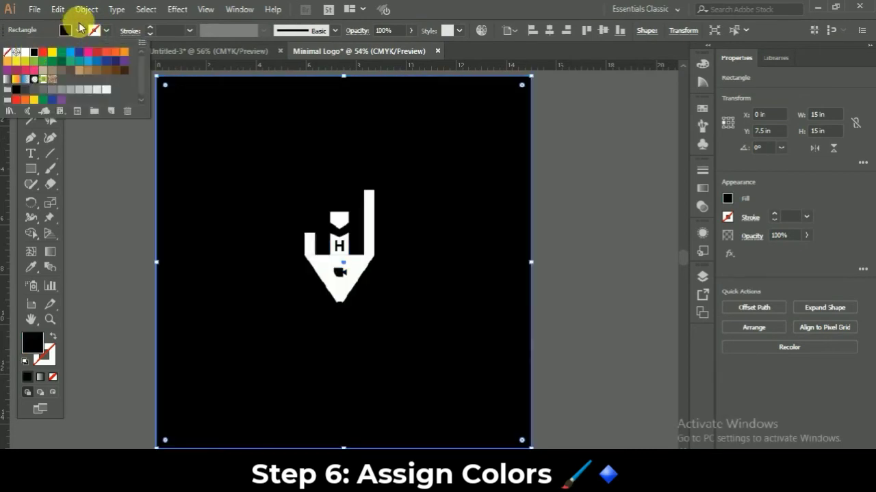
{"action": "left_click", "coordinate": [86, 9]}
{"action": "mouse_move", "coordinate": [163, 70]}
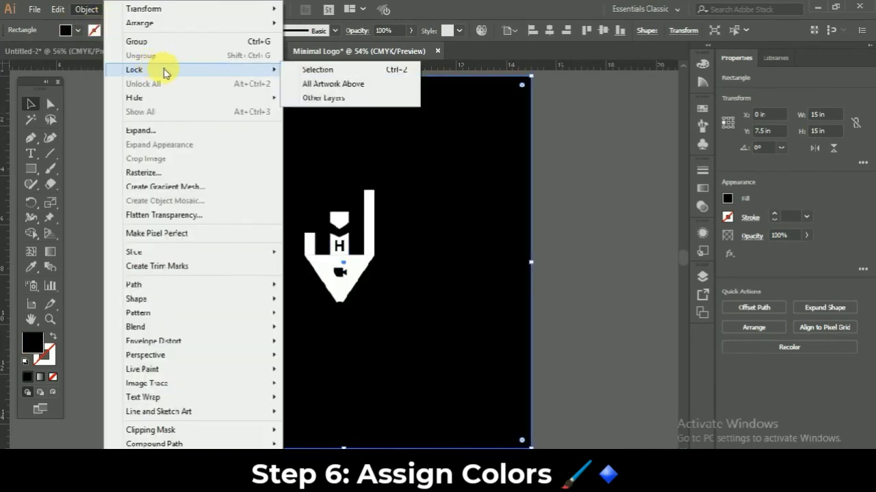
{"action": "left_click", "coordinate": [312, 69]}
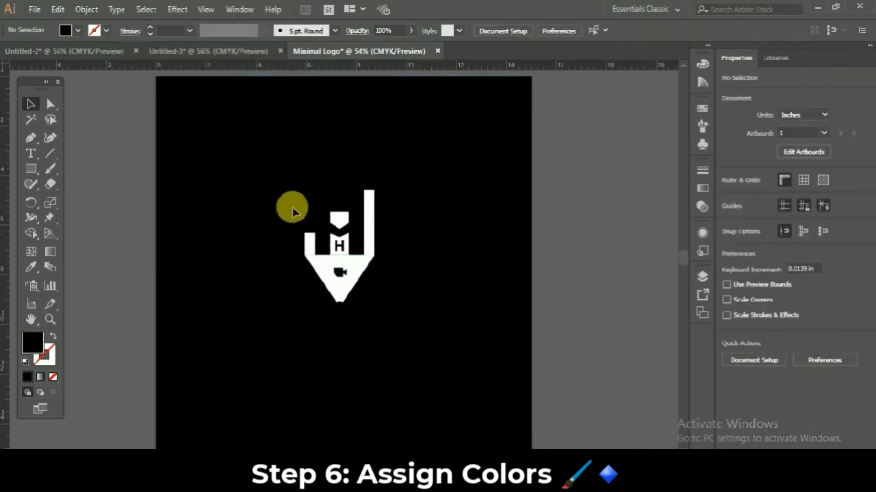
Step: Fill all parts of the logo, including the H, with the blue swatch C=70 M=15 Y=0 K=0
{"action": "left_click_drag", "start_coordinate": [289, 206], "coordinate": [429, 297]}
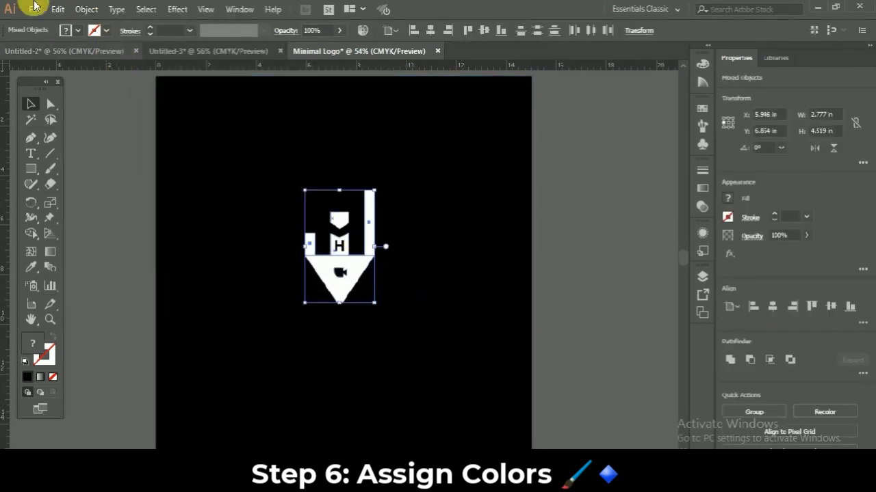
{"action": "left_click", "coordinate": [73, 30]}
{"action": "left_click", "coordinate": [88, 61]}
{"action": "left_click", "coordinate": [82, 184]}
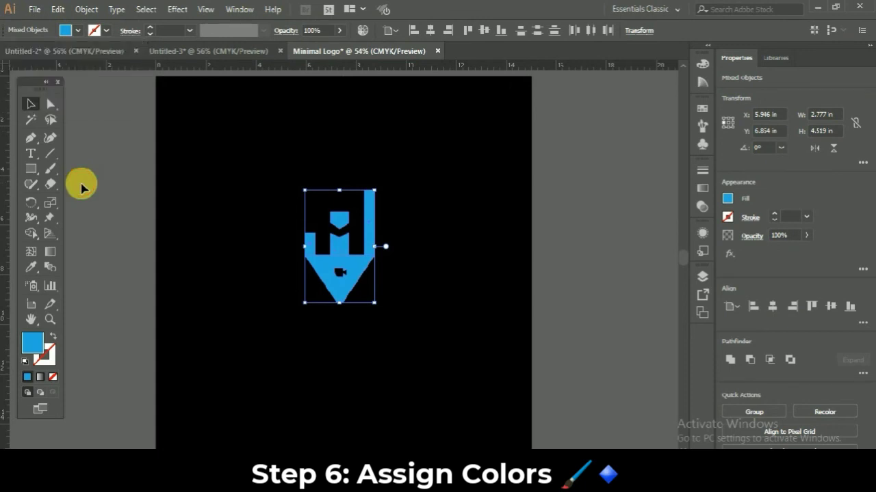
{"action": "left_click", "coordinate": [81, 184]}
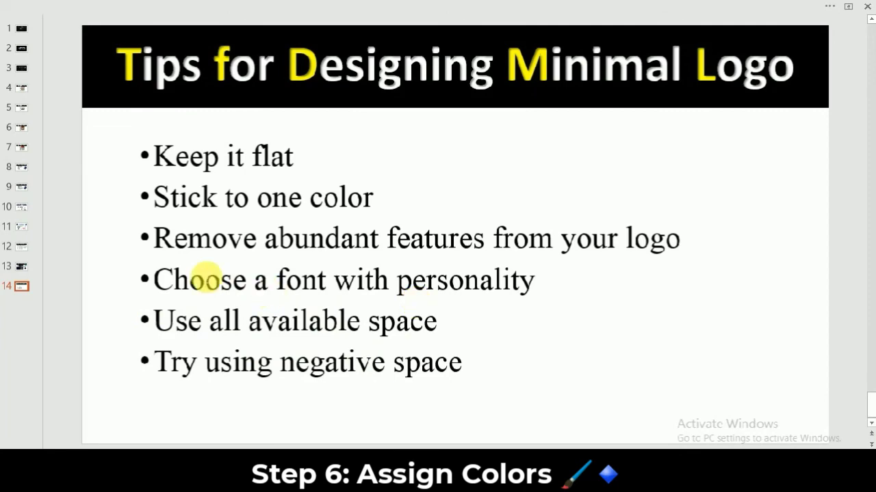
Step: Review the slides on sans serif and serif fonts and the brand words in the Word brief, and return to Illustrator
{"action": "left_click", "coordinate": [22, 227]}
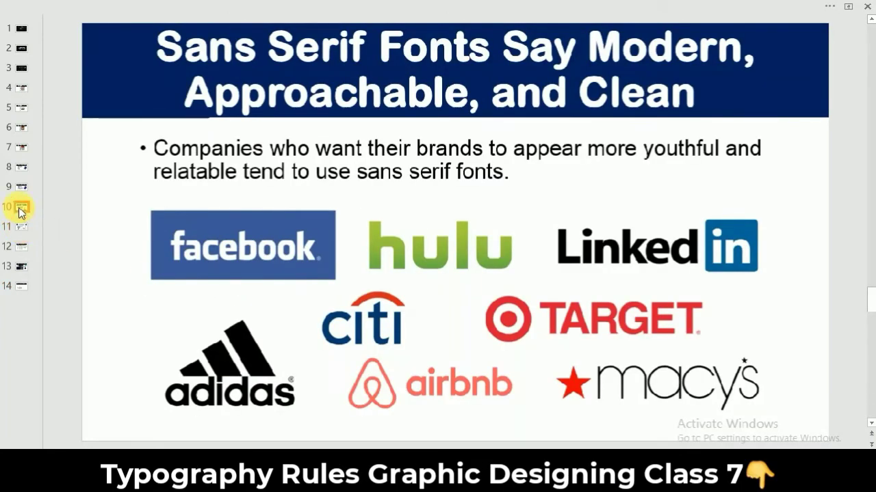
{"action": "left_click", "coordinate": [21, 208]}
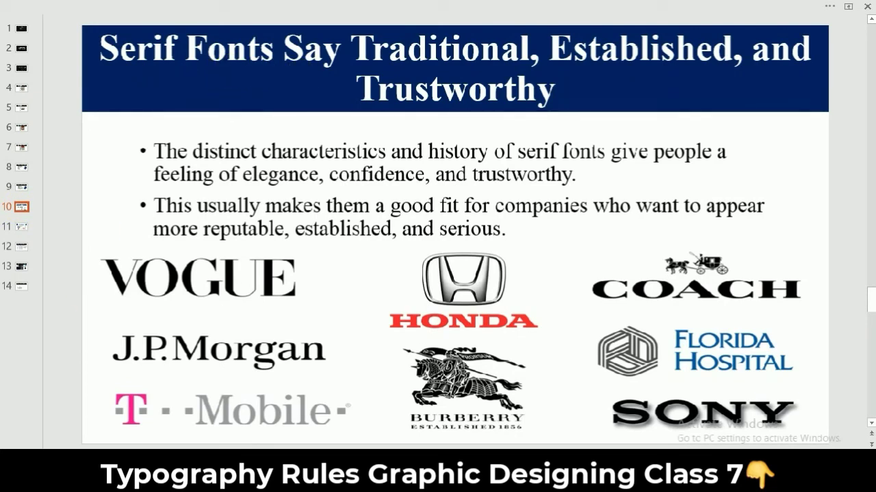
{"action": "key", "text": "alt+Tab"}
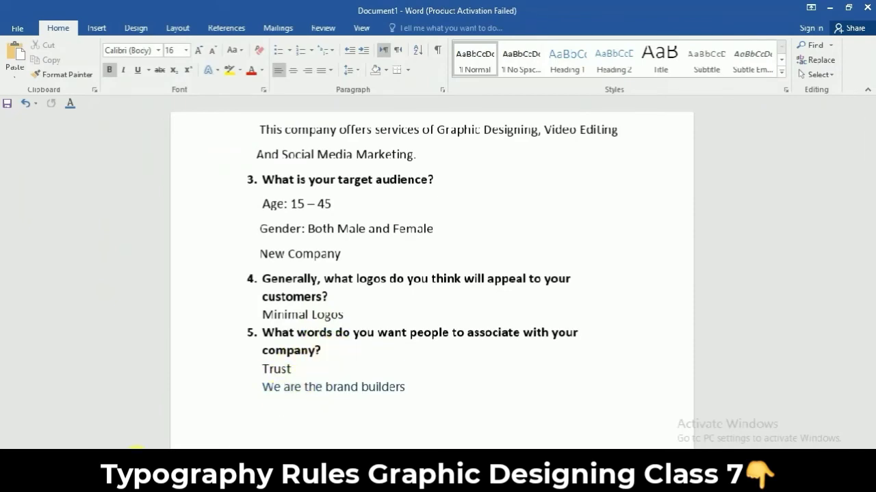
{"action": "key", "text": "alt+Tab"}
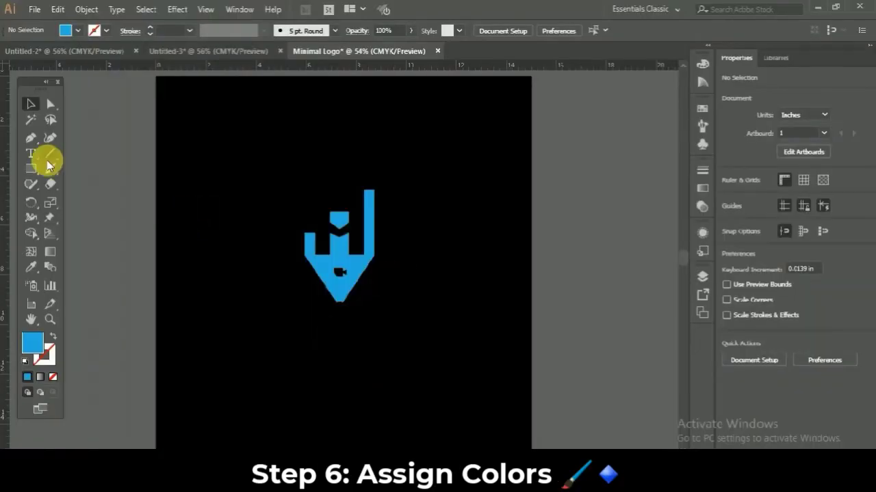
Step: Add the text HM SERVICES below the logo in 60 pt Myriad Pro Bold
{"action": "left_click", "coordinate": [31, 153]}
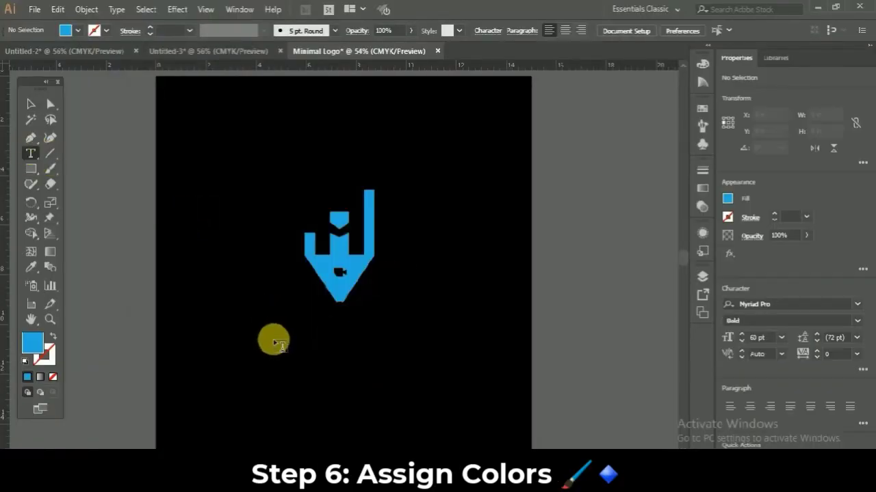
{"action": "left_click", "coordinate": [274, 340]}
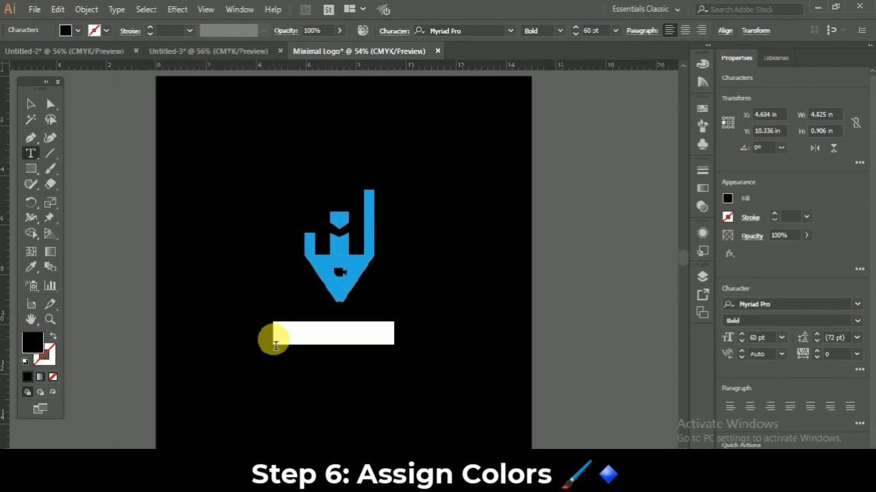
{"action": "type", "text": "JIM"}
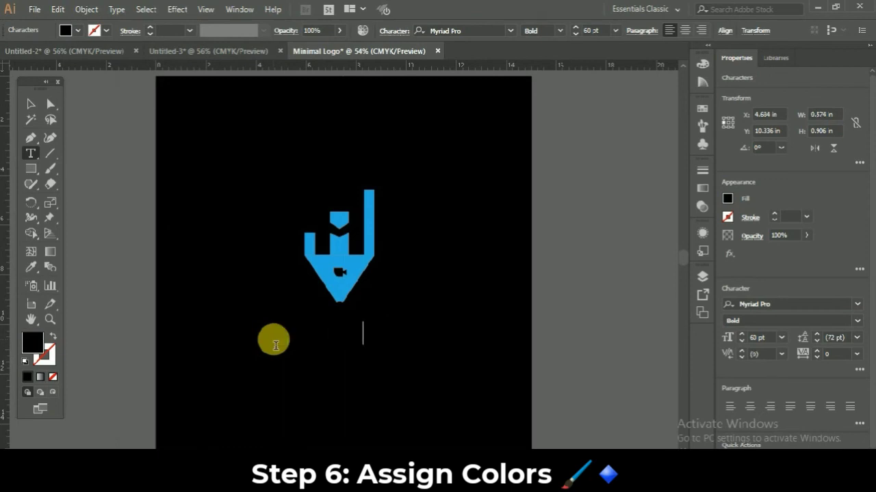
Step: Set the HM SERVICES text in the Ethnocentric font and fill it with bright blue
{"action": "key", "text": "ctrl+a"}
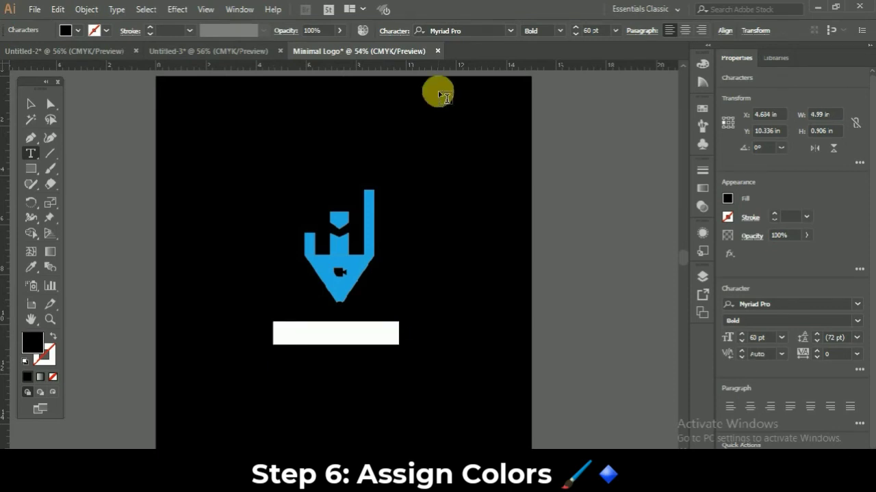
{"action": "left_click", "coordinate": [510, 32]}
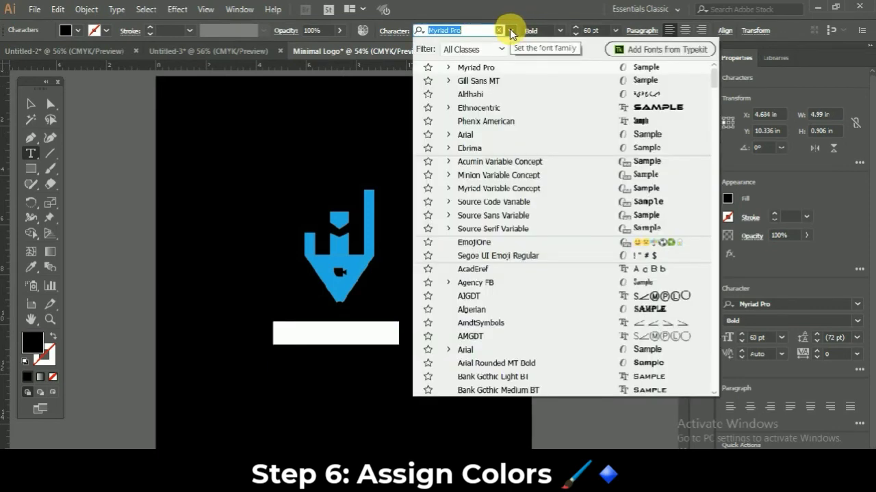
{"action": "left_click", "coordinate": [479, 109]}
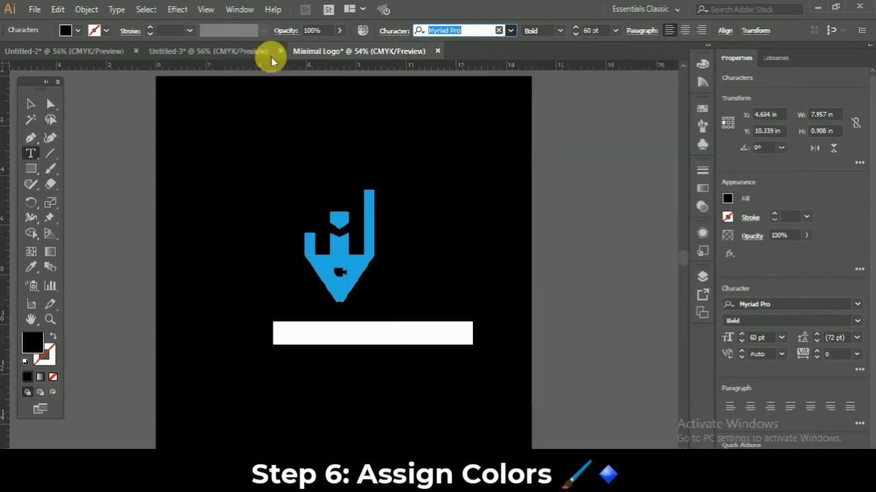
{"action": "left_click", "coordinate": [75, 31]}
{"action": "left_click", "coordinate": [71, 53]}
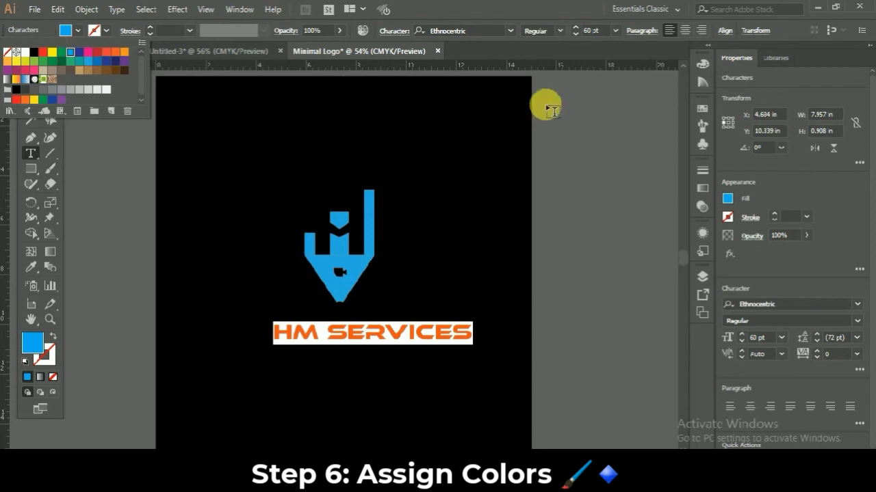
Step: Change the HM SERVICES font to Plantagenet Cherokee and move the text to about X 4.40 in, Y 10.35 in
{"action": "left_click", "coordinate": [516, 32]}
{"action": "left_click", "coordinate": [508, 31]}
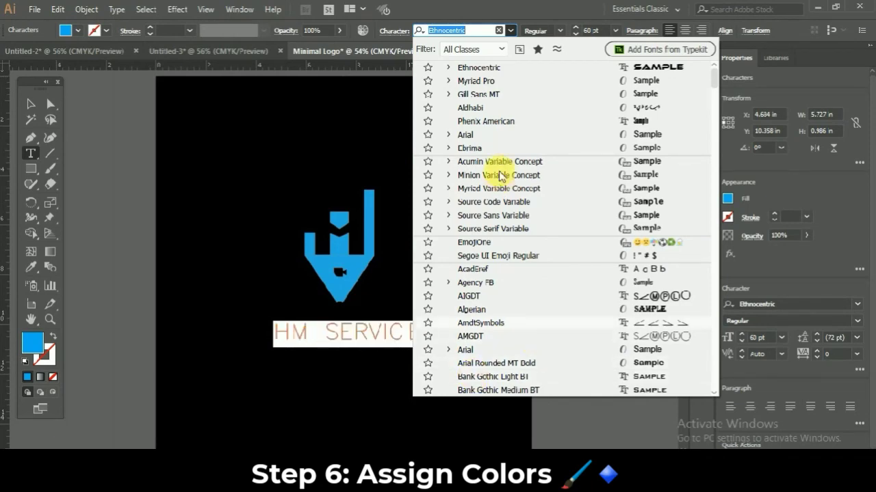
{"action": "type", "text": "HE"}
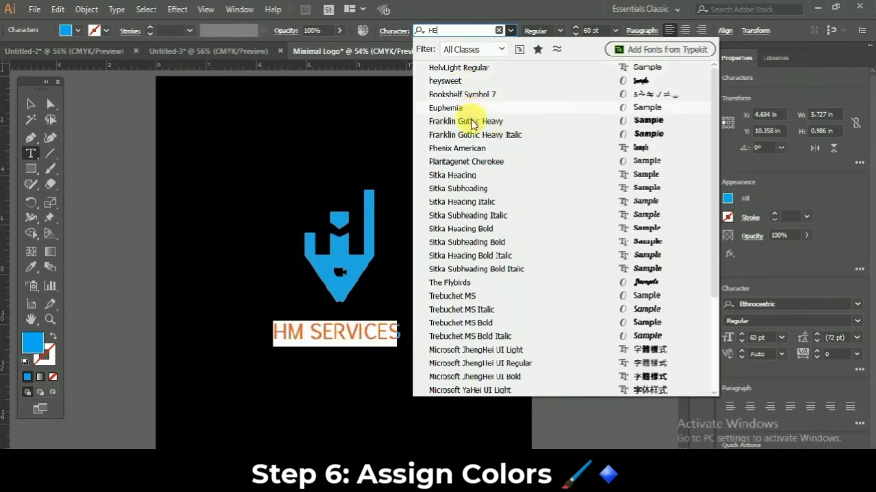
{"action": "left_click", "coordinate": [469, 163]}
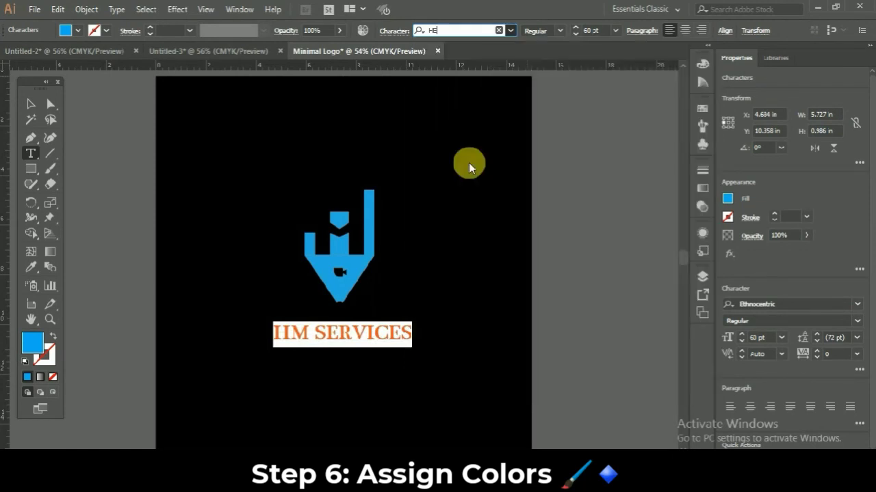
{"action": "left_click", "coordinate": [30, 105]}
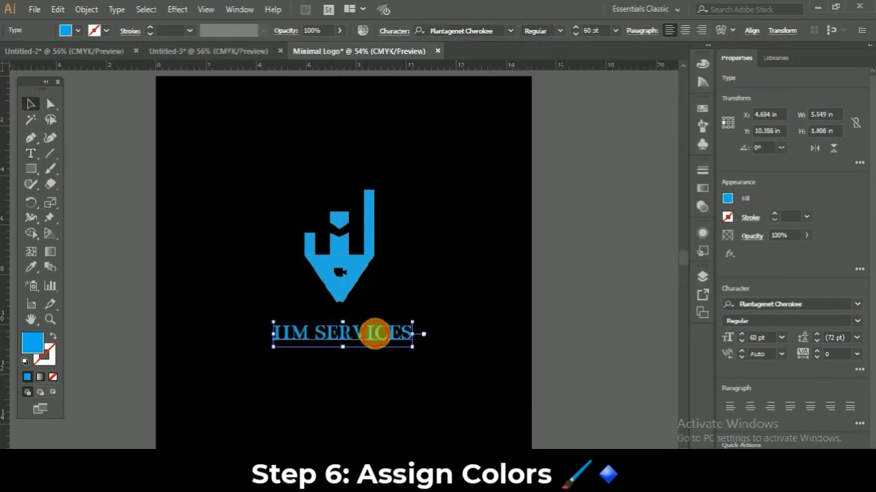
{"action": "left_click_drag", "start_coordinate": [375, 327], "coordinate": [368, 318]}
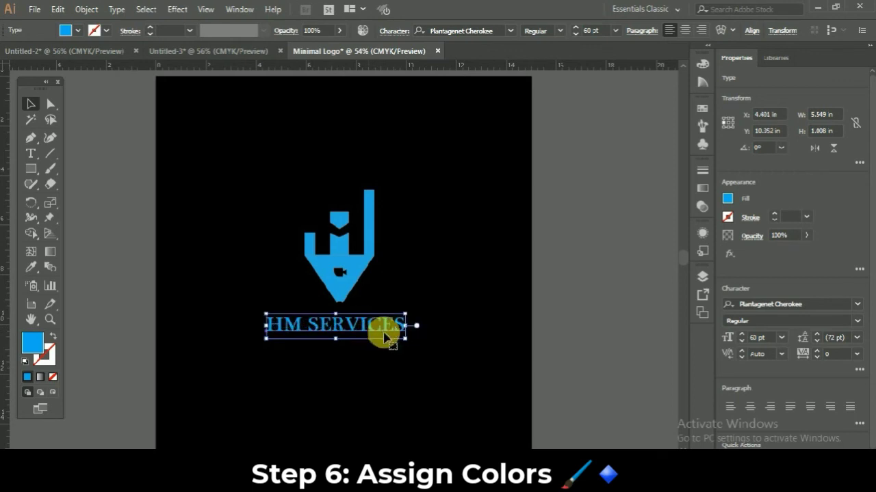
Step: Try to align the ungrouped logo parts and the text on their horizontal centers
{"action": "left_click_drag", "start_coordinate": [409, 360], "coordinate": [273, 196]}
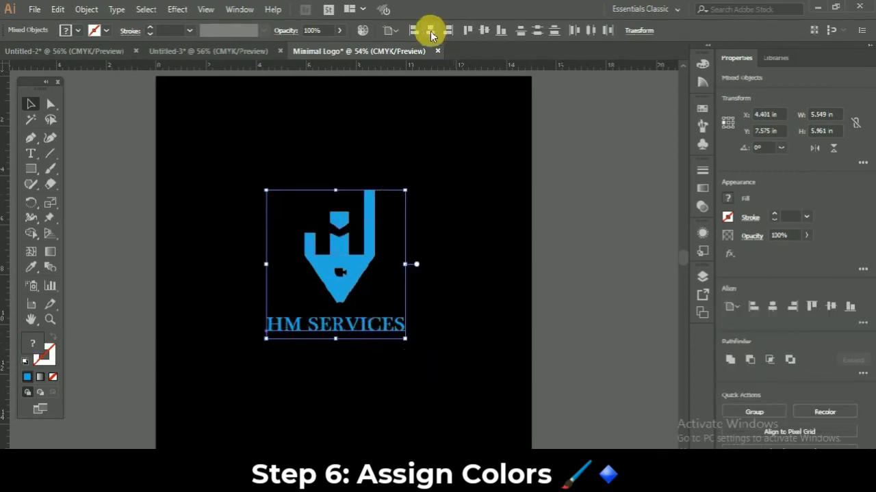
{"action": "left_click", "coordinate": [431, 31]}
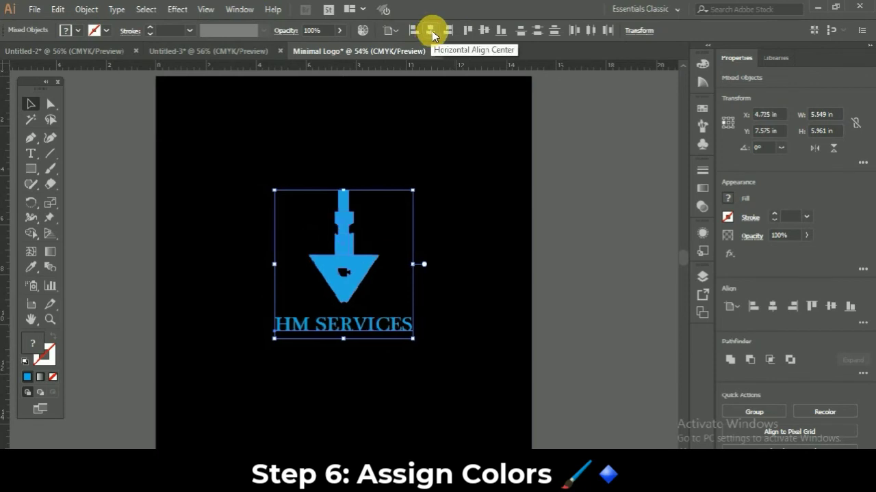
{"action": "key", "text": "ctrl+z"}
{"action": "left_click", "coordinate": [297, 190]}
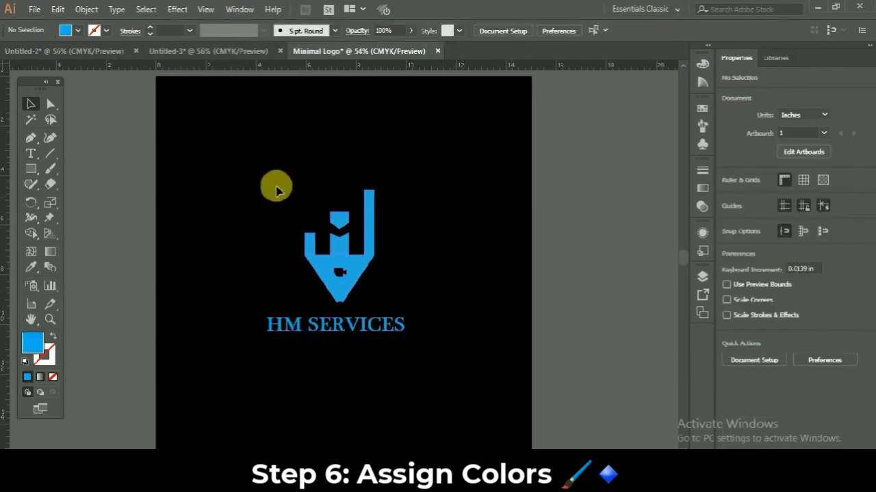
Step: Group the logo parts, and align the group and the HM SERVICES text on their horizontal centers
{"action": "left_click_drag", "start_coordinate": [275, 183], "coordinate": [437, 304]}
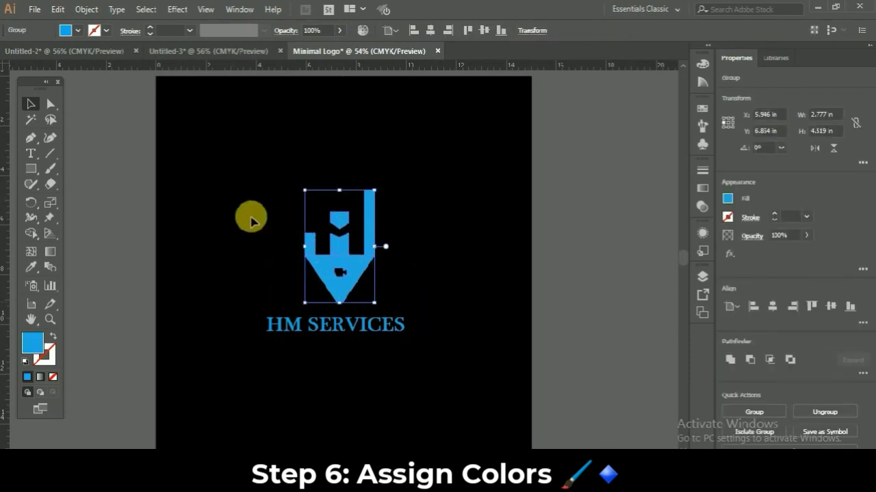
{"action": "left_click_drag", "start_coordinate": [238, 191], "coordinate": [446, 365]}
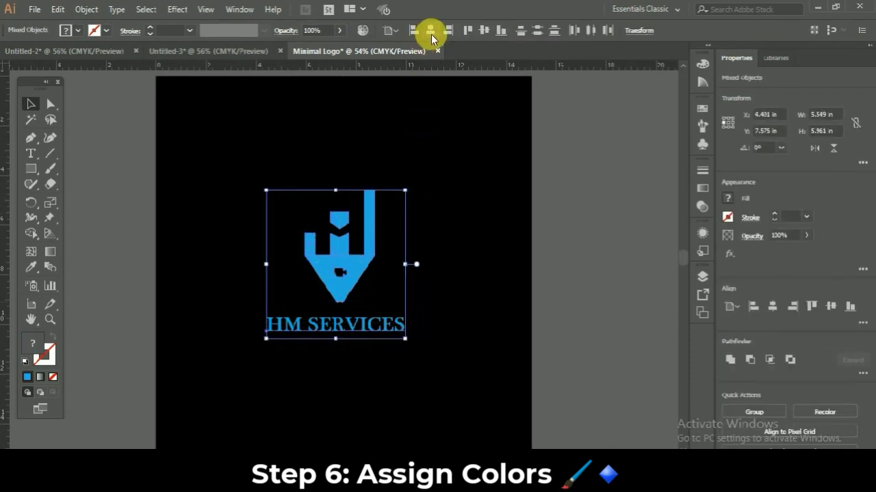
{"action": "left_click", "coordinate": [431, 32]}
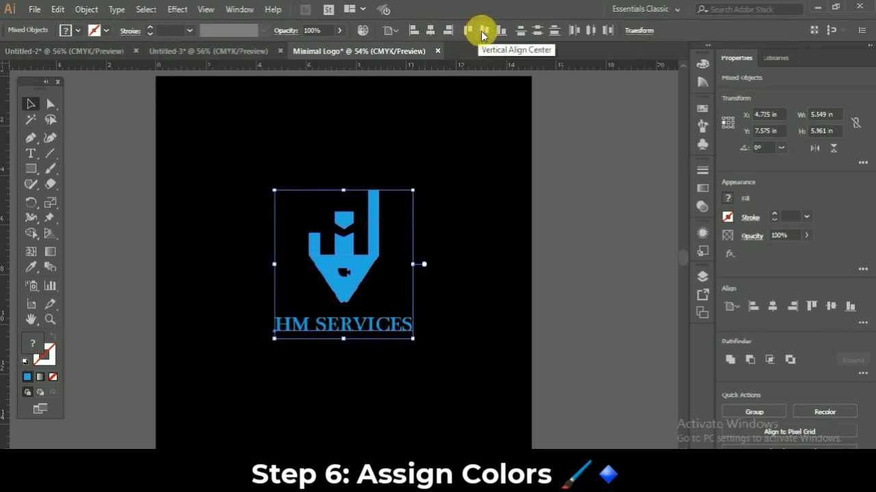
Step: Try to center the logo group and the HM SERVICES text vertically as separate objects
{"action": "left_click", "coordinate": [481, 31]}
{"action": "left_click", "coordinate": [602, 171]}
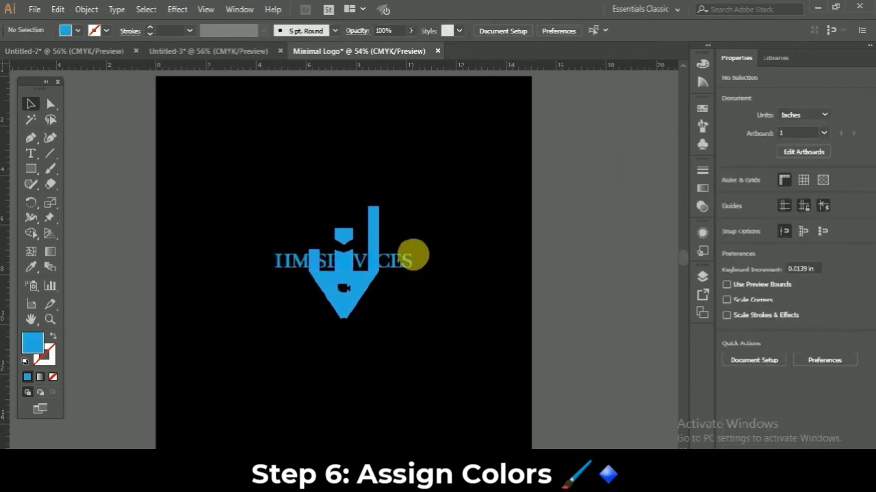
{"action": "key", "text": "ctrl+z"}
{"action": "key", "text": "ctrl+z"}
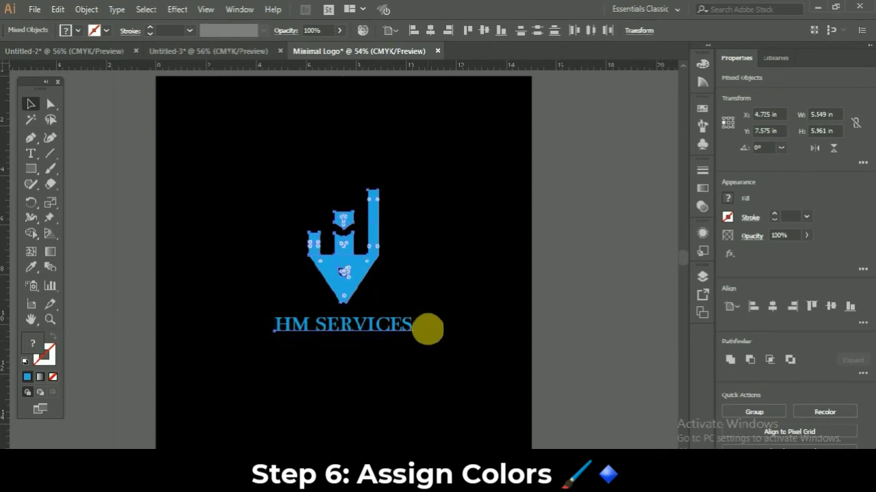
Step: Group the logo with the HM SERVICES text and center the combined group vertically on the artboard
{"action": "key", "text": "ctrl+g"}
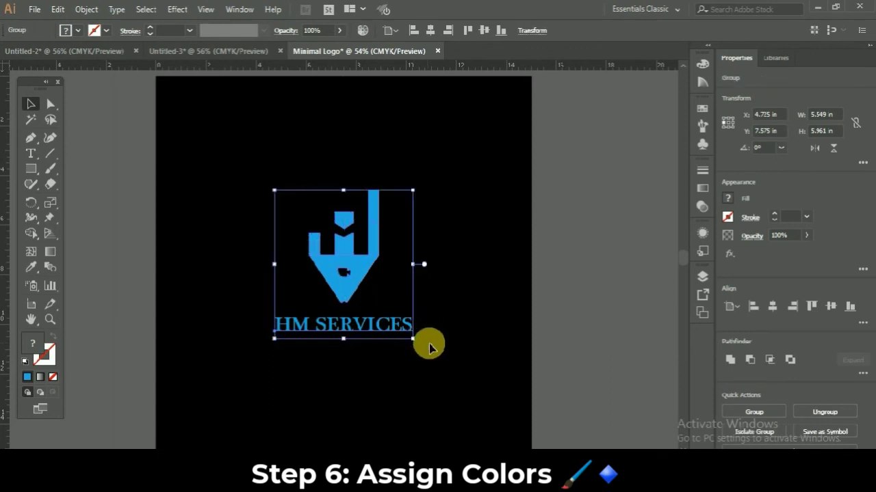
{"action": "left_click", "coordinate": [483, 33]}
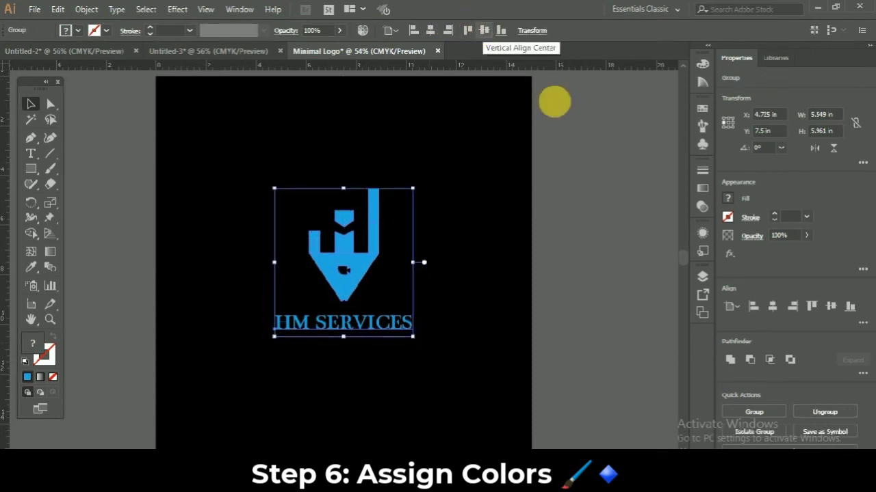
{"action": "left_click", "coordinate": [618, 268]}
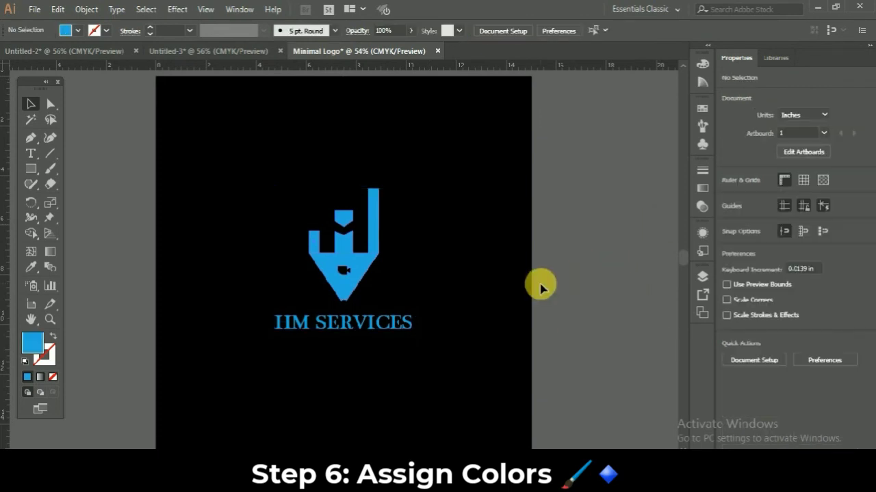
Step: Save the document to the Desktop as an Adobe Illustrator file named Minimal Logo HM Services, keeping the Illustrator CC version and default options
{"action": "left_click", "coordinate": [35, 11]}
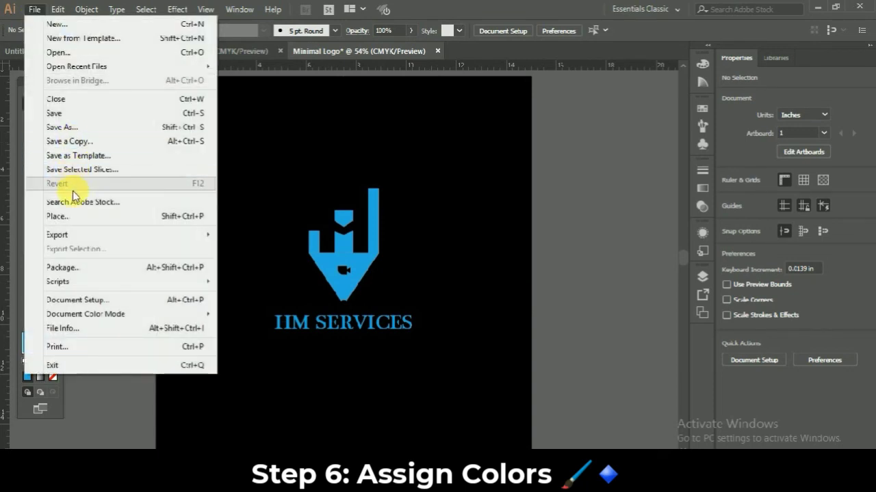
{"action": "left_click", "coordinate": [66, 126]}
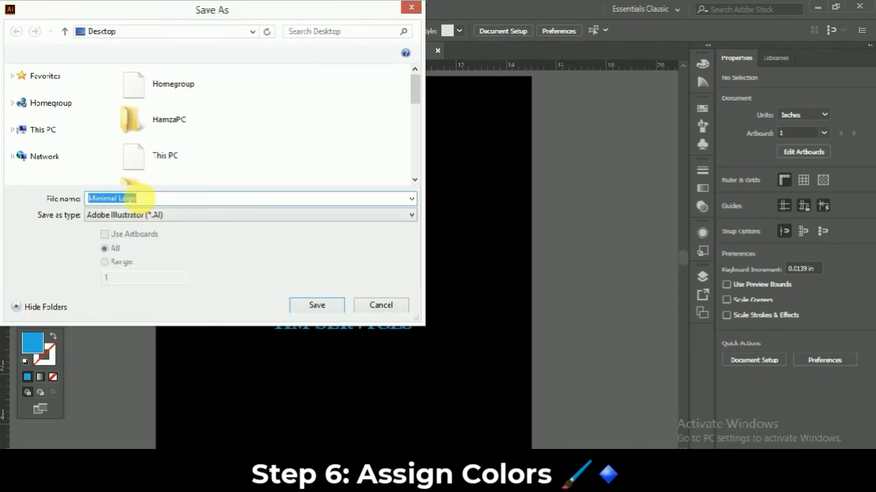
{"action": "left_click", "coordinate": [149, 201]}
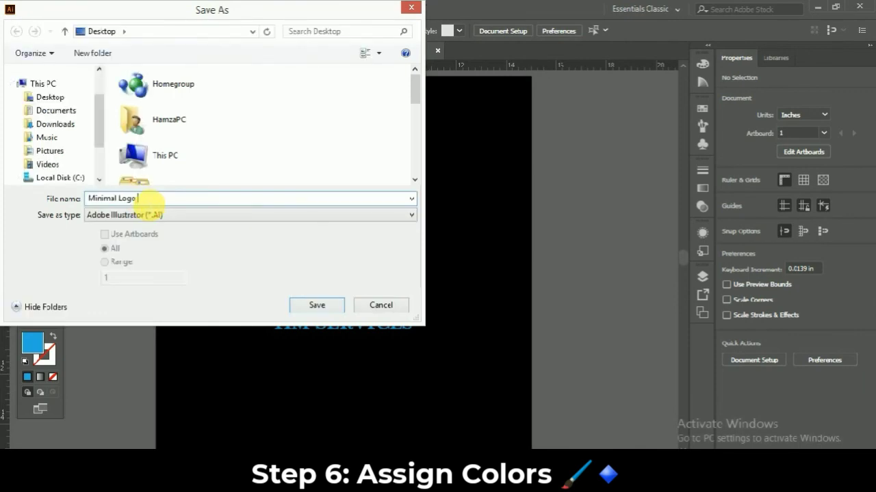
{"action": "type", "text": "HM Services"}
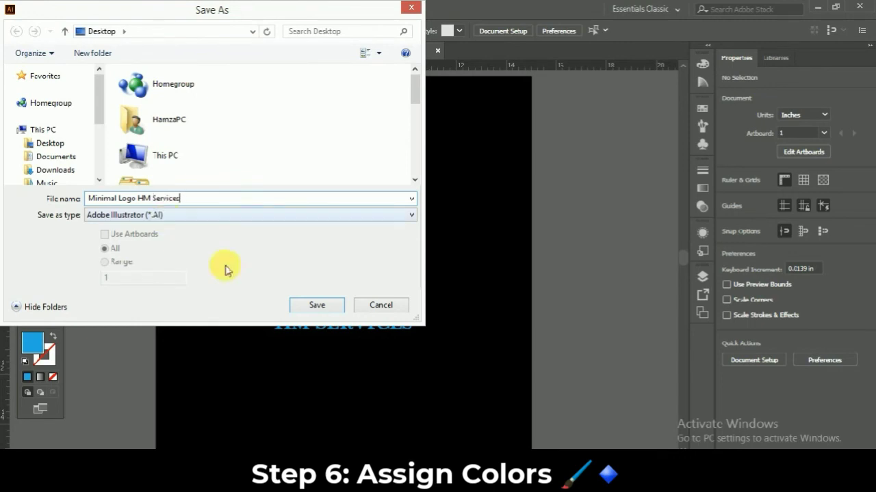
{"action": "left_click", "coordinate": [316, 305]}
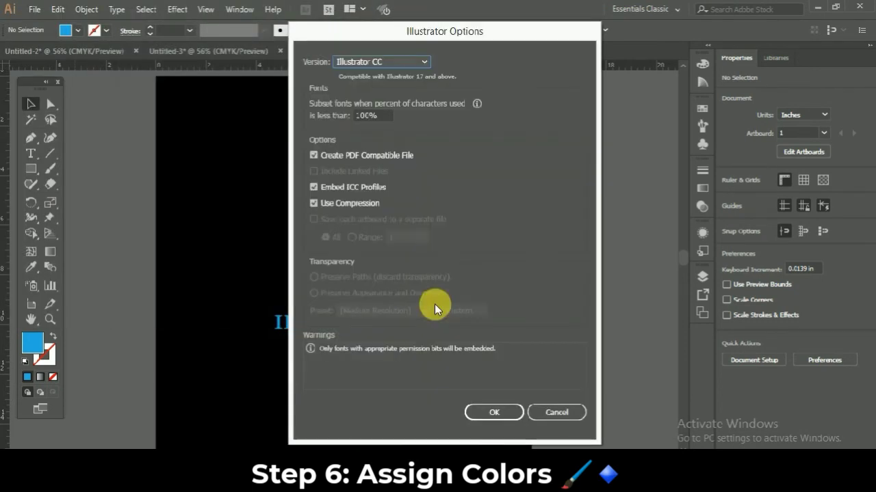
{"action": "left_click", "coordinate": [505, 416]}
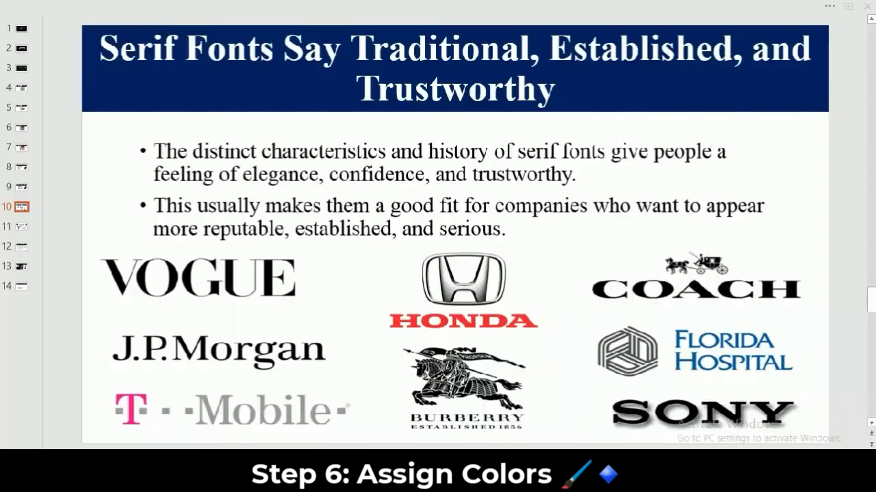
Step: Show slide 5 of the presentation, with the Designing a Logo process diagram
{"action": "left_click", "coordinate": [27, 88]}
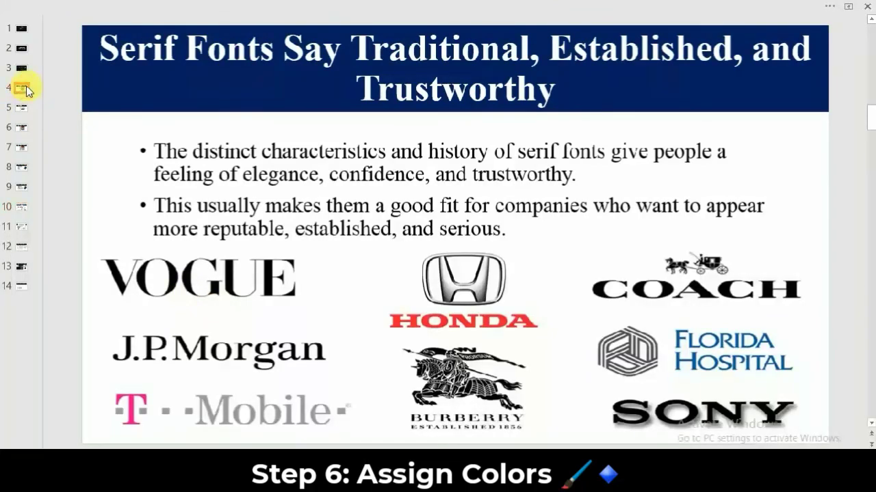
{"action": "left_click", "coordinate": [24, 107]}
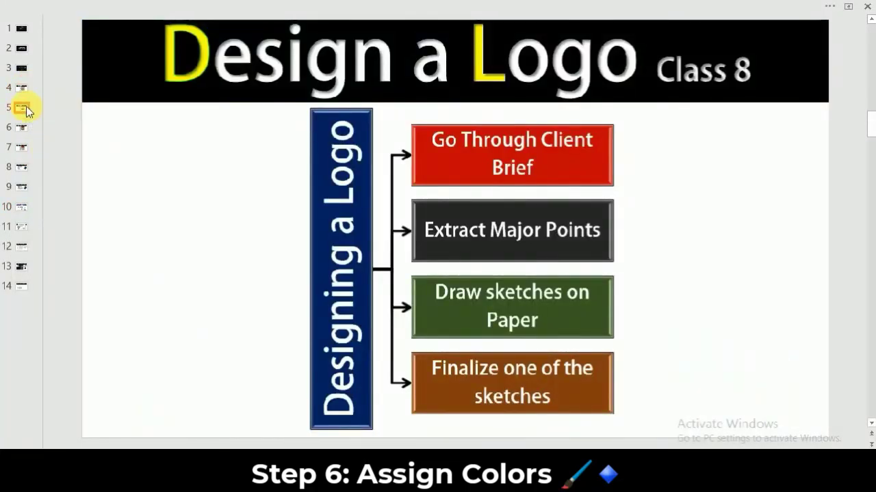